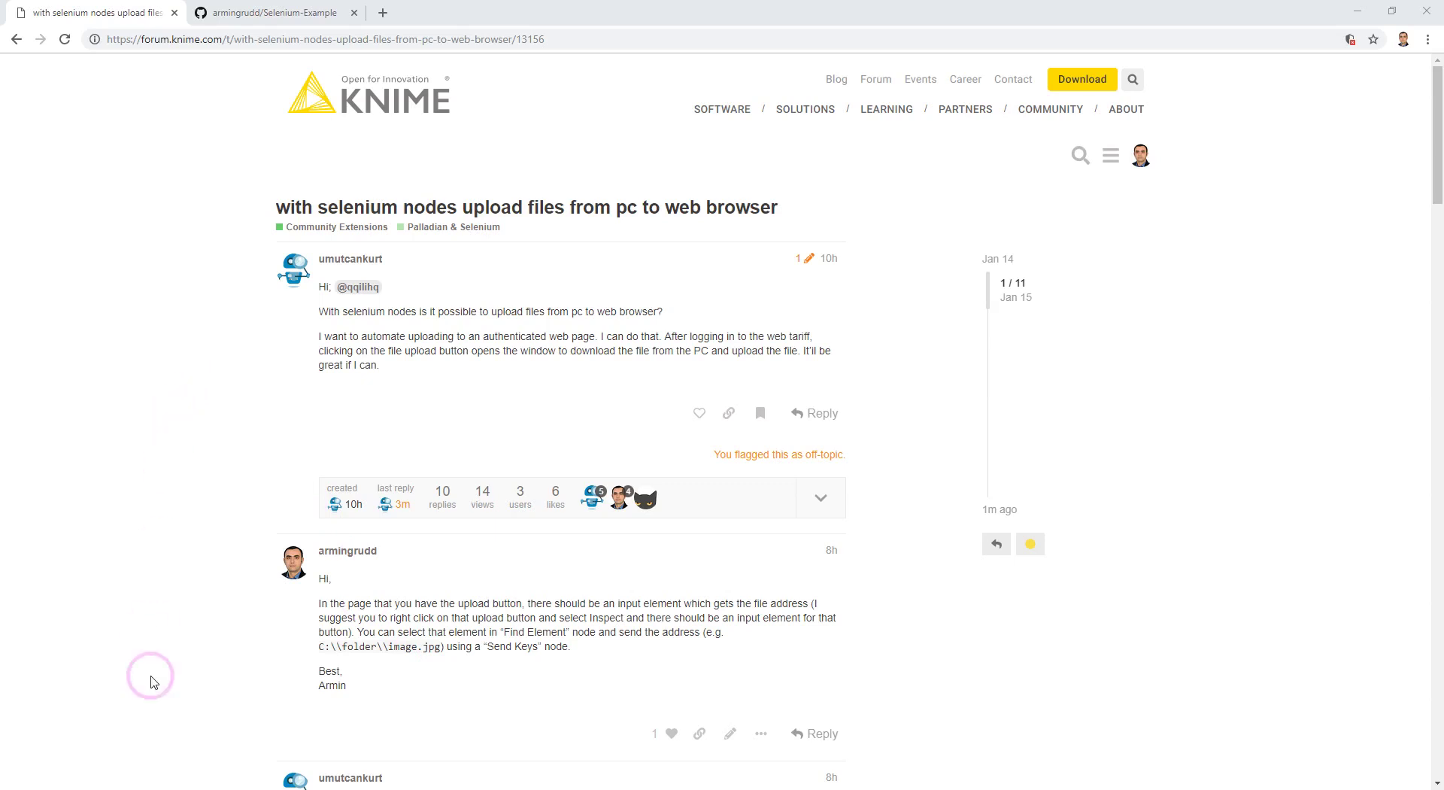
- Switch from the KNIME Forum Selenium upload thread to the browser showing github.com
key("alt+Tab")
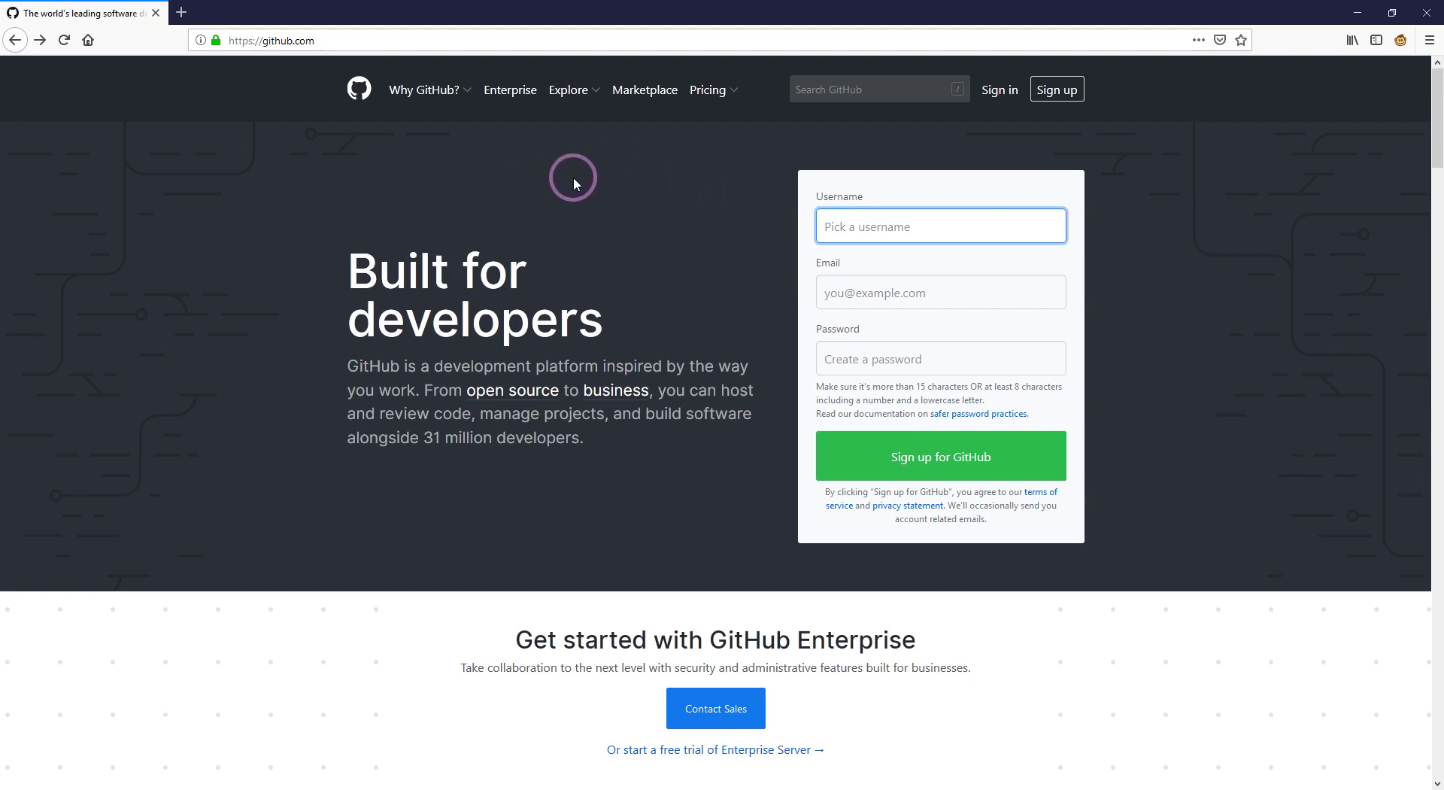
- Sign in to GitHub with the saved username and the account password, declining to save the login
left_click(1012, 91)
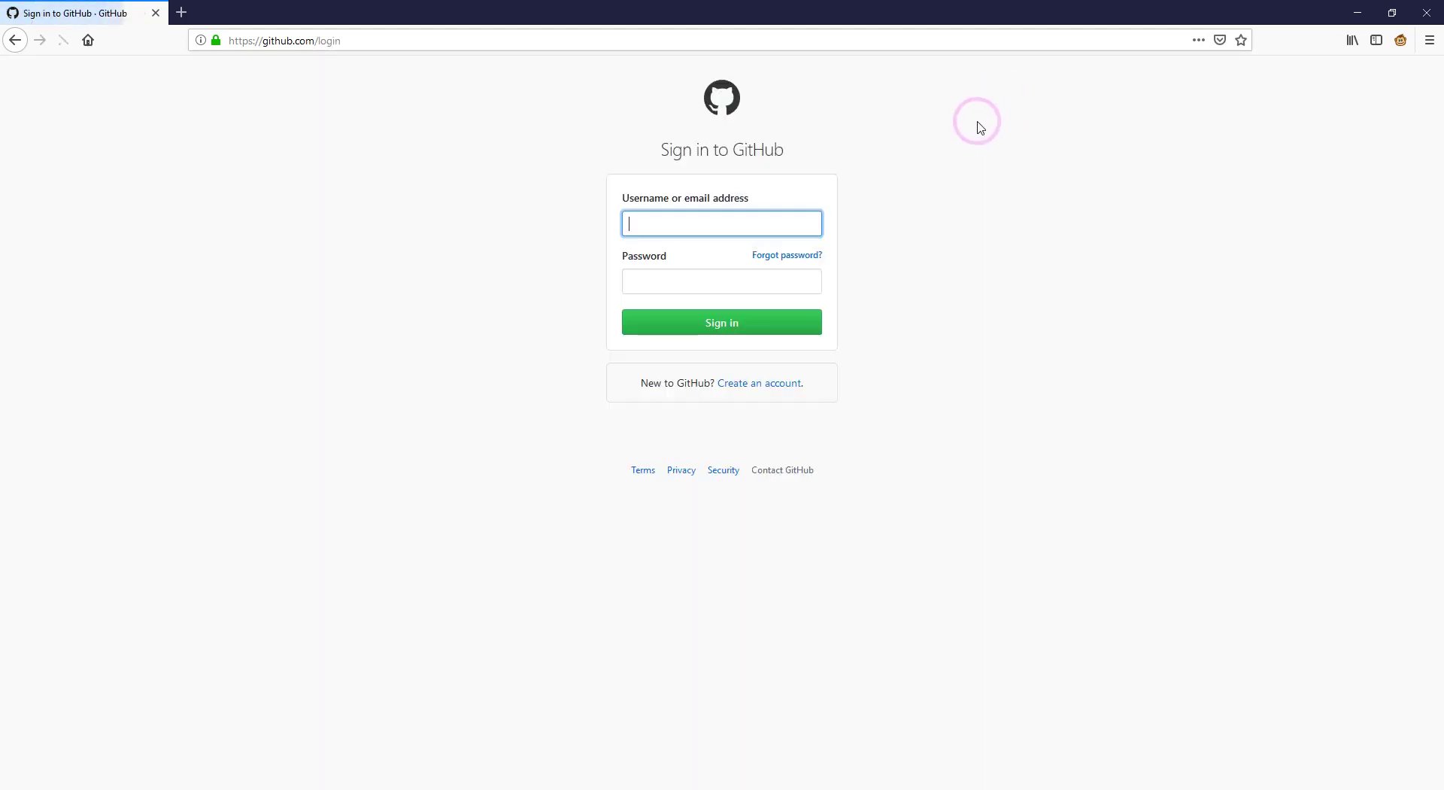
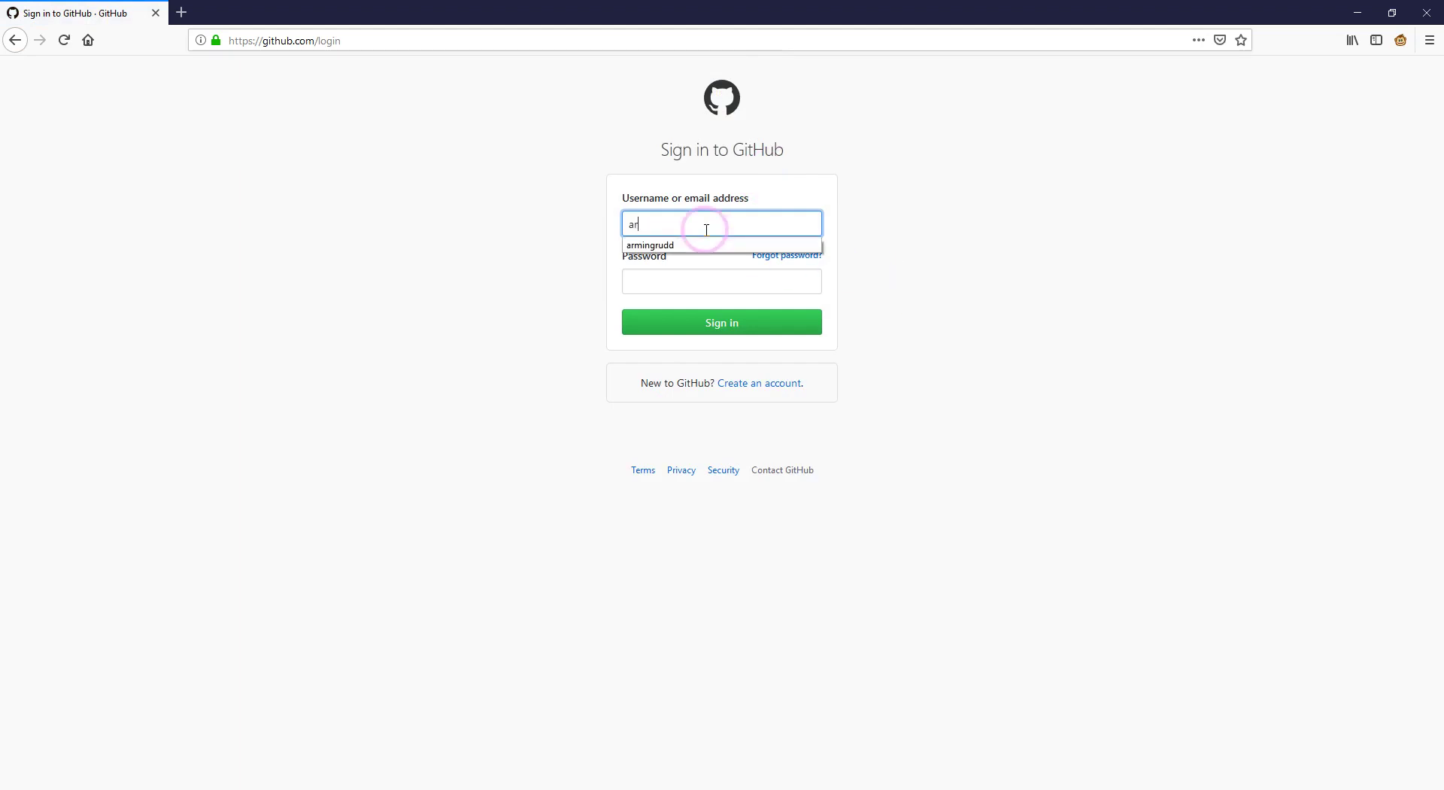
left_click(705, 246)
left_click(692, 274)
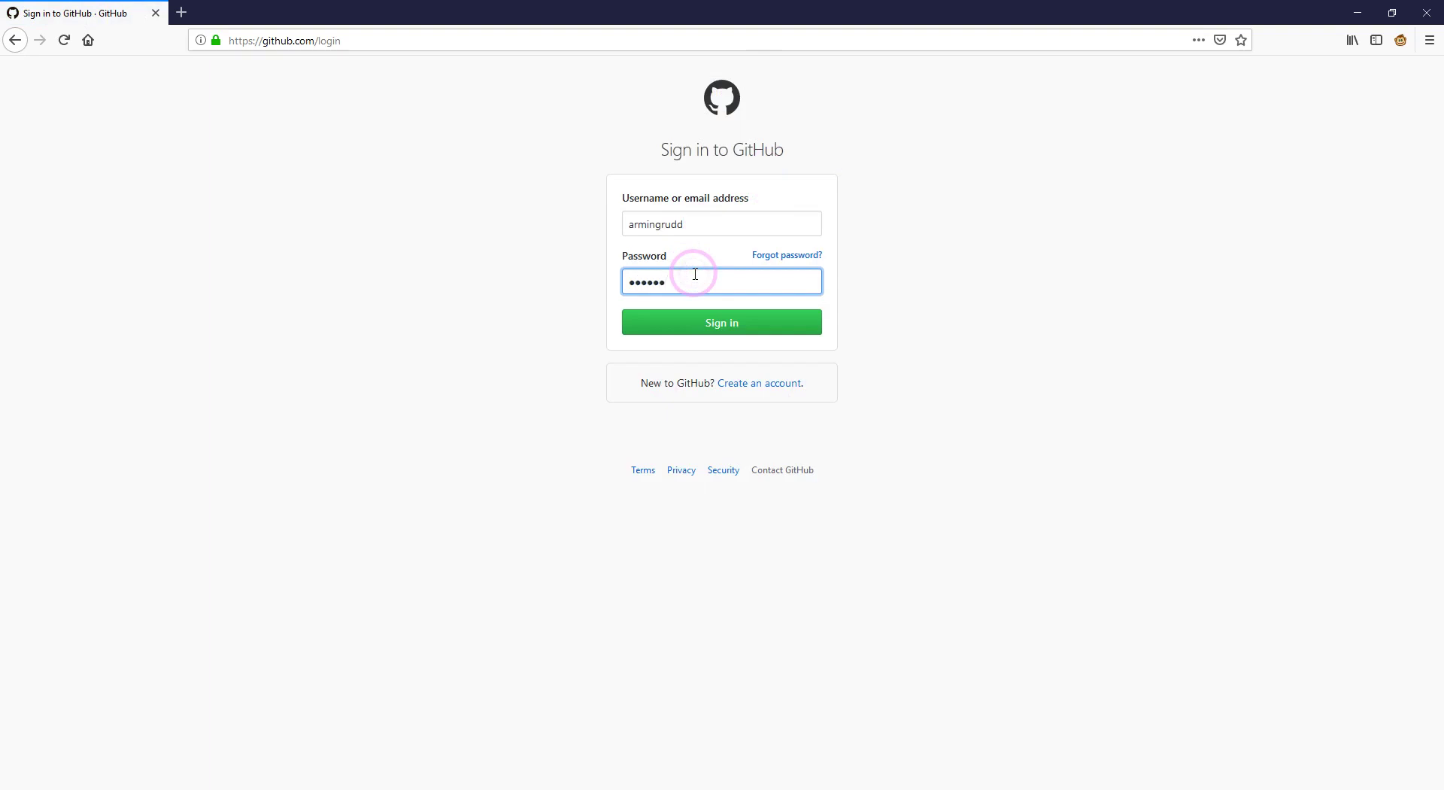
left_click(690, 322)
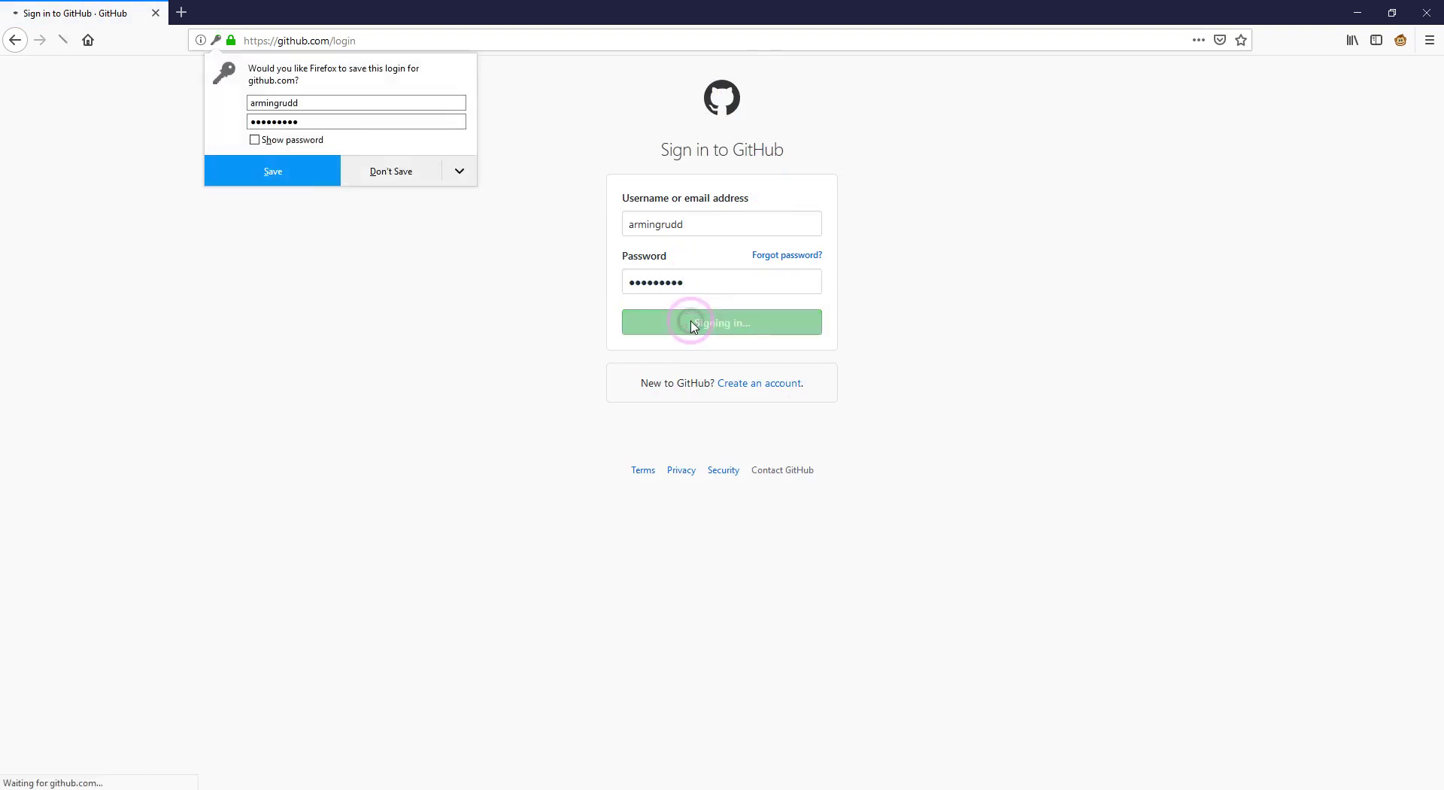
left_click(413, 178)
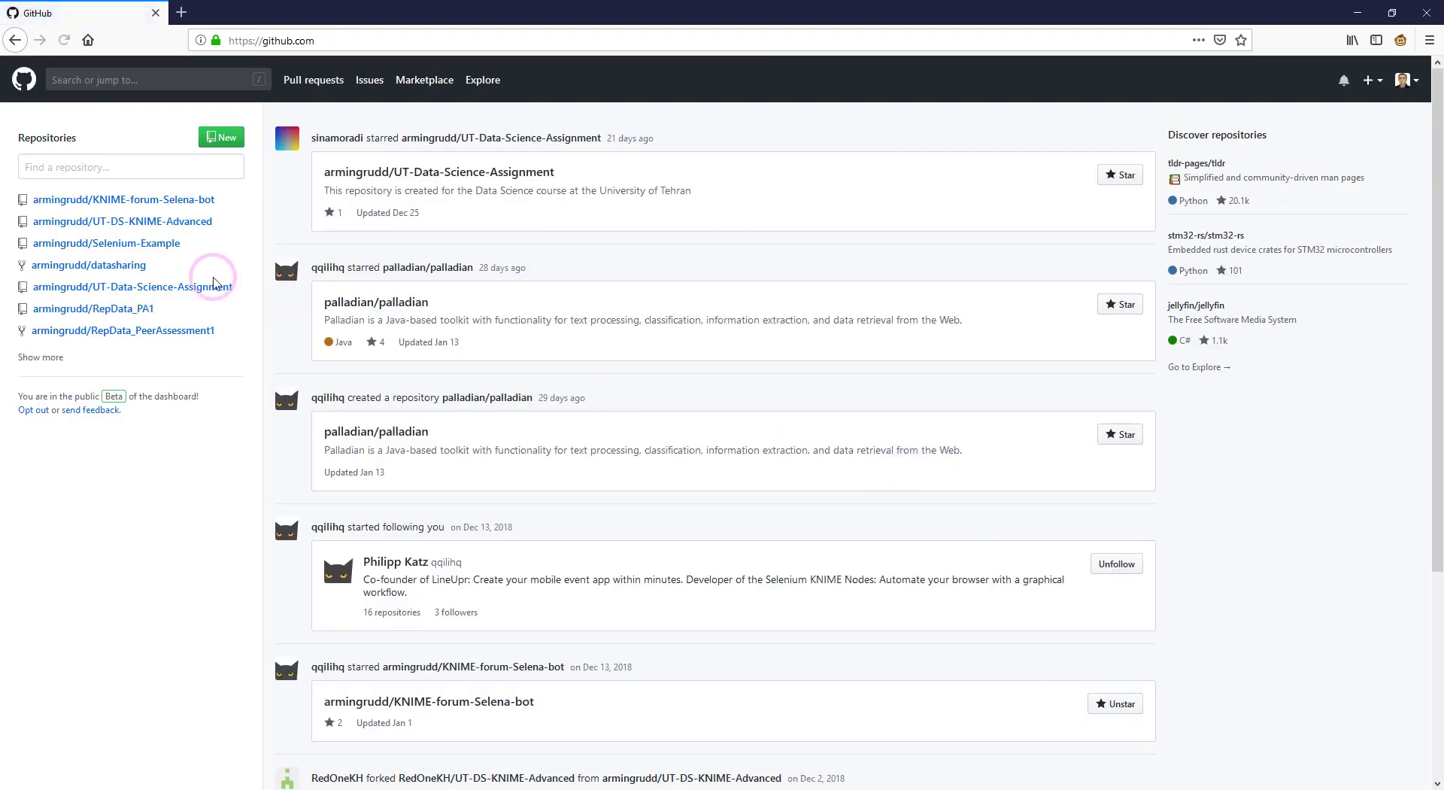
- Open the Selenium-Example repository, which holds only README.md, from the dashboard sidebar
left_click(156, 246)
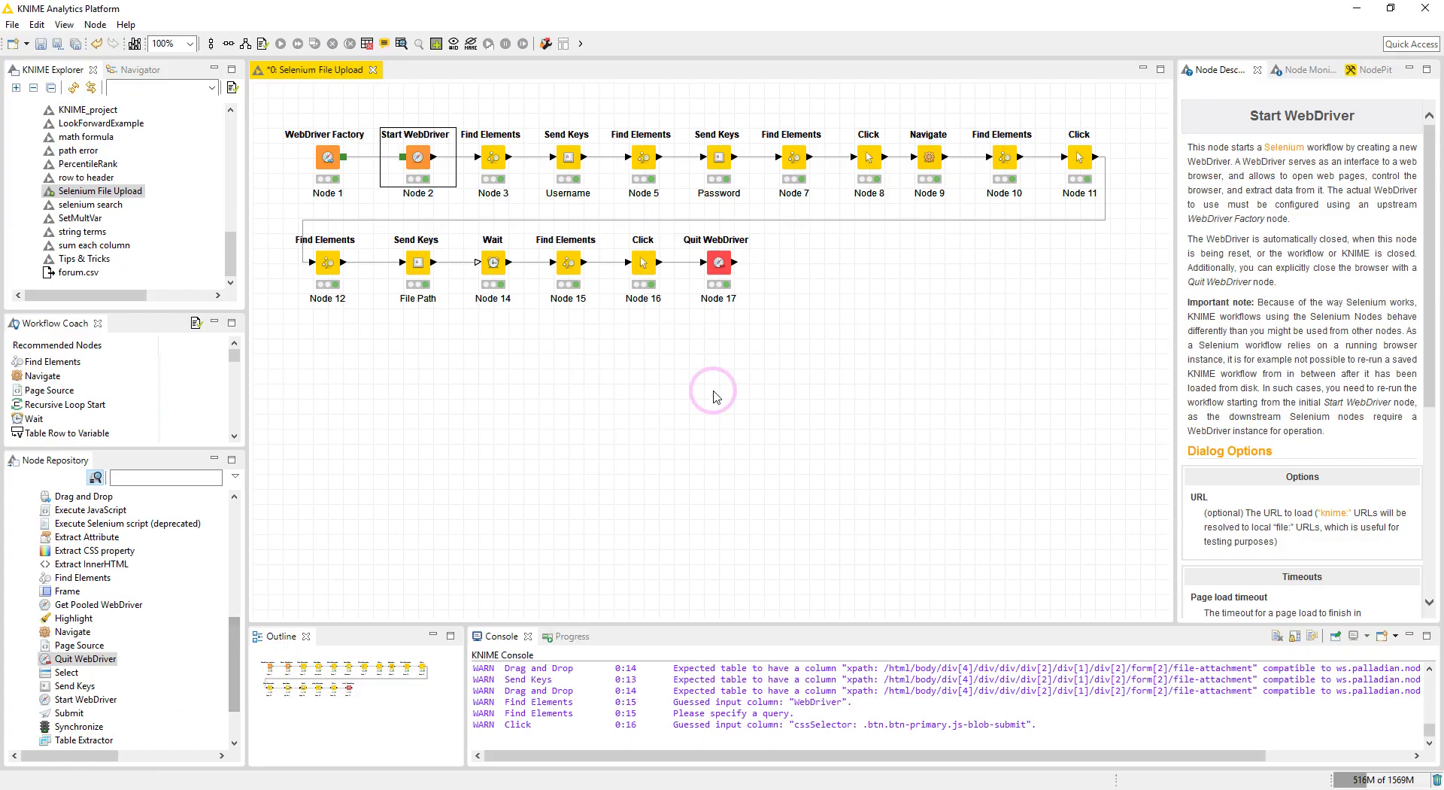
- In the Selenium File Upload workflow, review the WebDriver Factory's Chrome driver settings without changing them
left_click(890, 374)
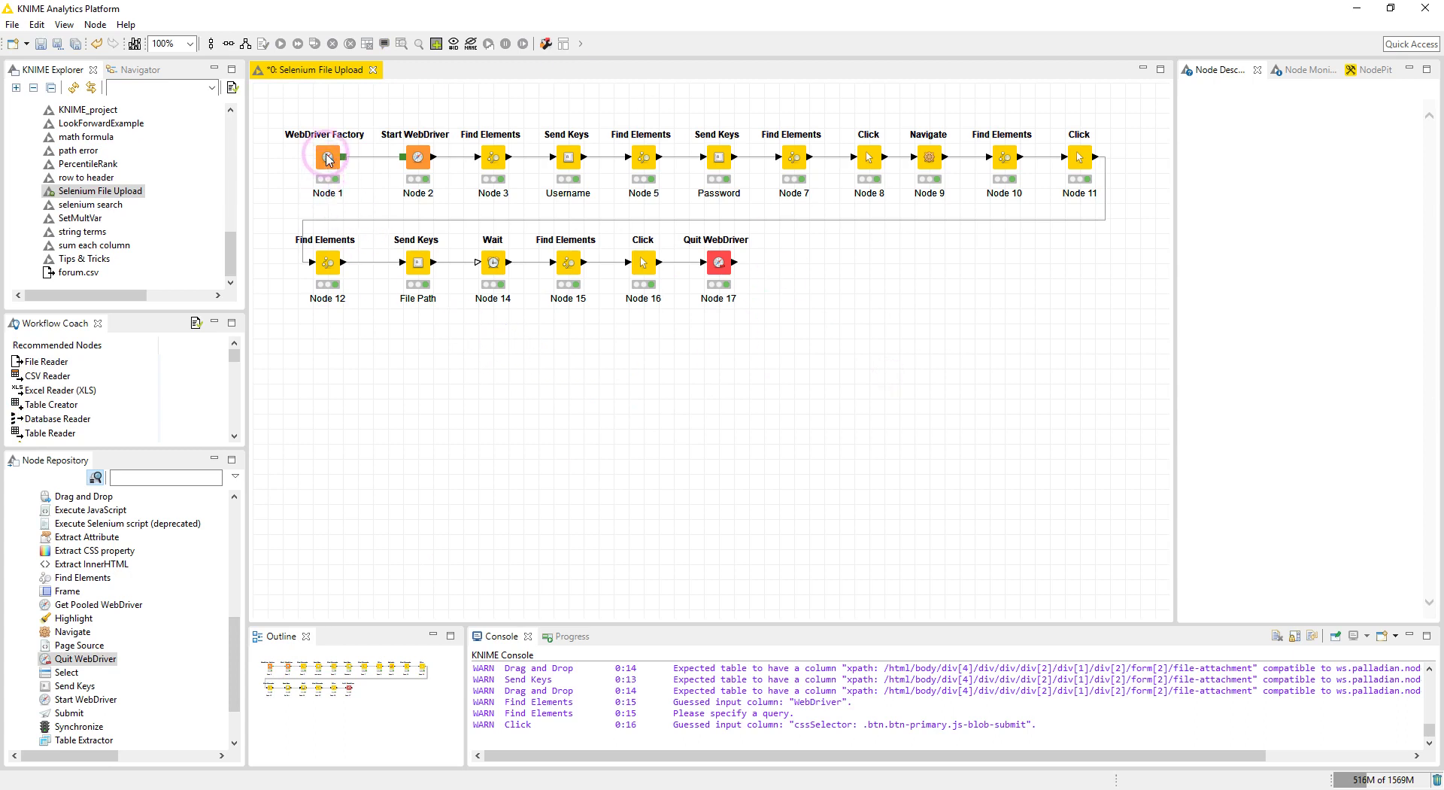
double_click(327, 158)
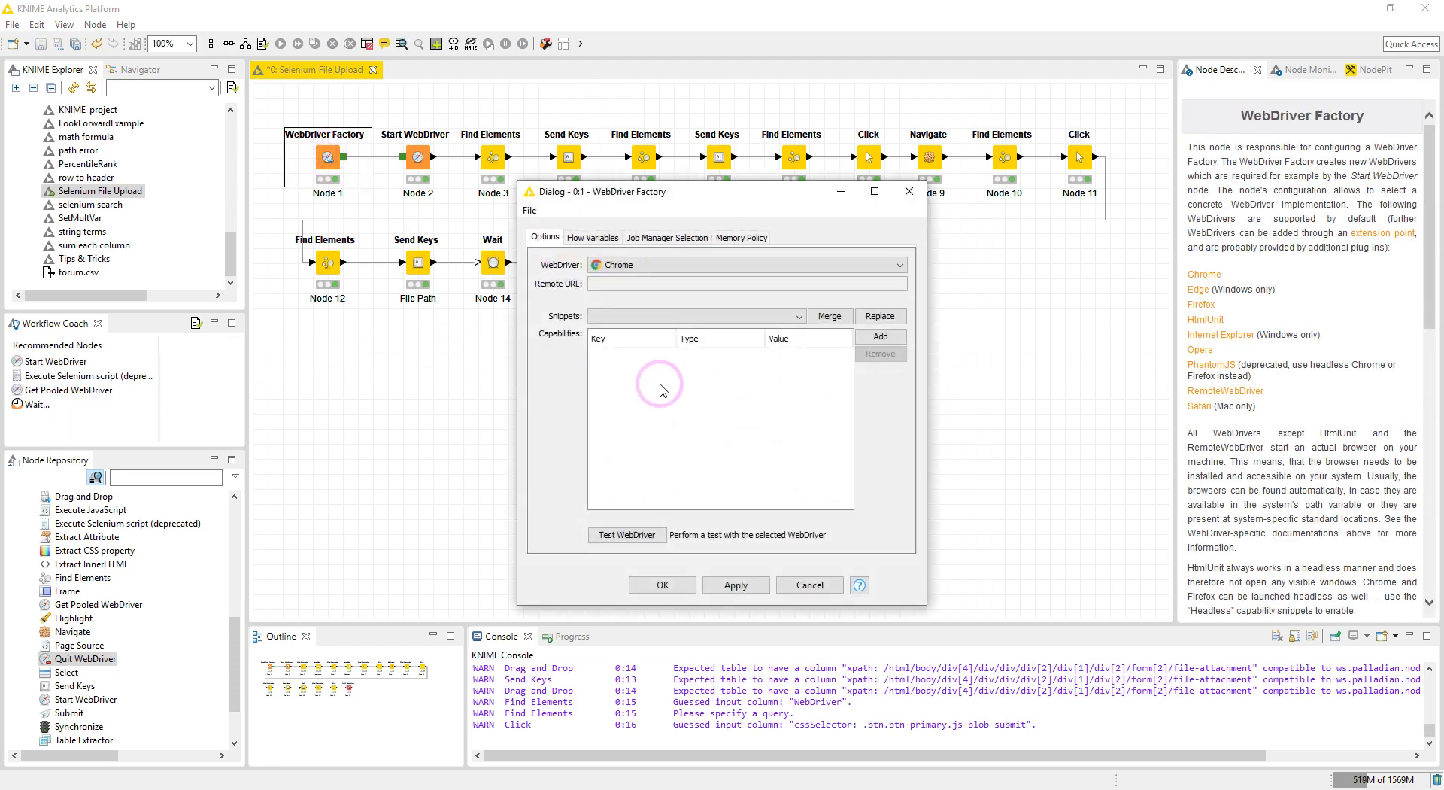
left_click(809, 584)
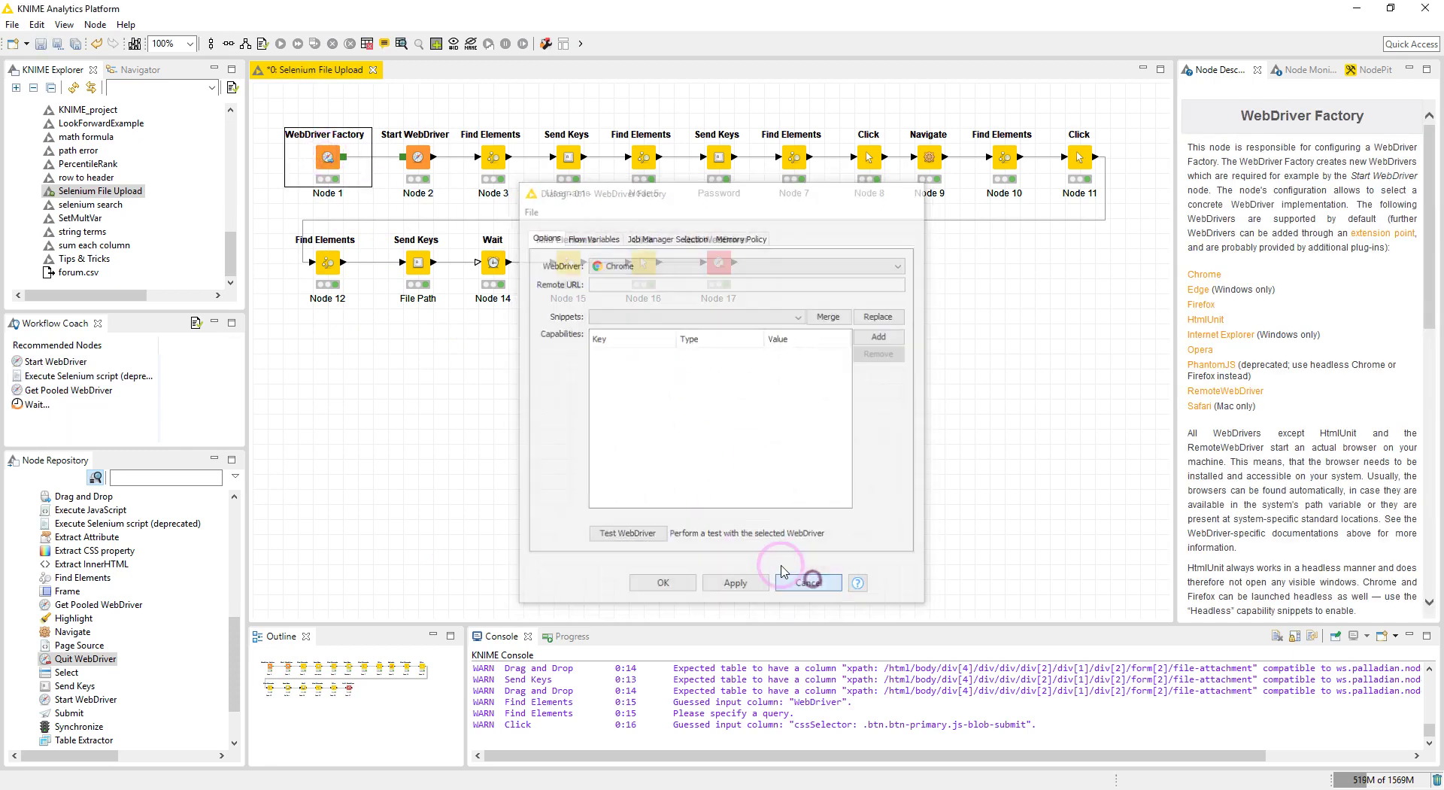
double_click(420, 160)
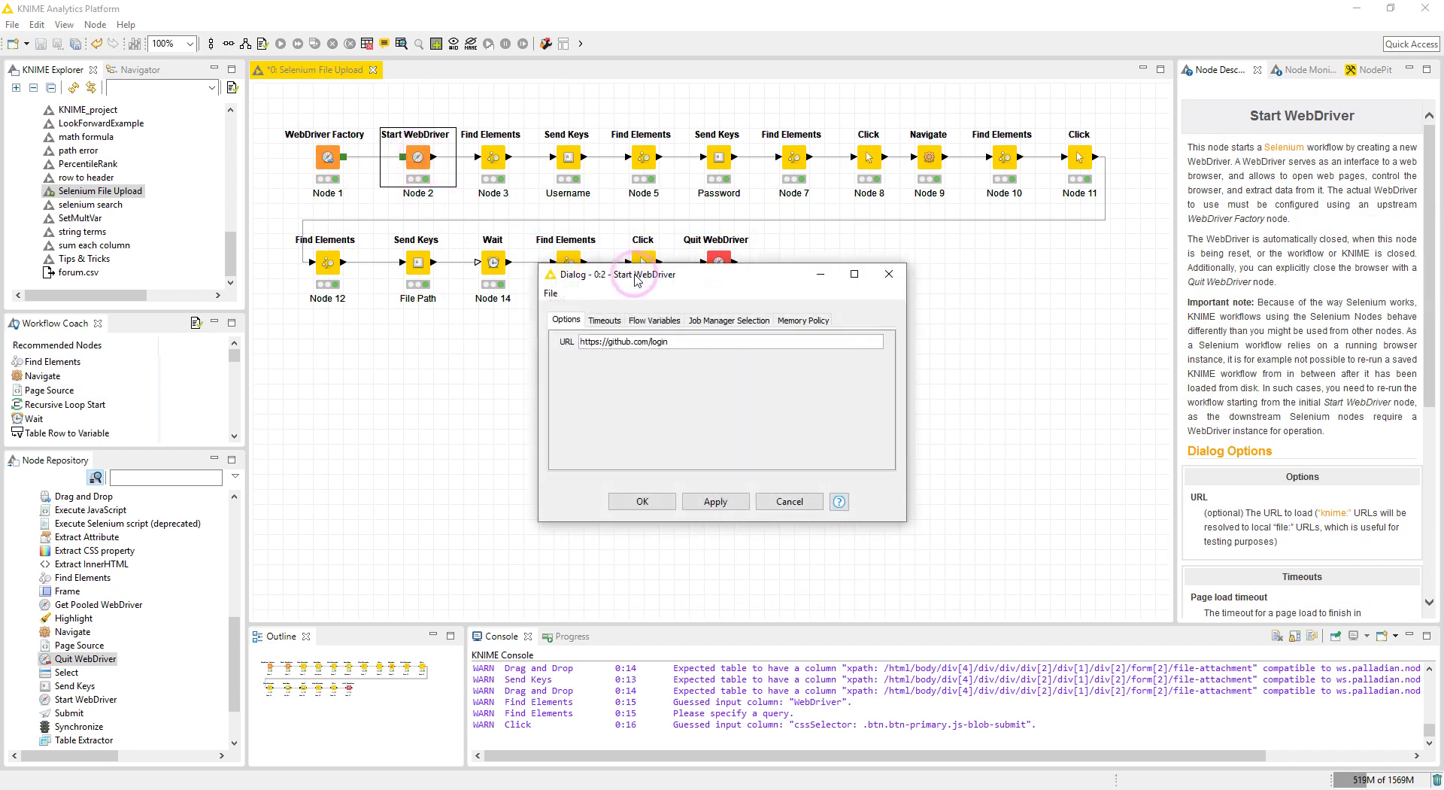
left_click_drag(690, 271, 693, 240)
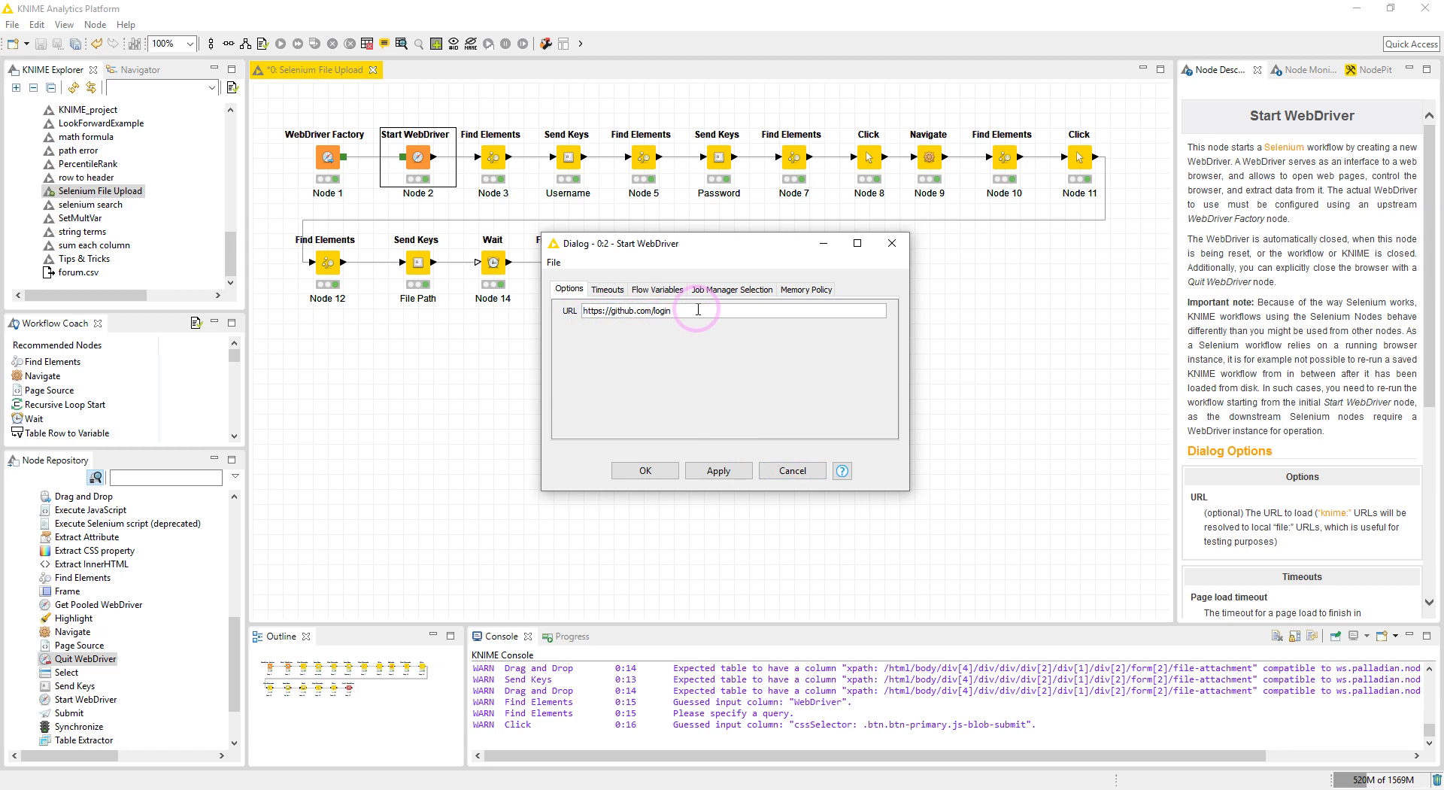
left_click(797, 467)
- Reset the workflow from WebDriver Factory, then execute Start WebDriver to launch automated Chrome
right_click(329, 158)
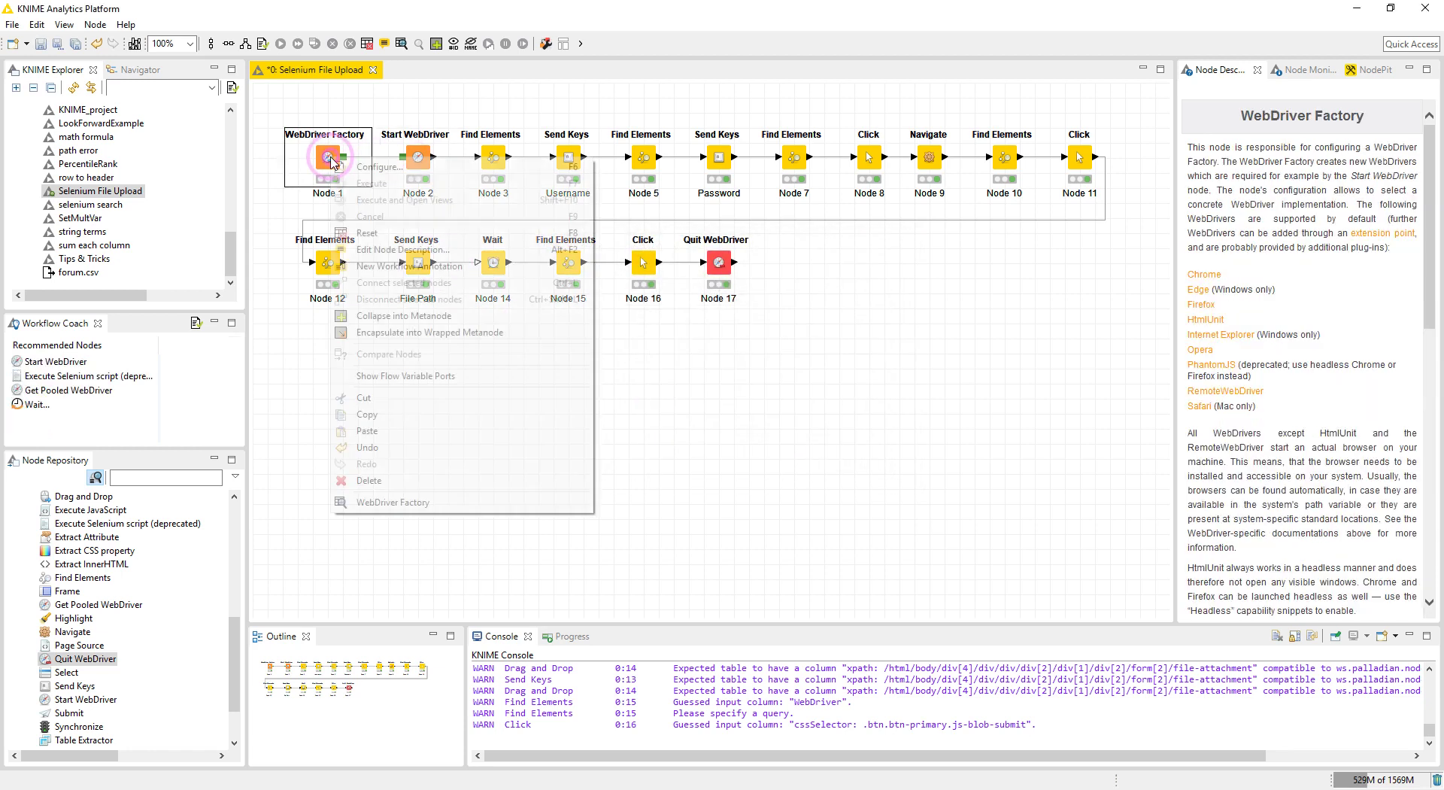
left_click(368, 233)
left_click(796, 412)
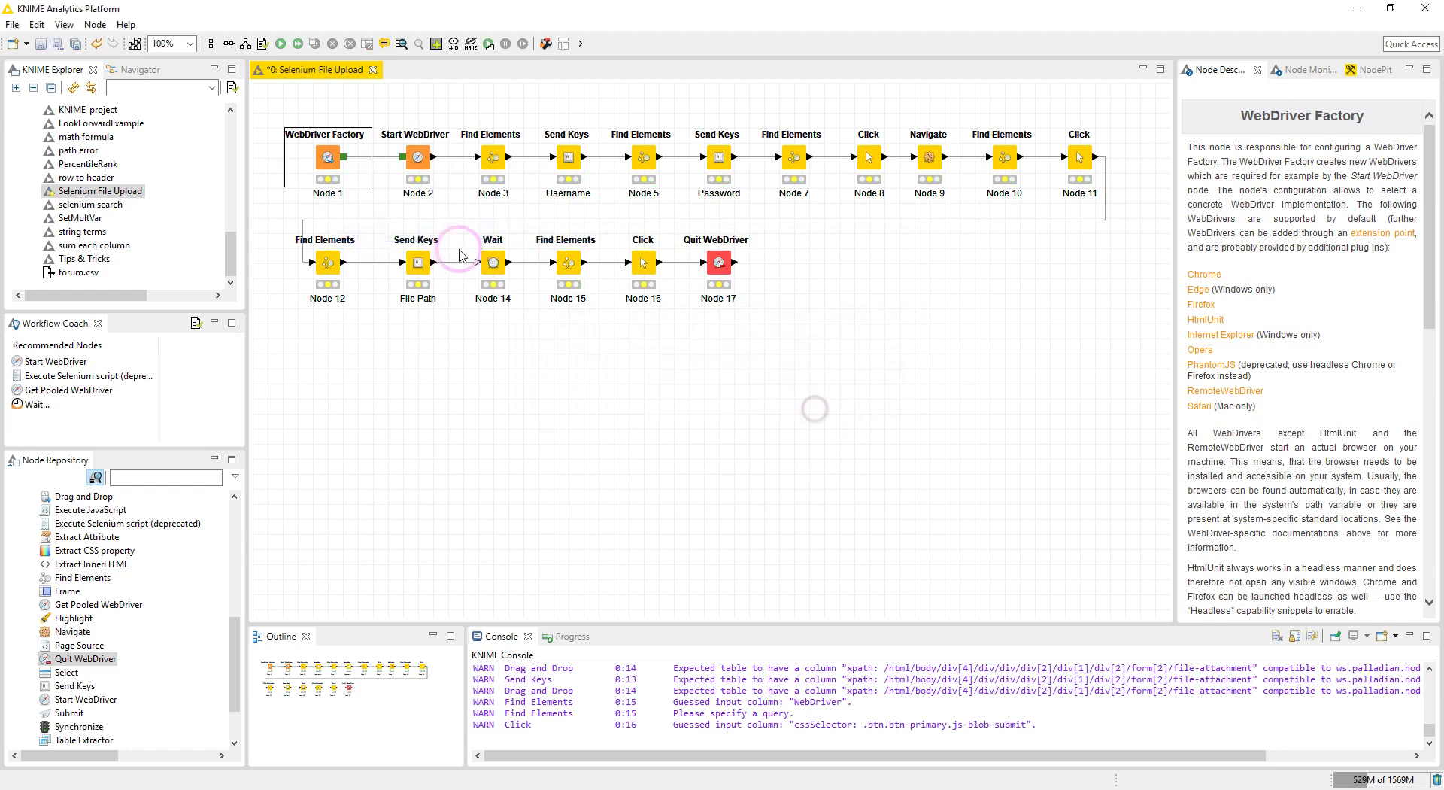
right_click(402, 156)
left_click(450, 175)
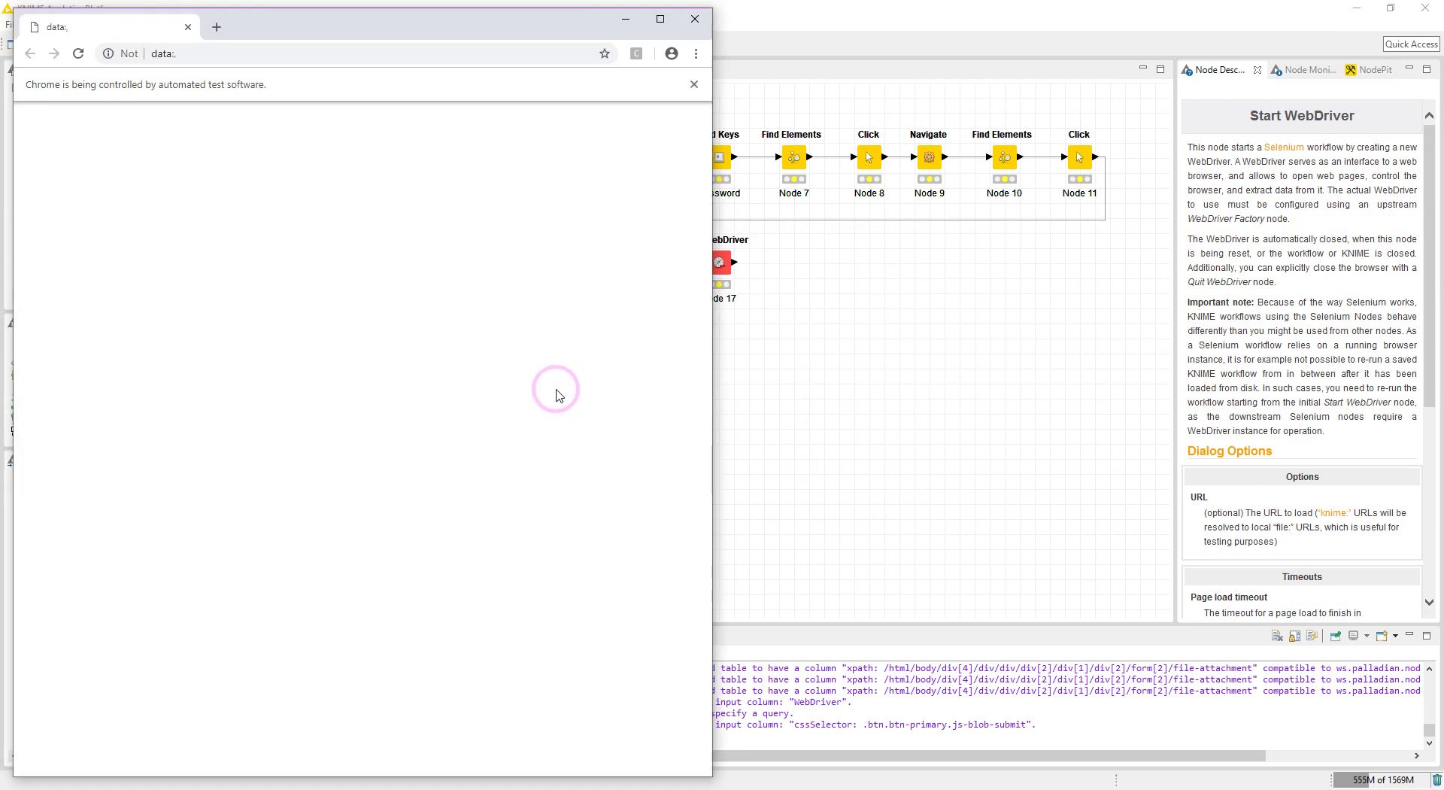
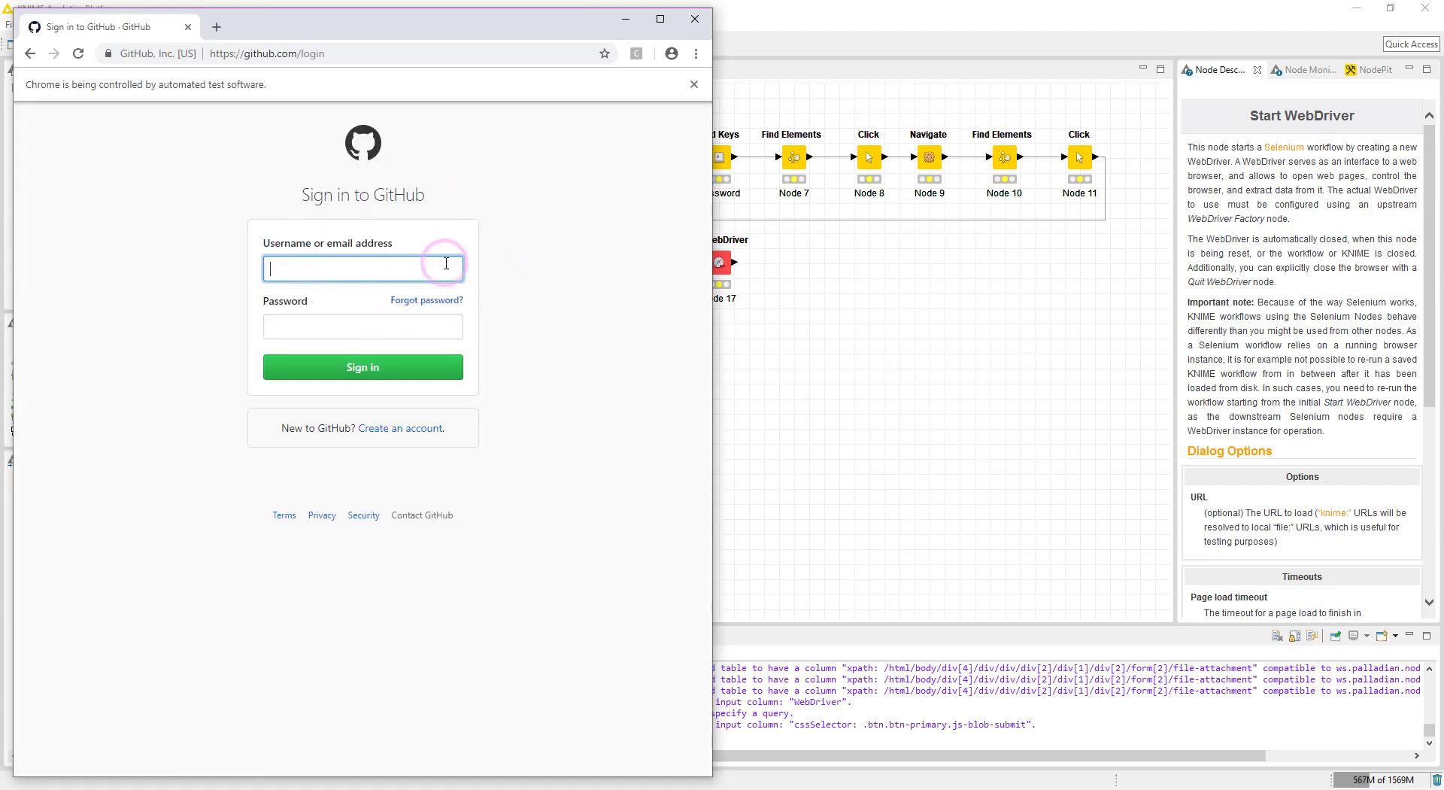
- Open Node 3's Find Elements dialog, which looks up ID login_field, then move to Firefox
left_click(778, 371)
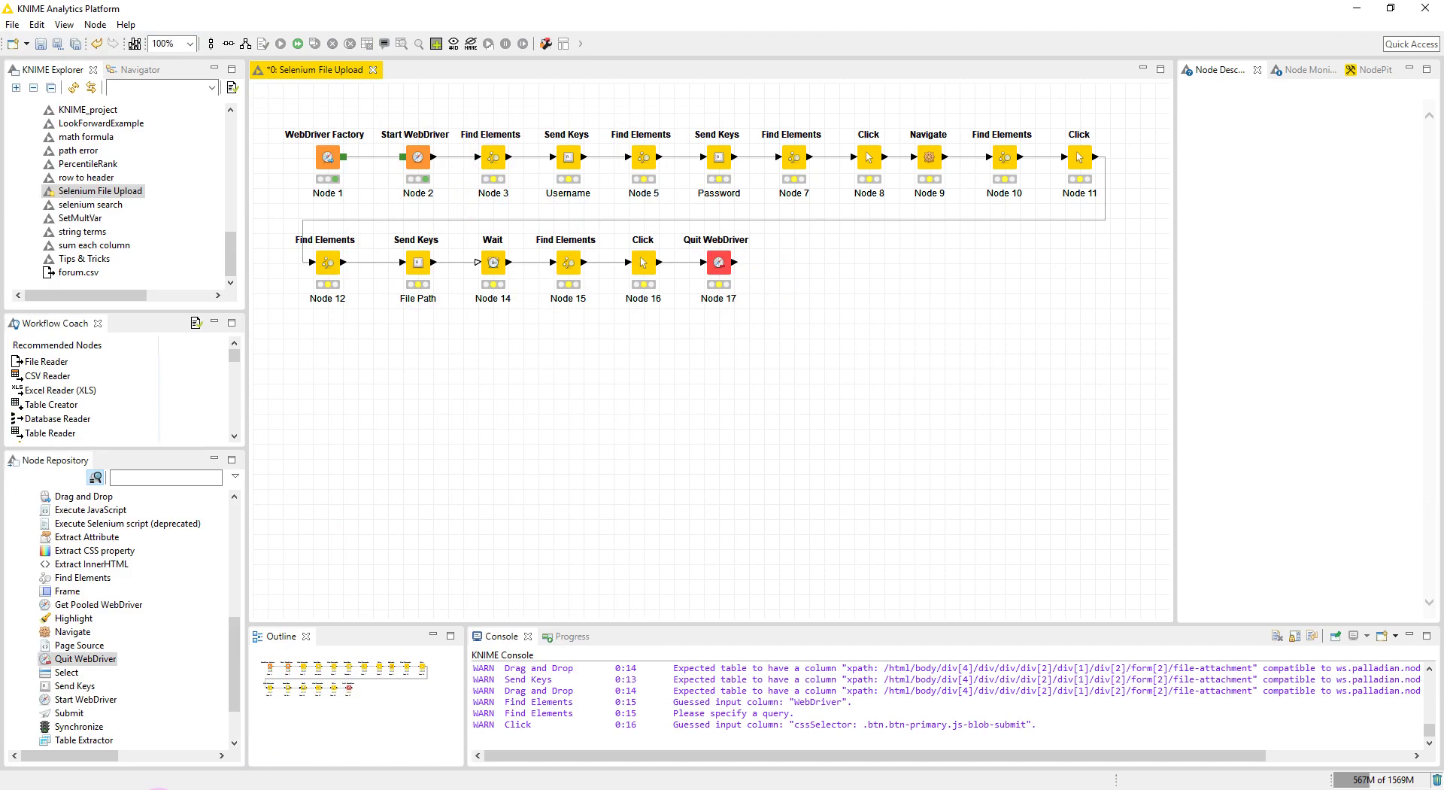
left_click(141, 786)
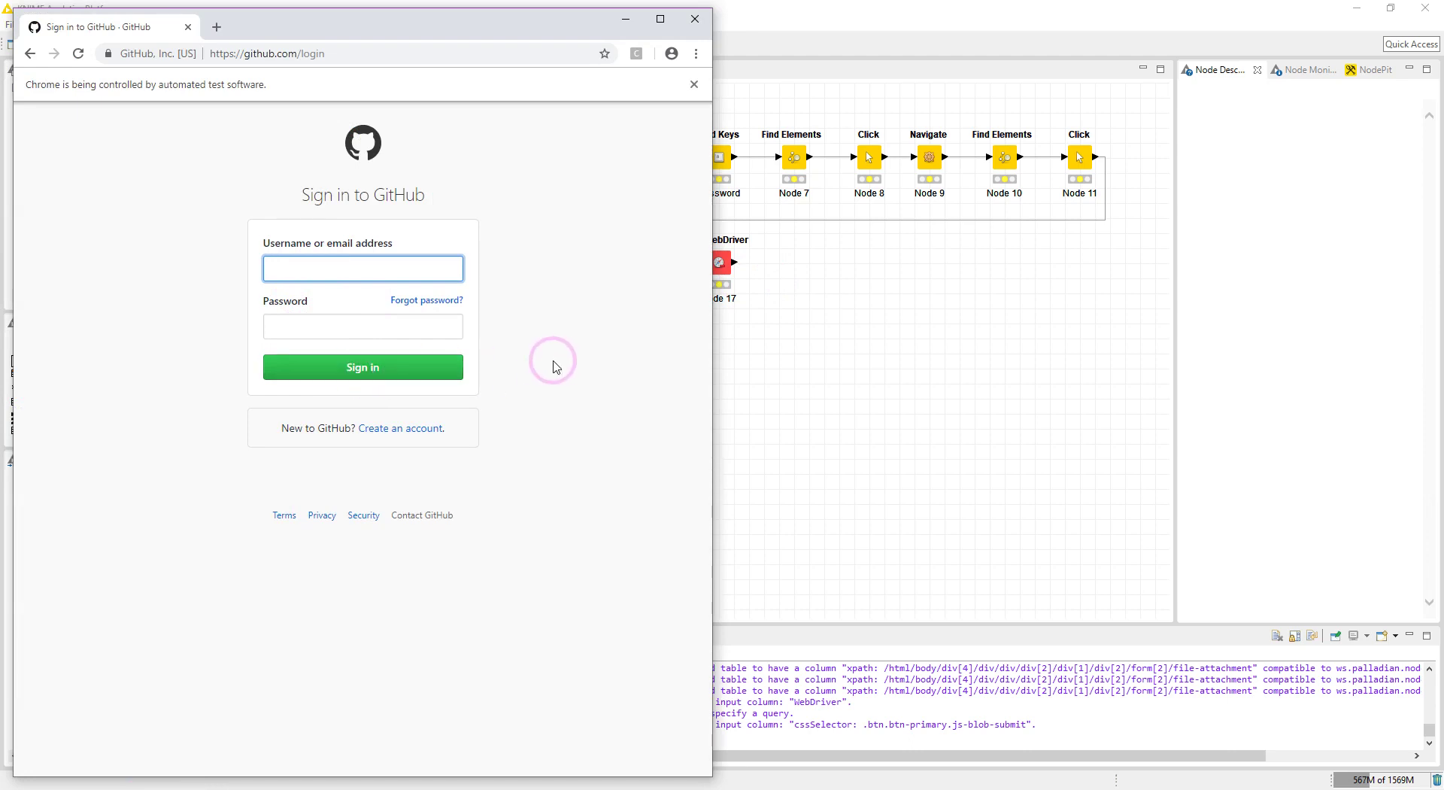
left_click(826, 325)
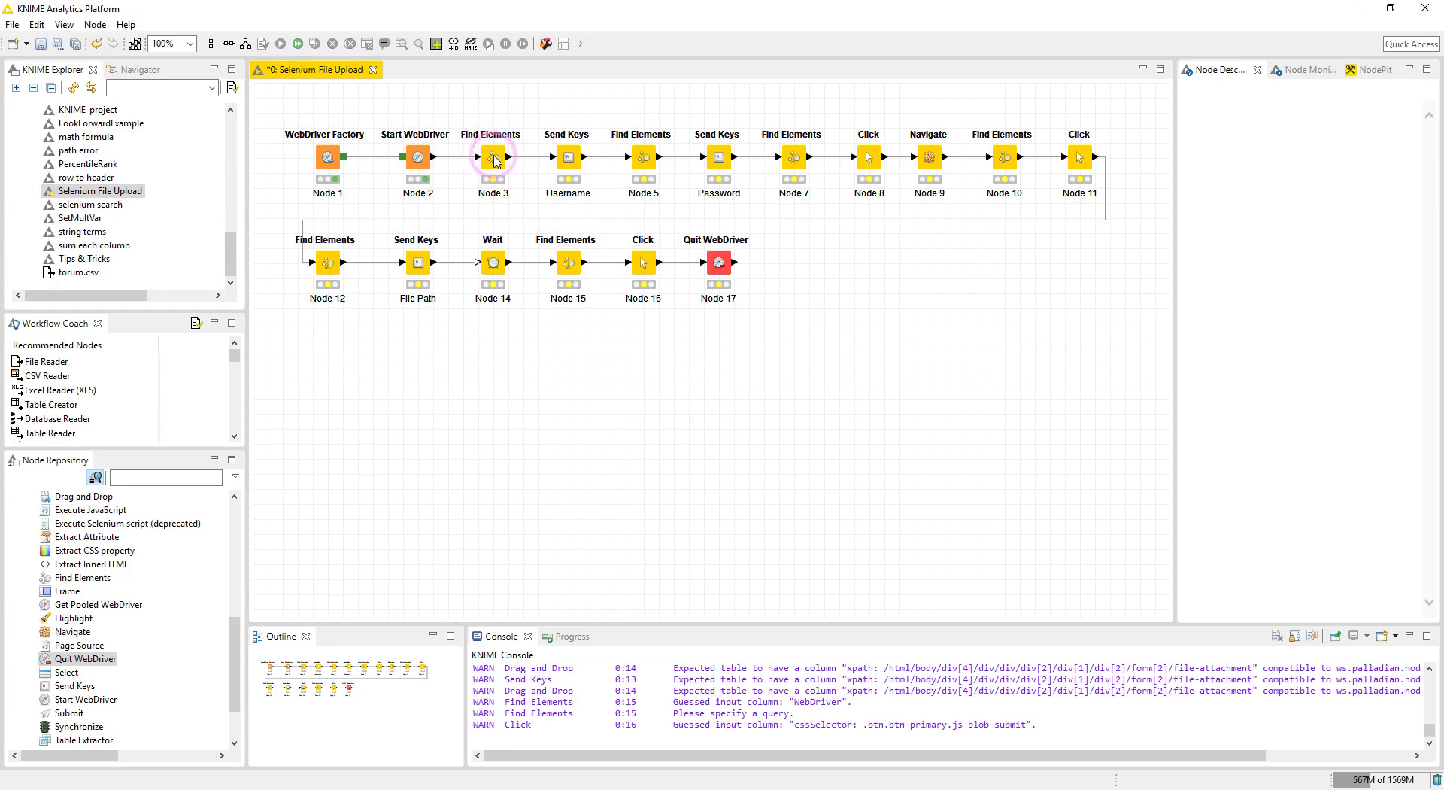
left_click(494, 158)
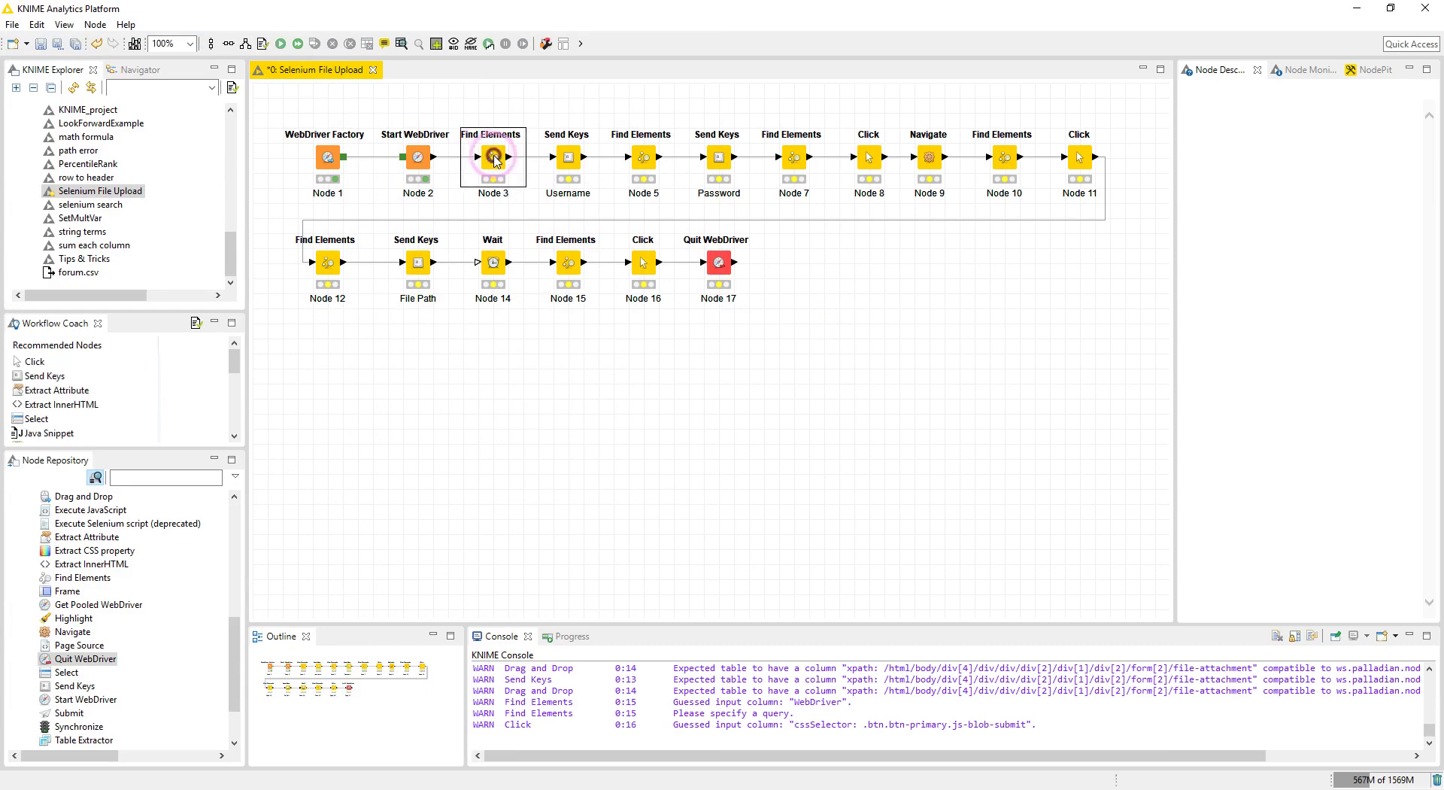
double_click(494, 158)
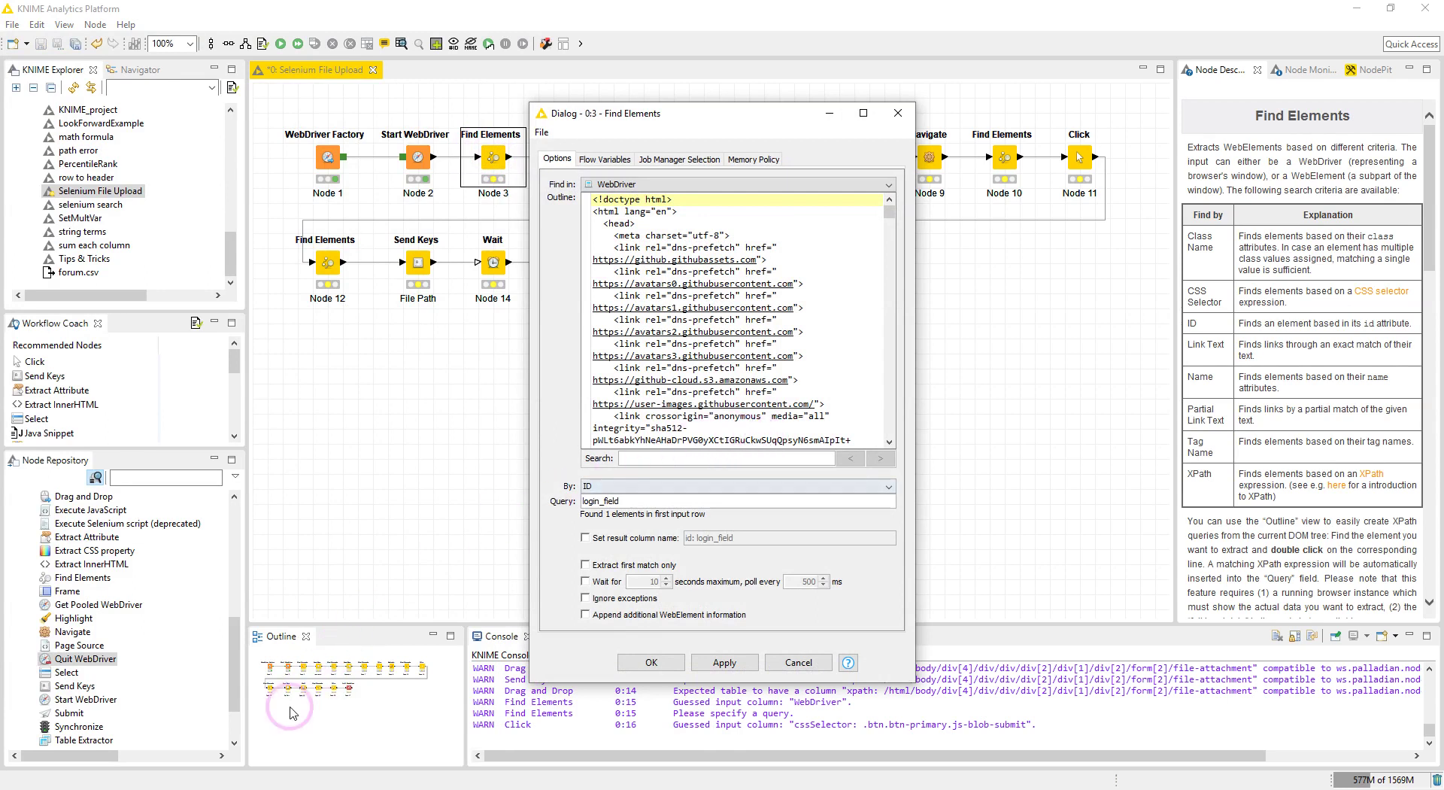
key("alt+Tab")
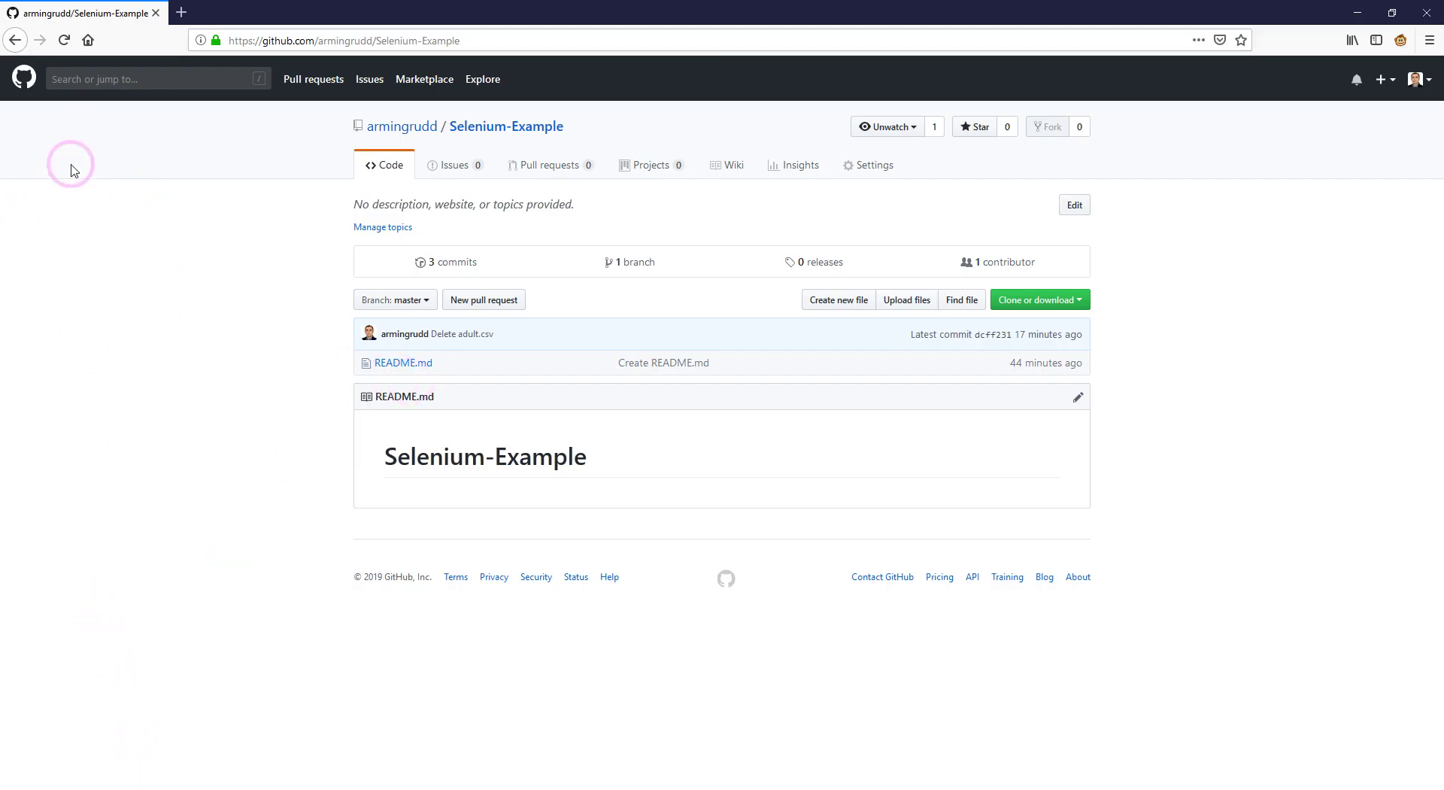
- Sign out of GitHub and go to the sign-in page
left_click(1434, 81)
left_click(1338, 328)
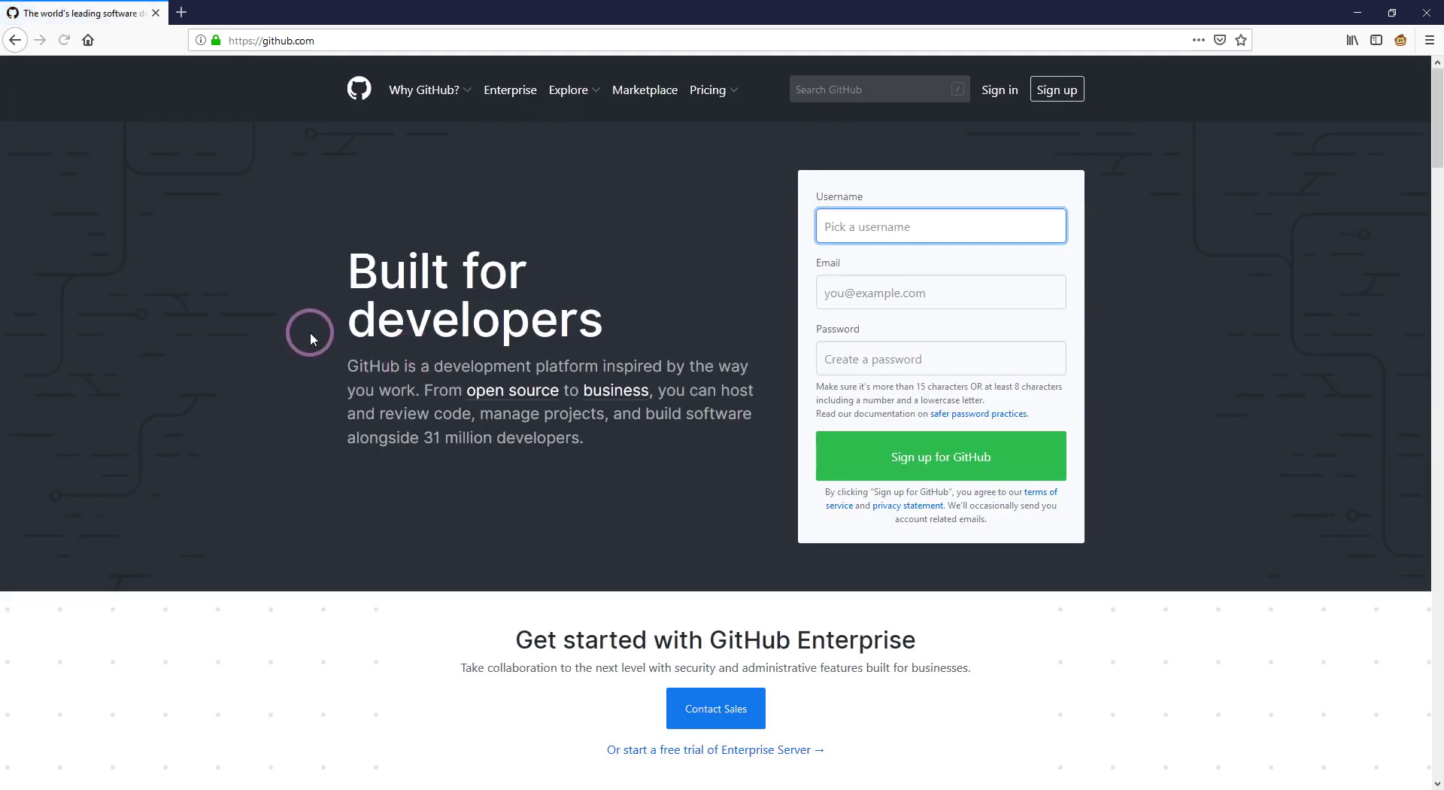
left_click(1000, 89)
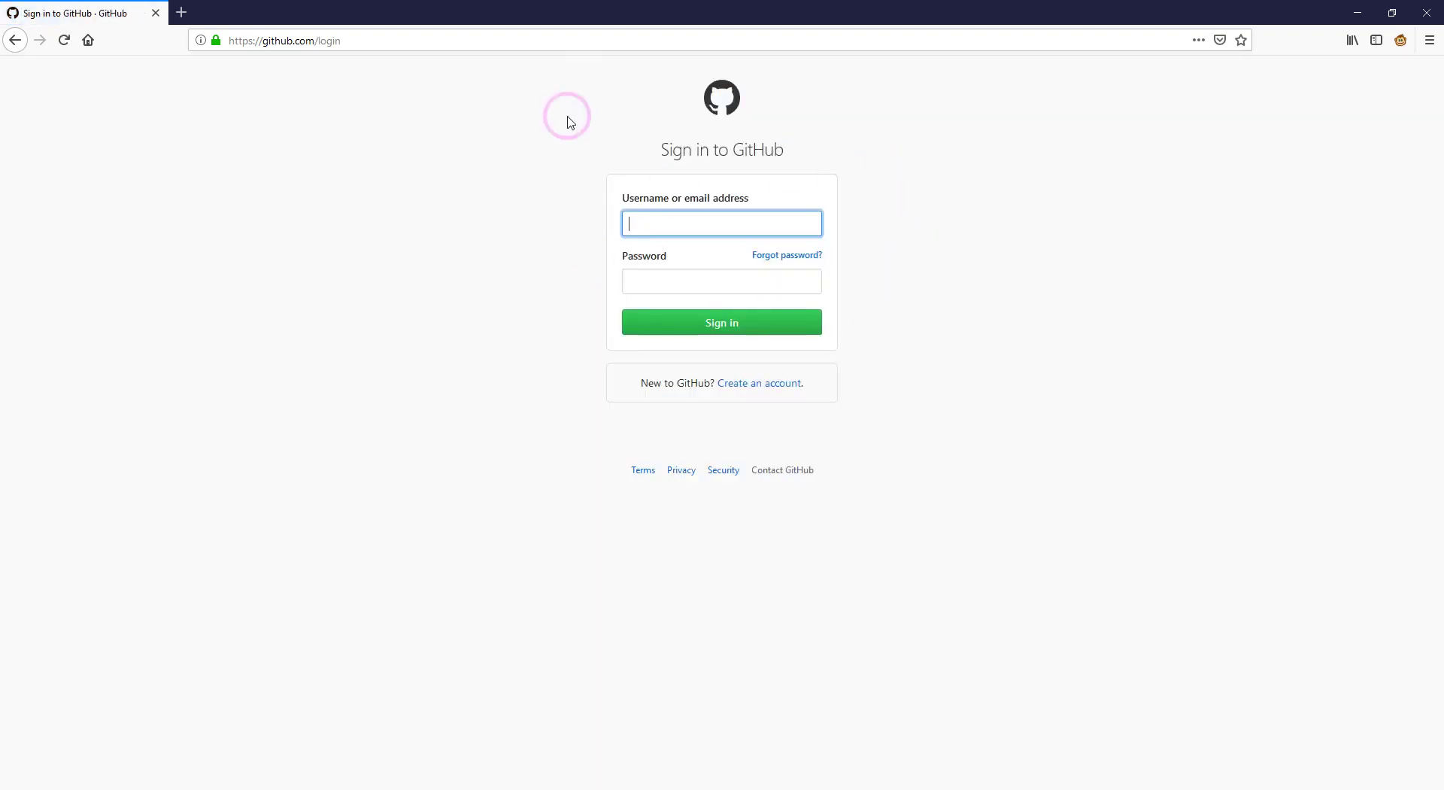
- Inspect the username field's markup in Firefox's inspector to find its id
left_click(668, 220)
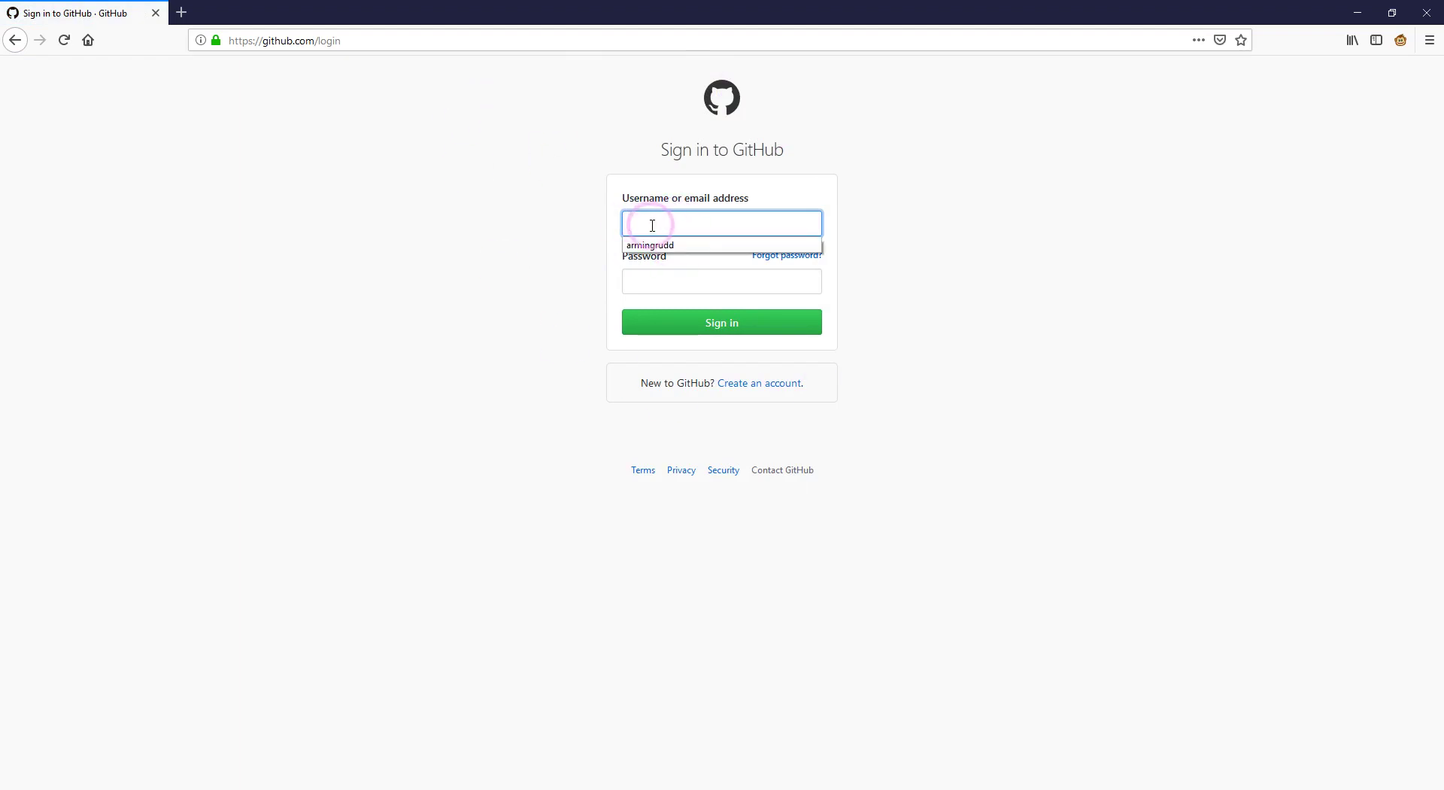
right_click(650, 224)
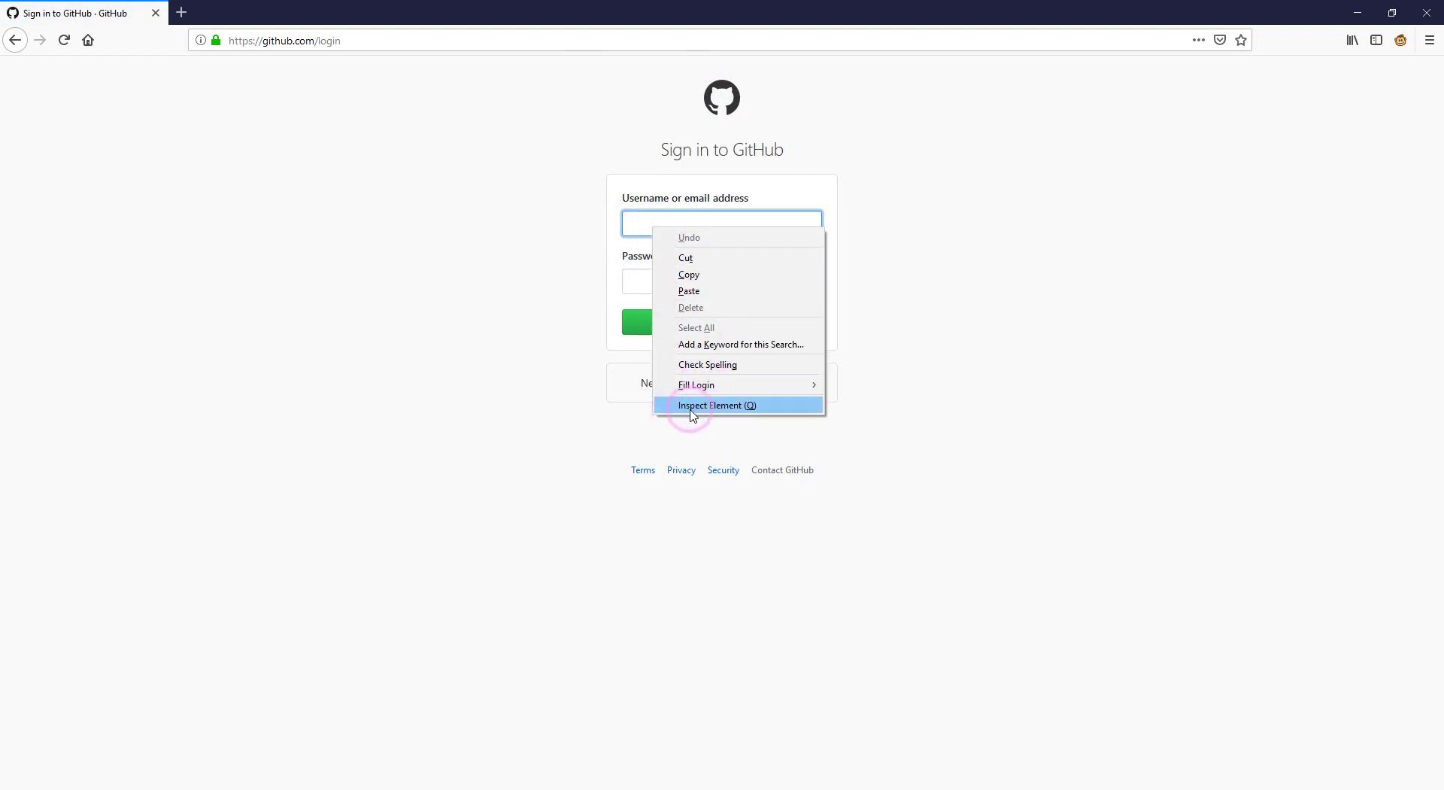
left_click(750, 406)
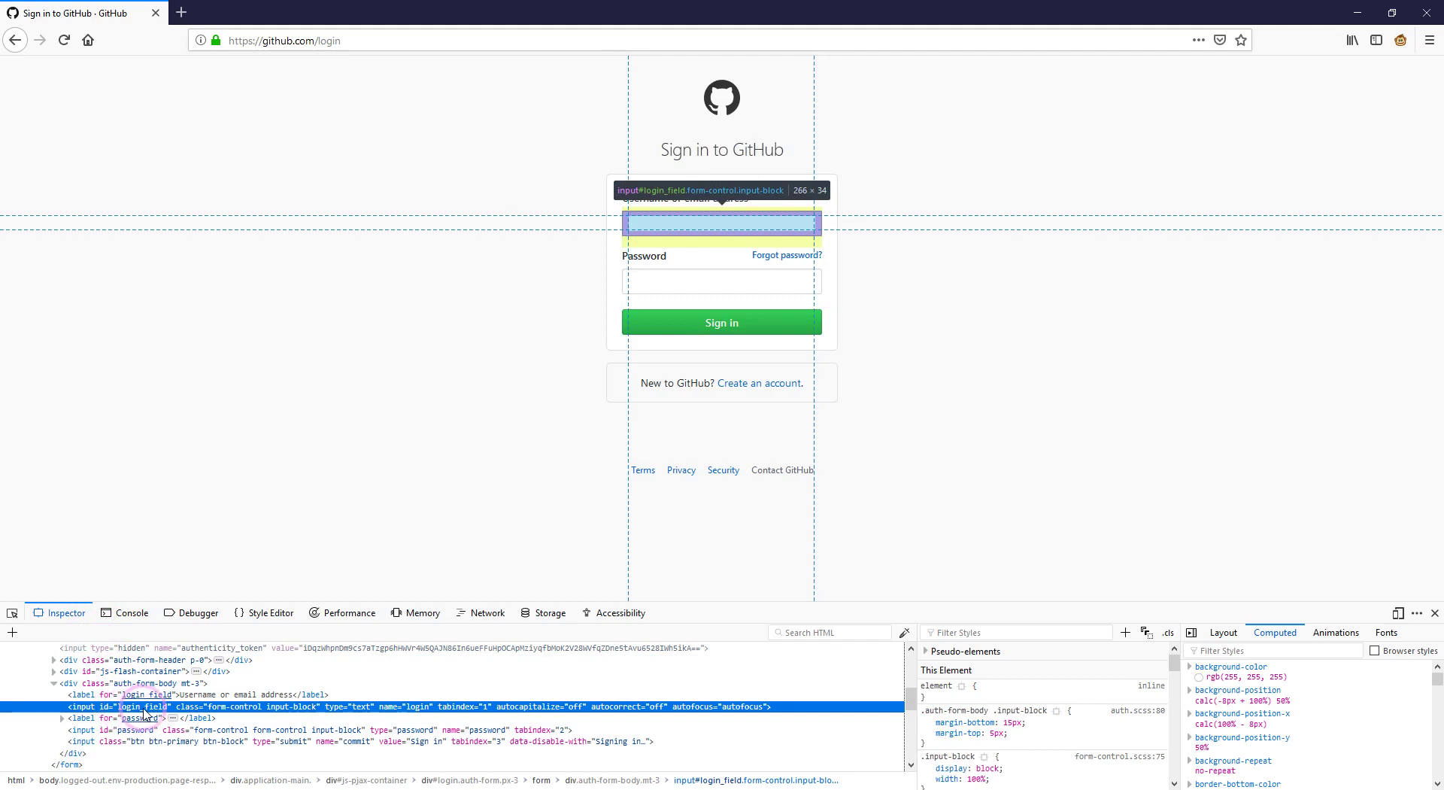
right_click(144, 712)
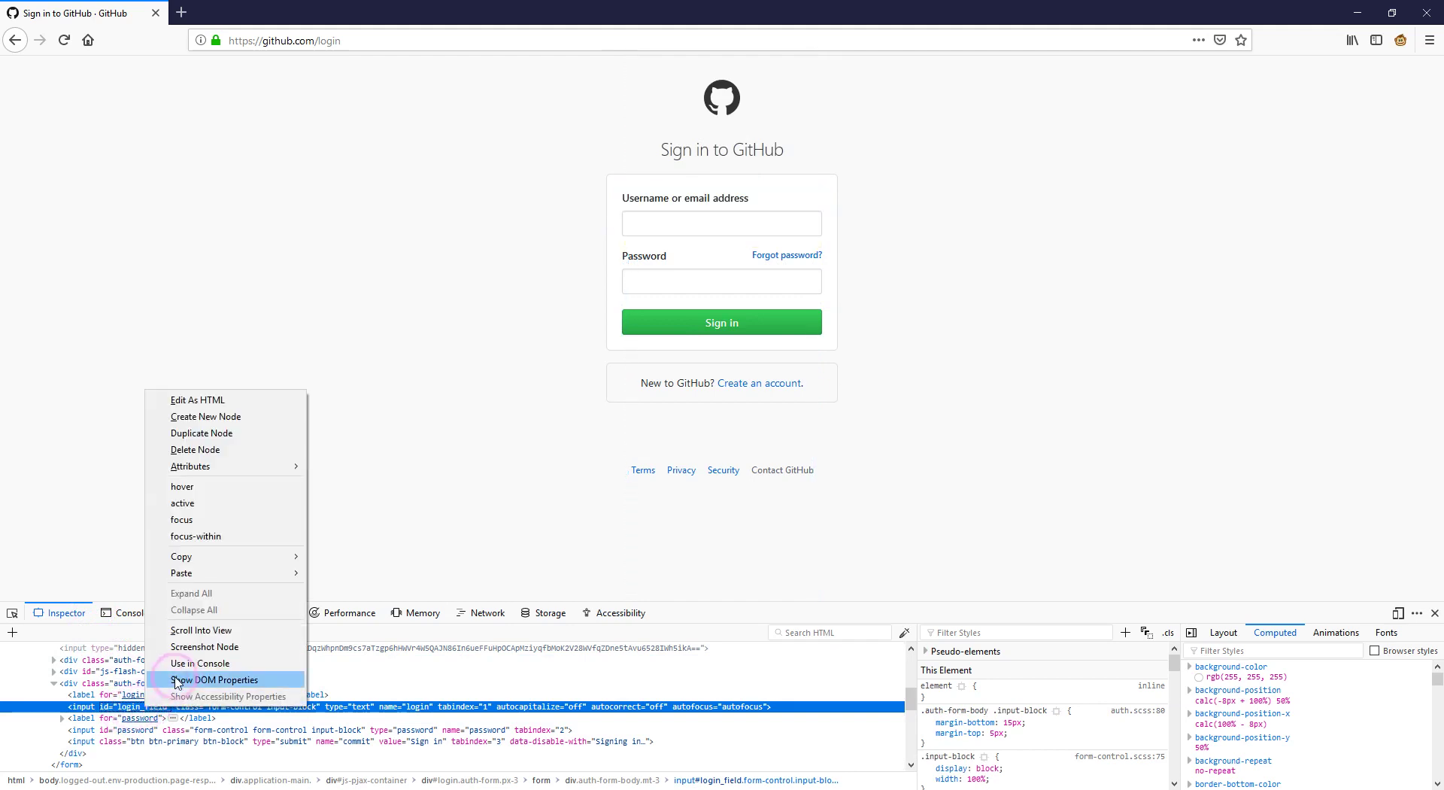
mouse_move(217, 557)
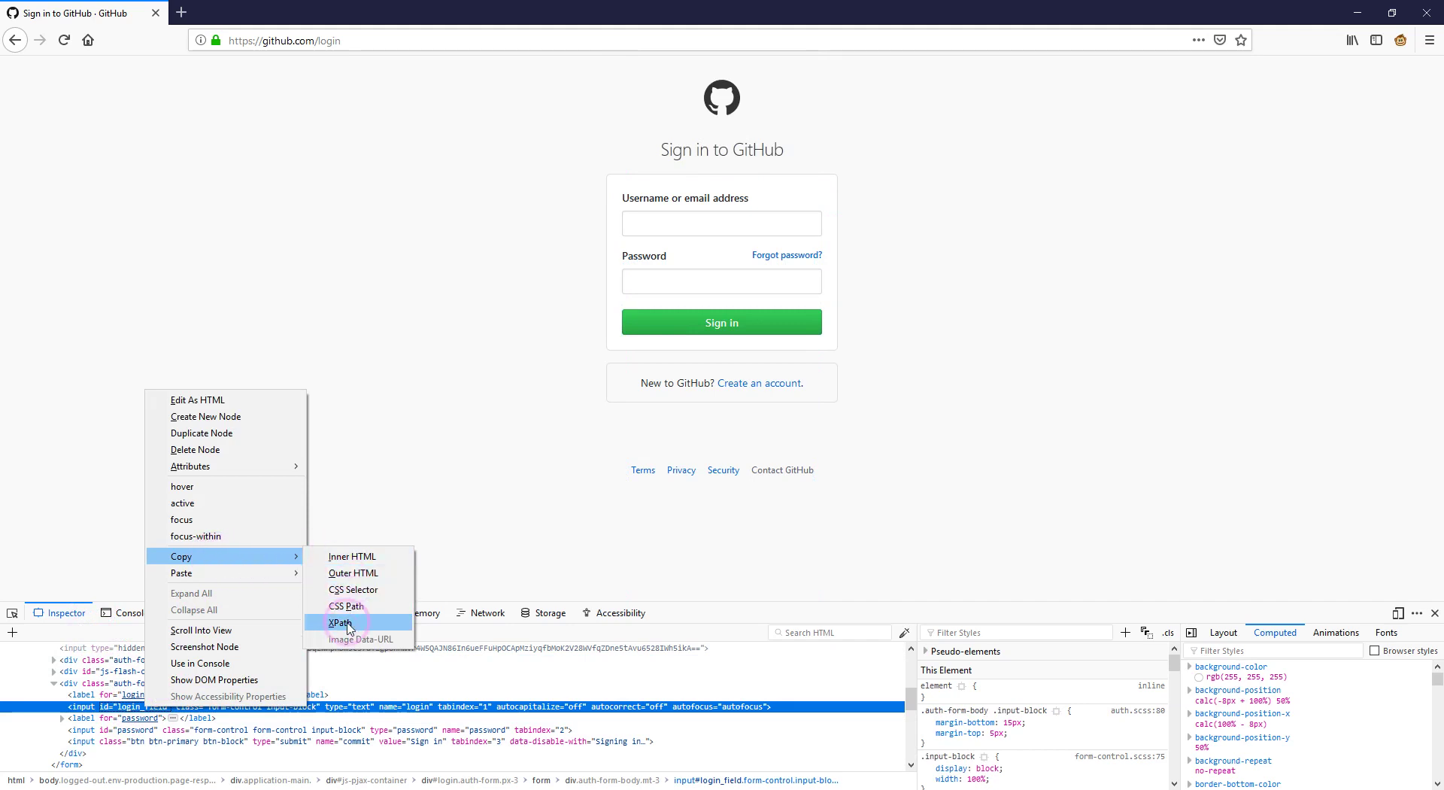
left_click(131, 708)
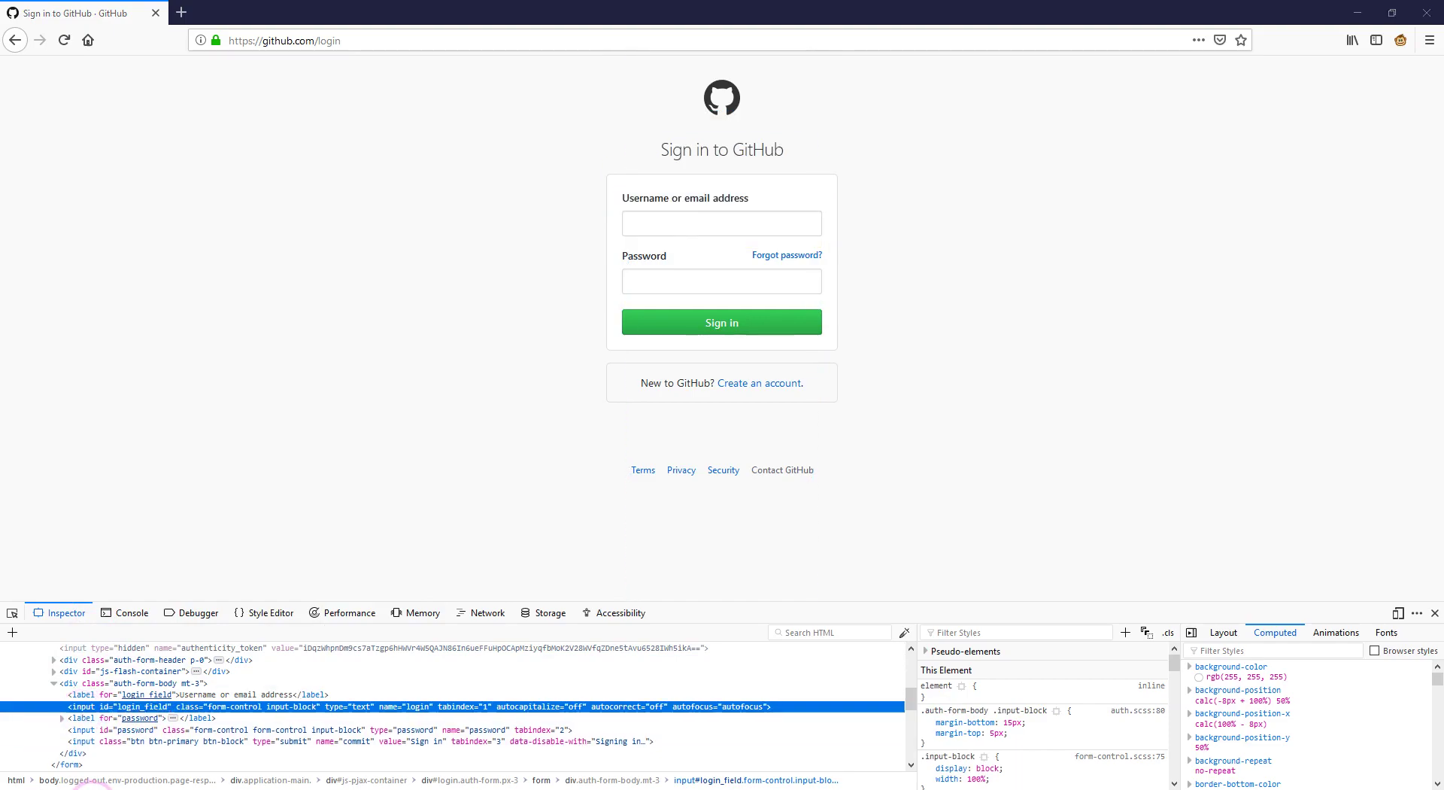
- Paste the login_field id into Node 3's Query field and delete the duplicated prefix
key("alt+Tab")
left_click(682, 456)
left_click(602, 501)
type("id=\"login_field\"")
left_click_drag(621, 501, 582, 501)
key("BackSpace")
key("BackSpace")
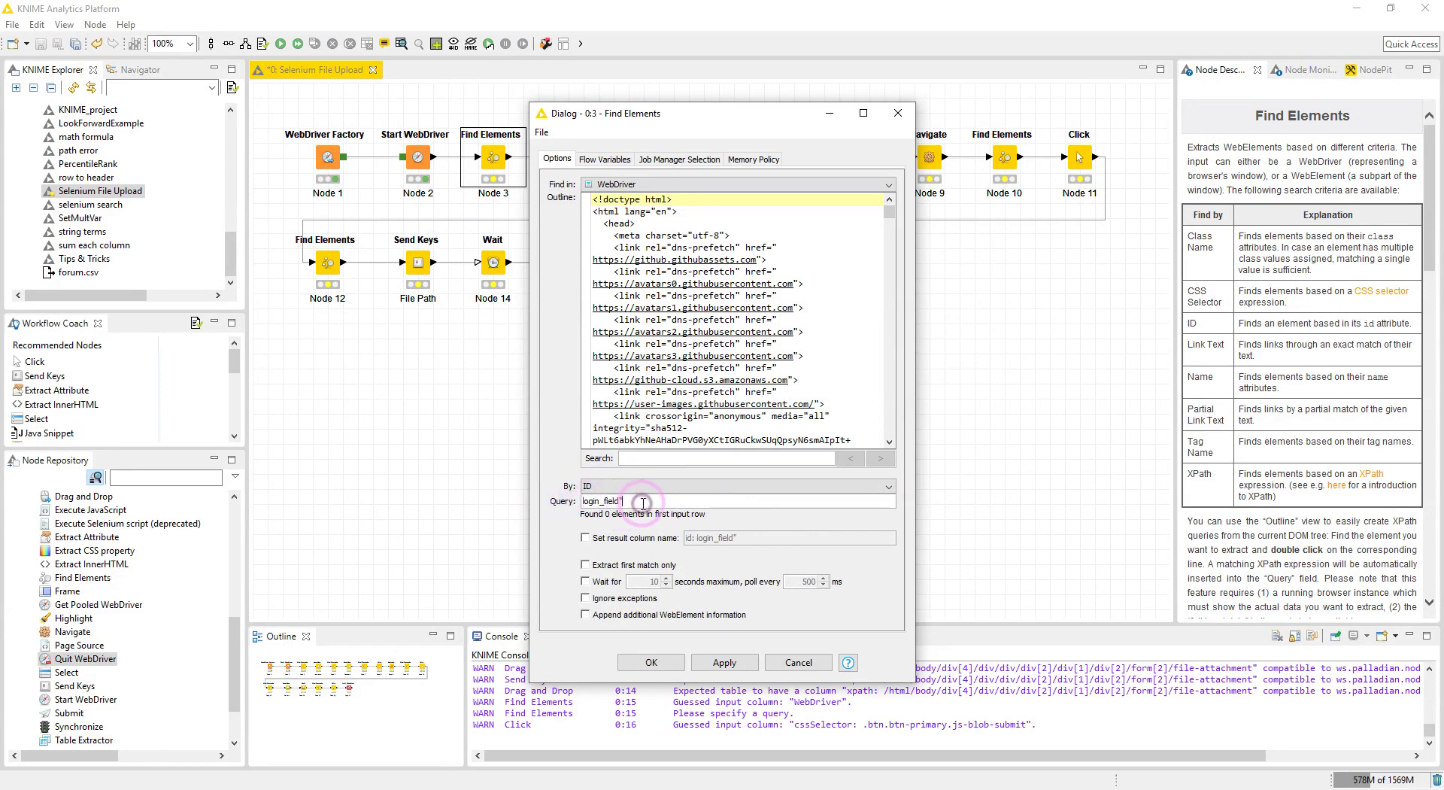
- Confirm Node 3's login_field query and execute Node 3
left_click(620, 502)
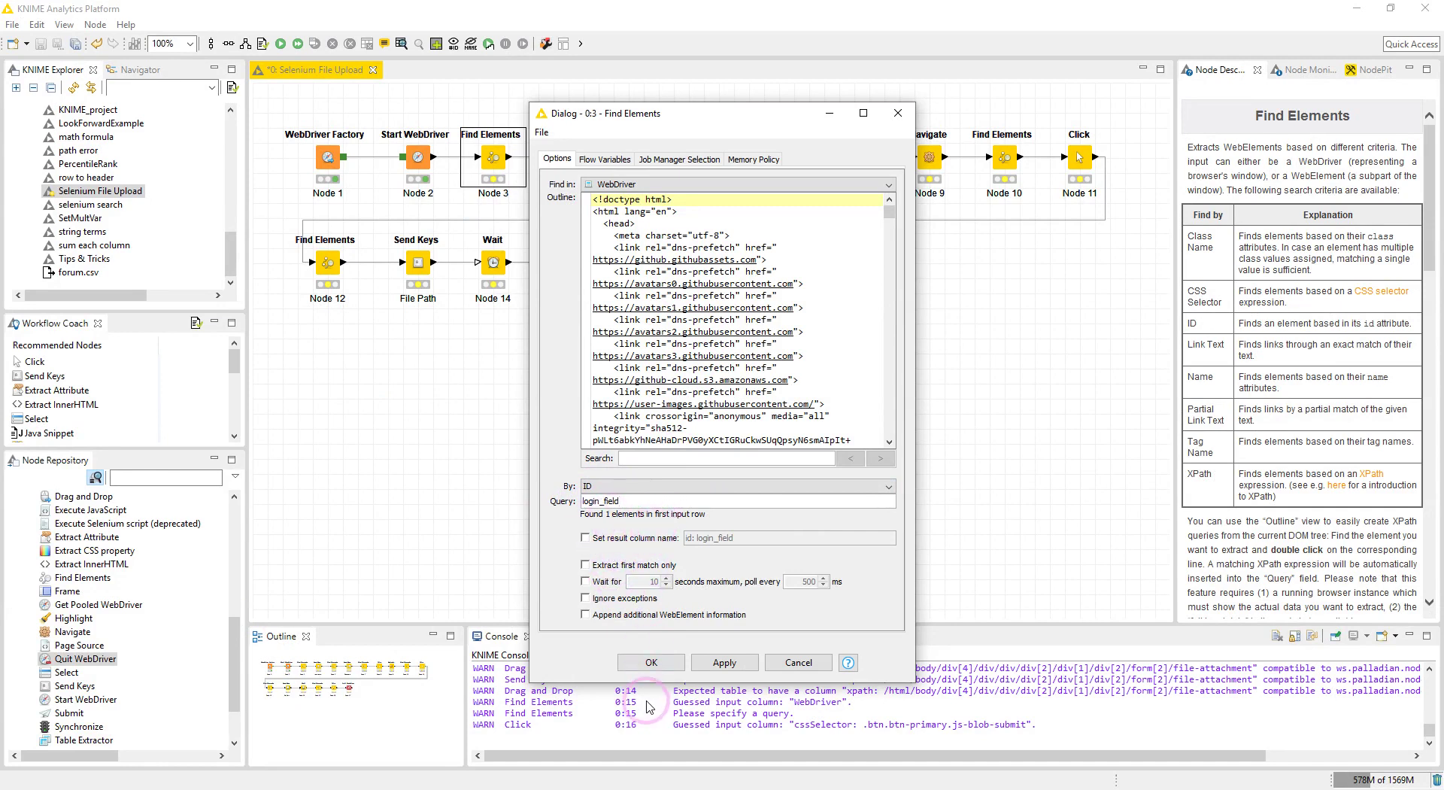
left_click(651, 662)
right_click(497, 160)
left_click(542, 191)
- Review and execute the Username Send Keys node to enter the username
left_click(569, 157)
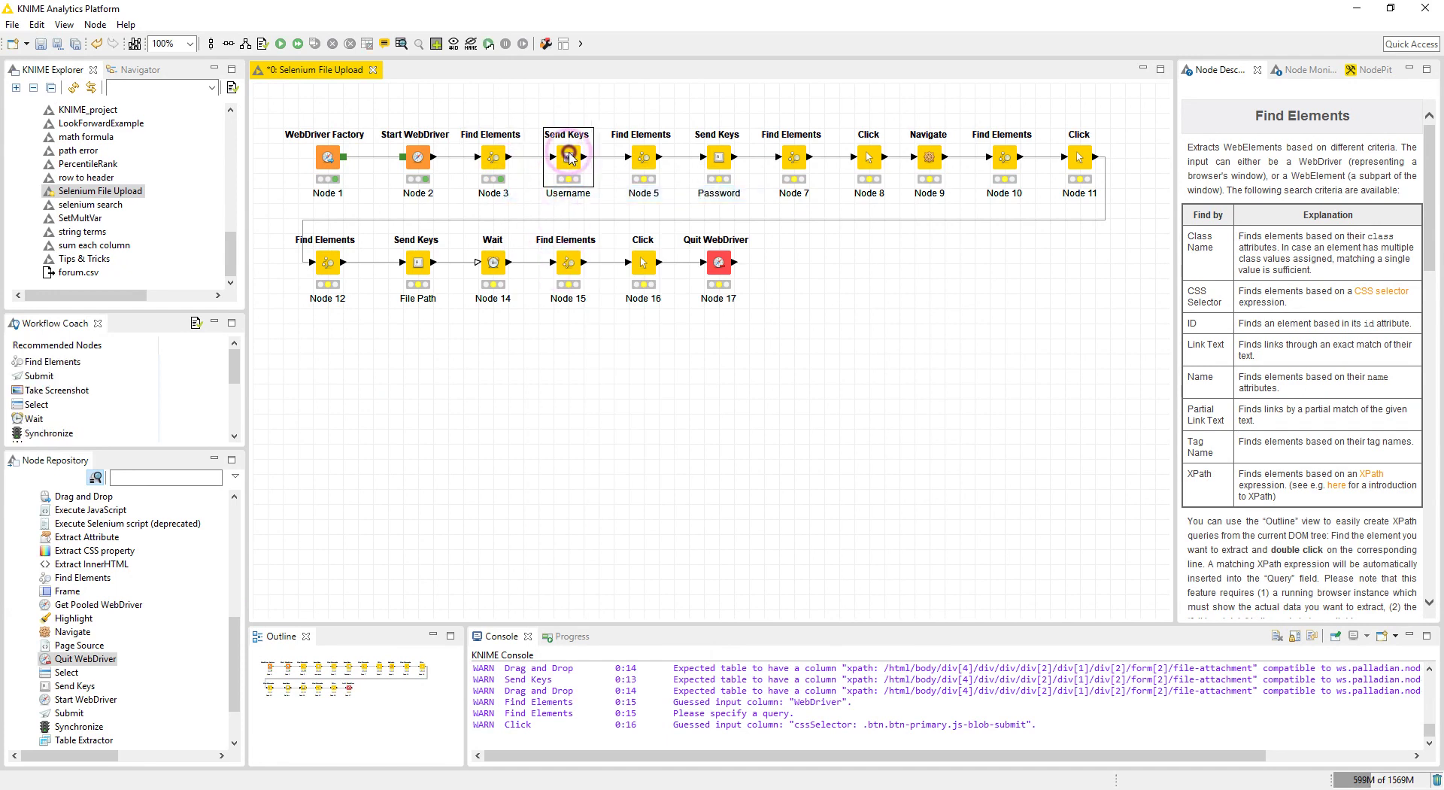
double_click(570, 158)
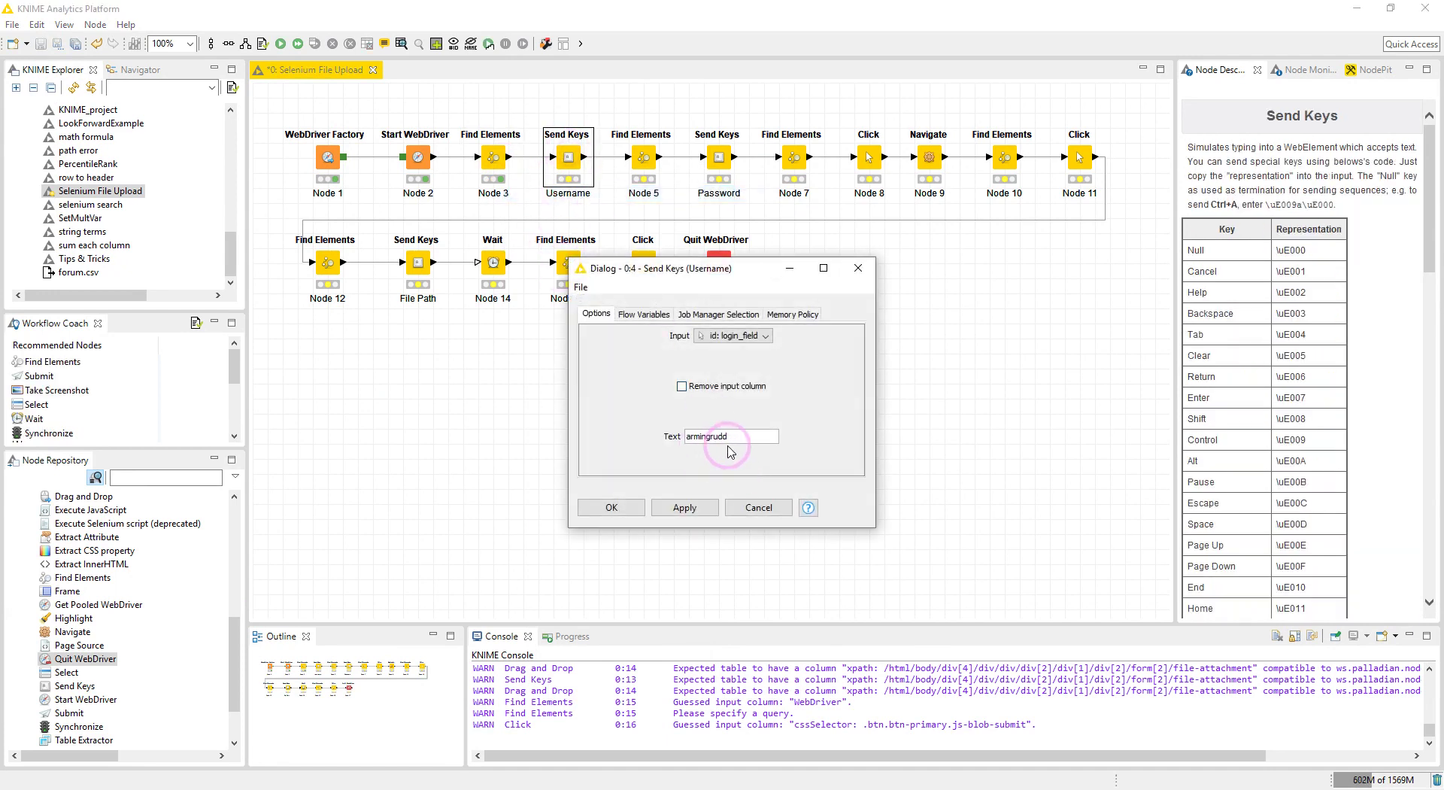
left_click(611, 507)
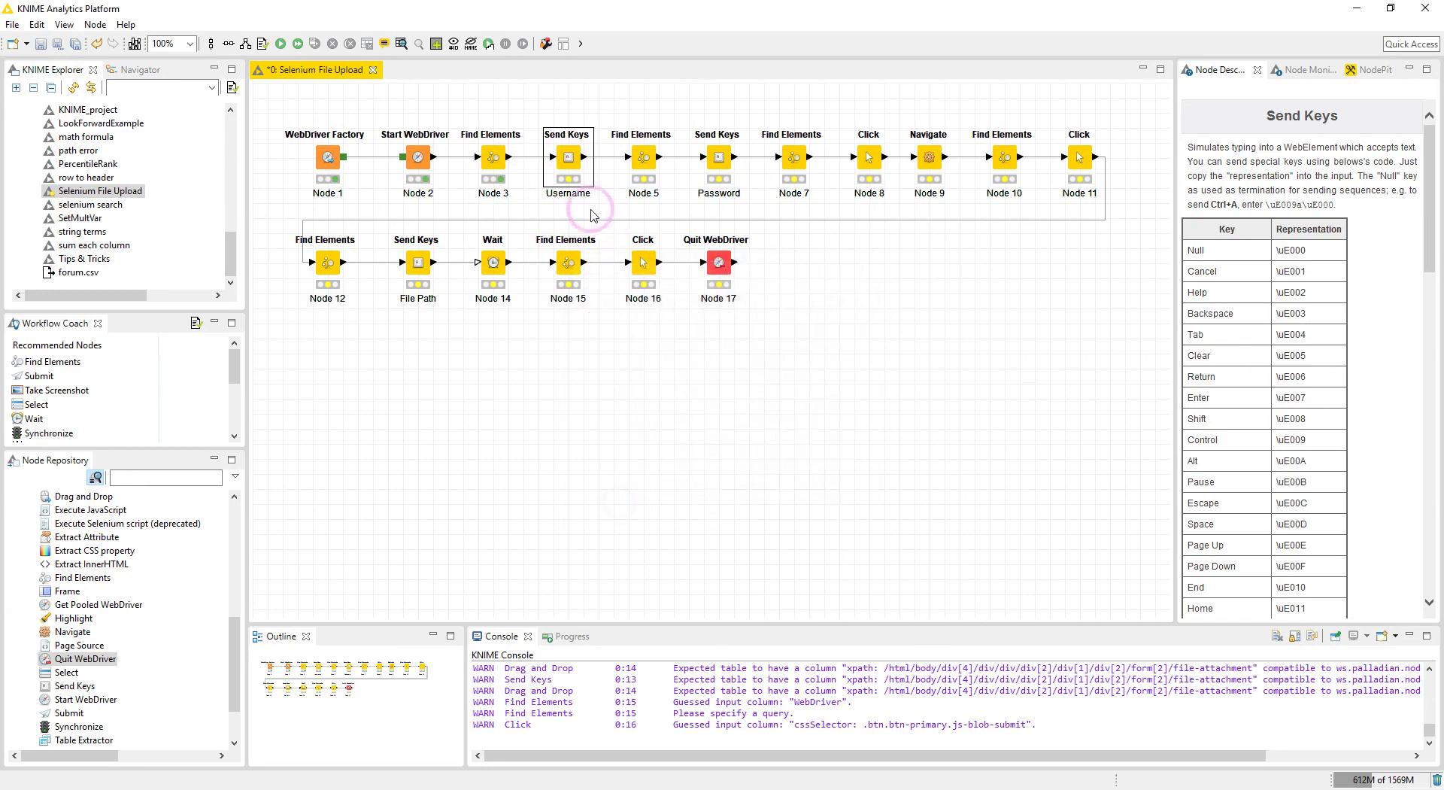
right_click(572, 165)
left_click(594, 187)
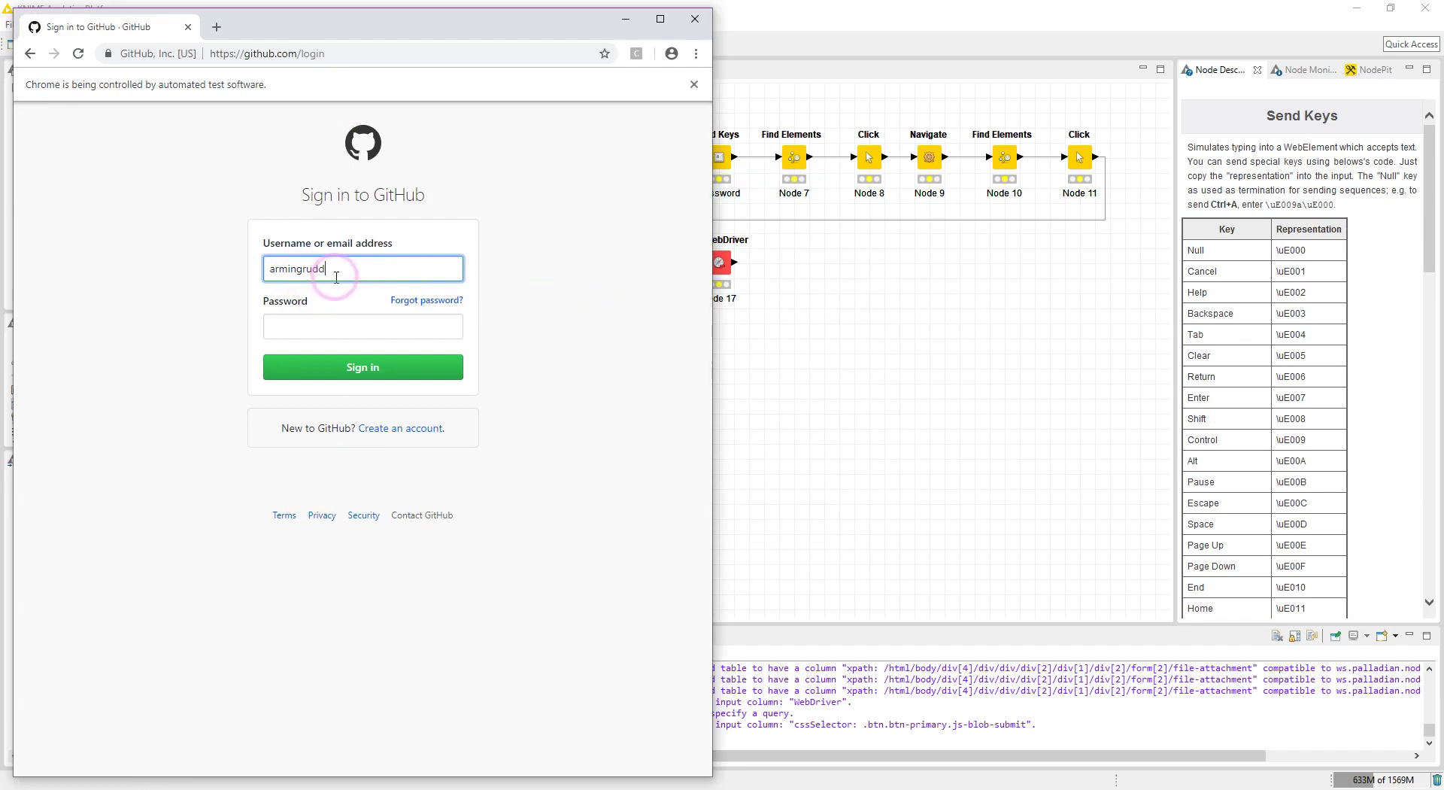
- Inspect the Password field's markup in Firefox, then open Node 5's Find Elements settings
left_click(777, 350)
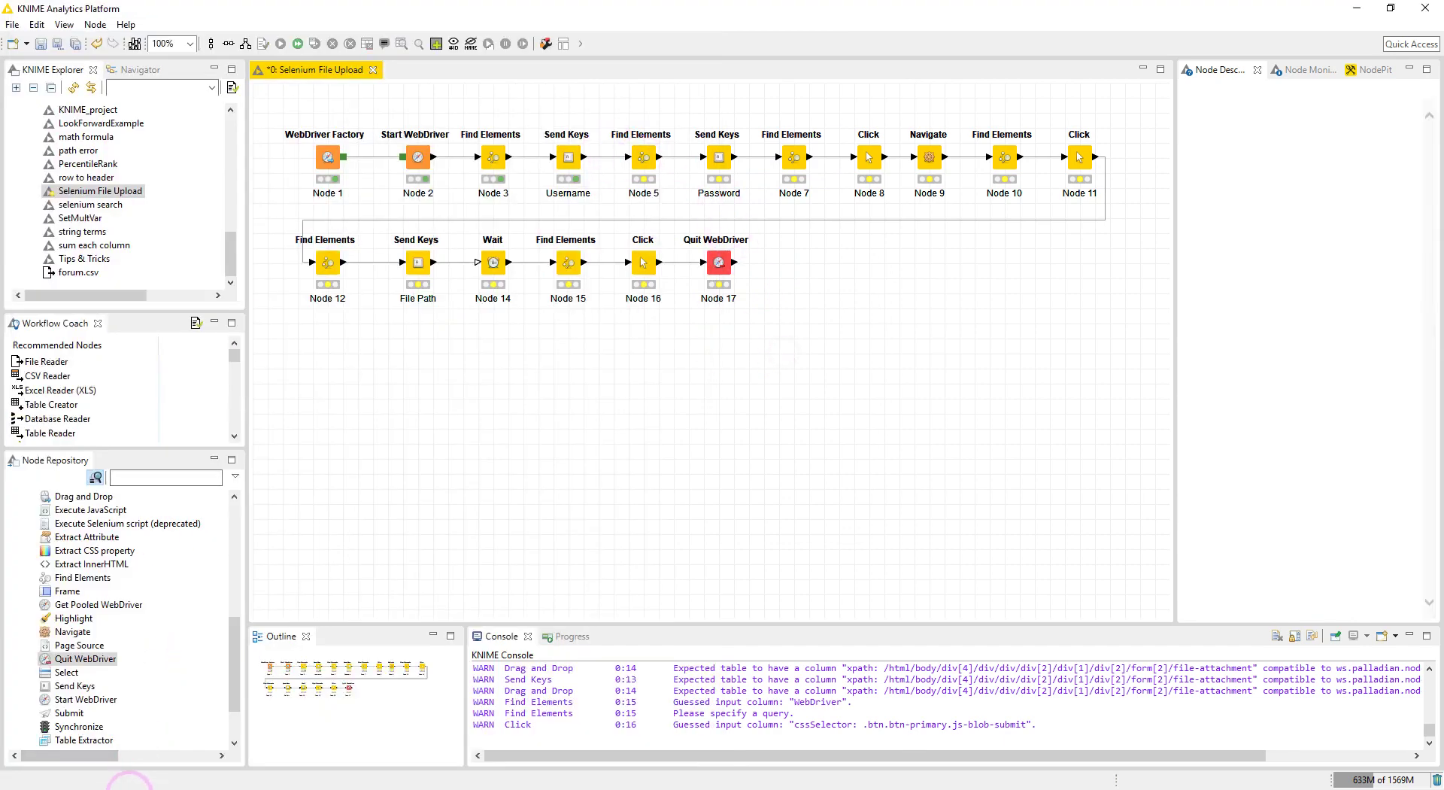
left_click(129, 779)
right_click(669, 288)
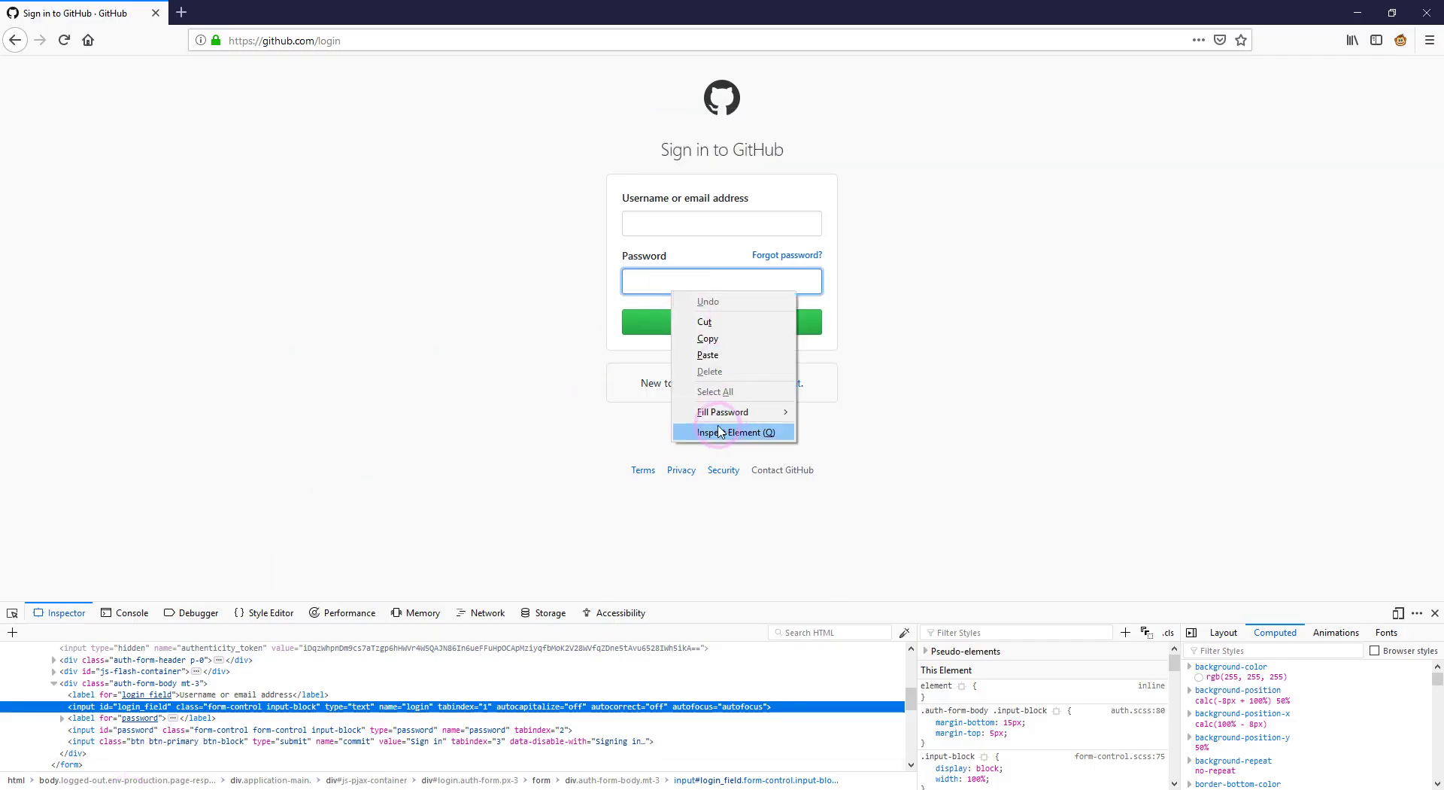
right_click(675, 284)
left_click(741, 427)
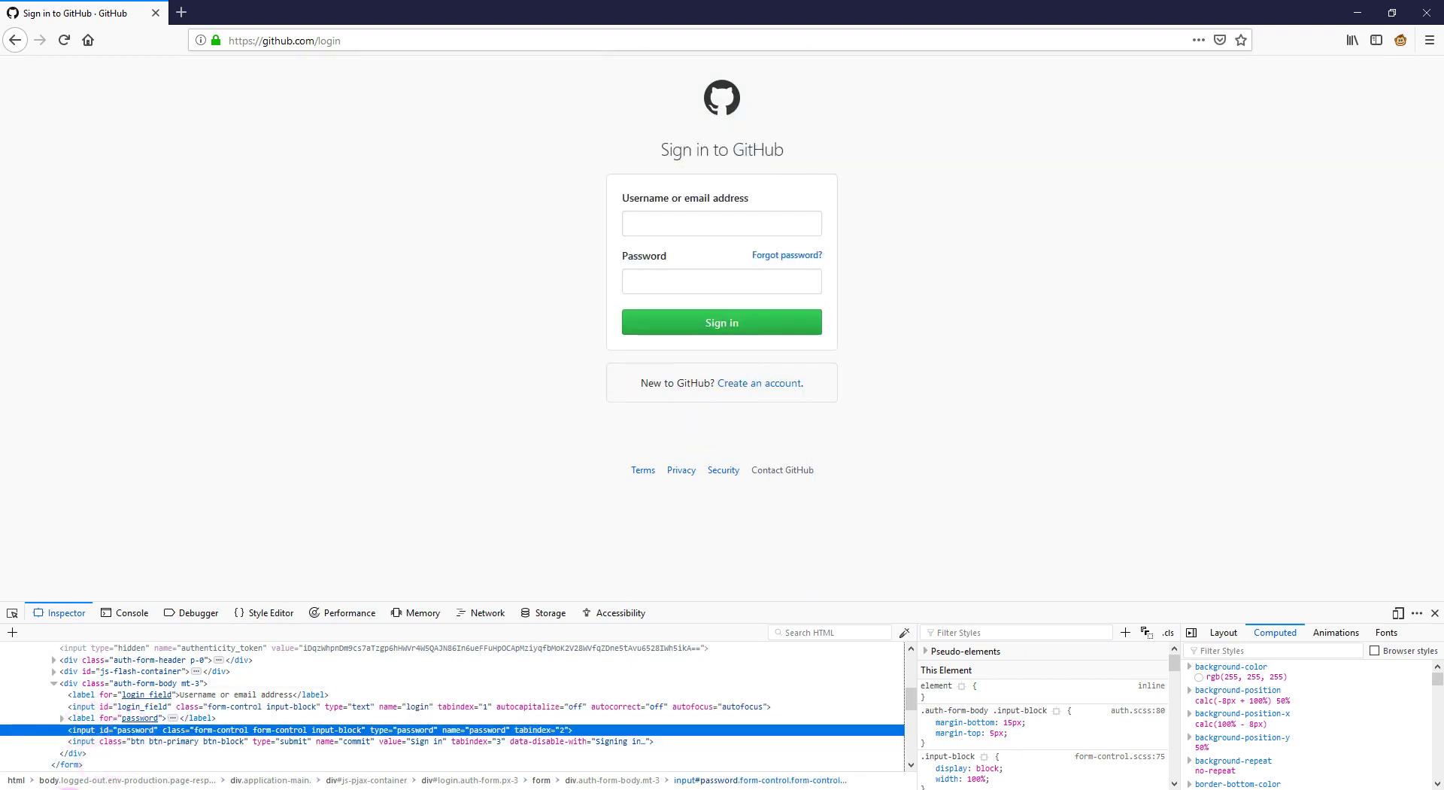
key("alt+Tab")
double_click(643, 157)
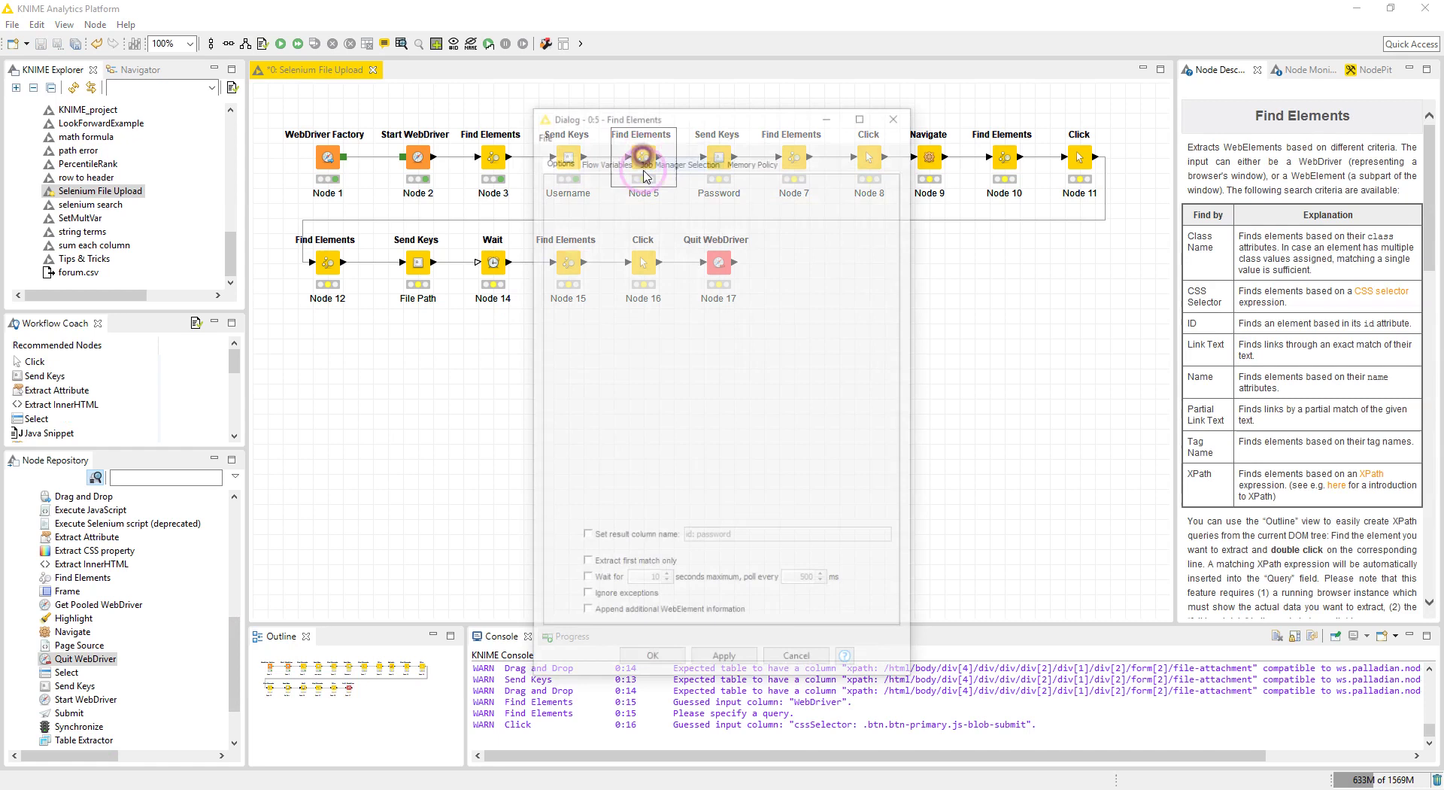
- Confirm Node 5 queries ID 'password' with 1 match and execute it
left_click(609, 502)
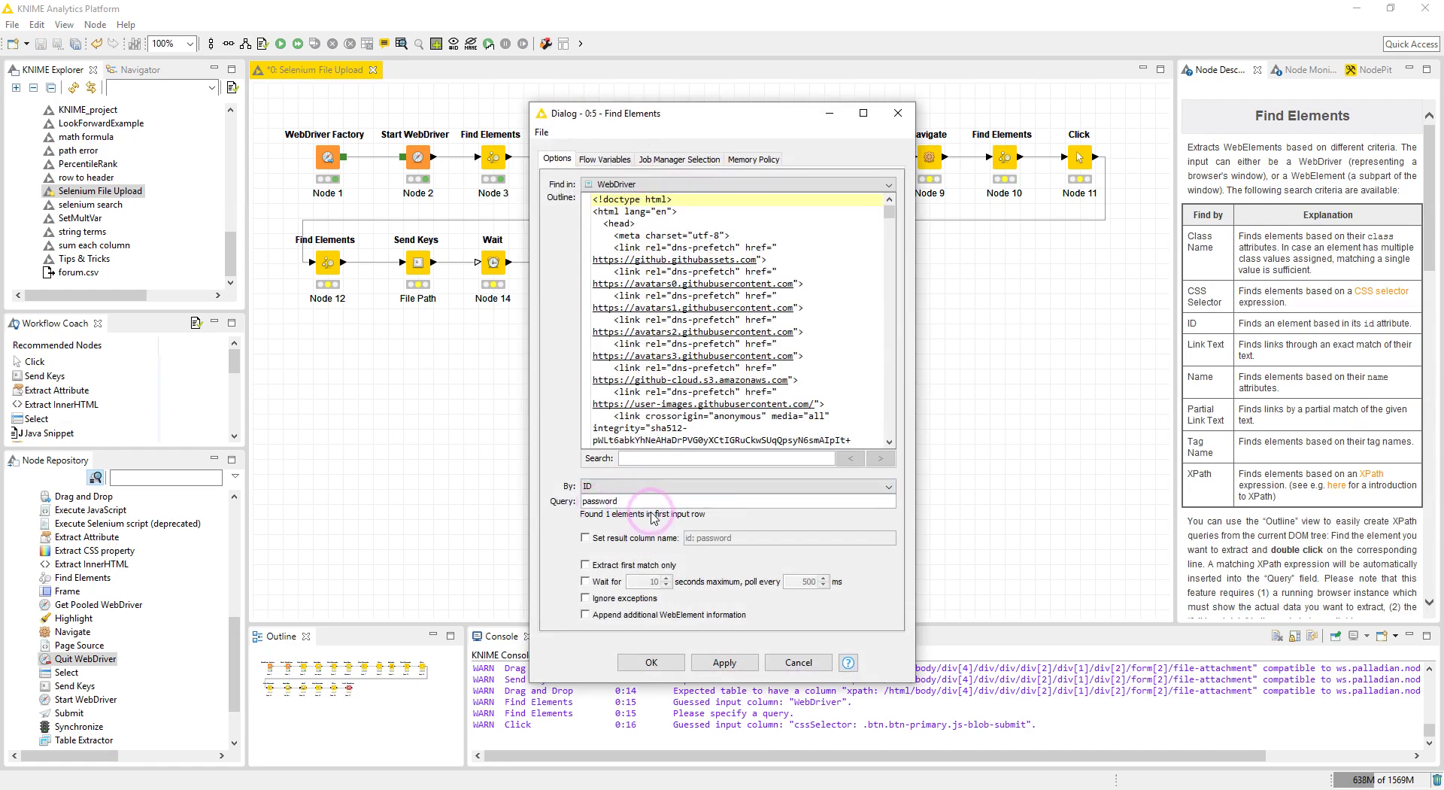
left_click(651, 662)
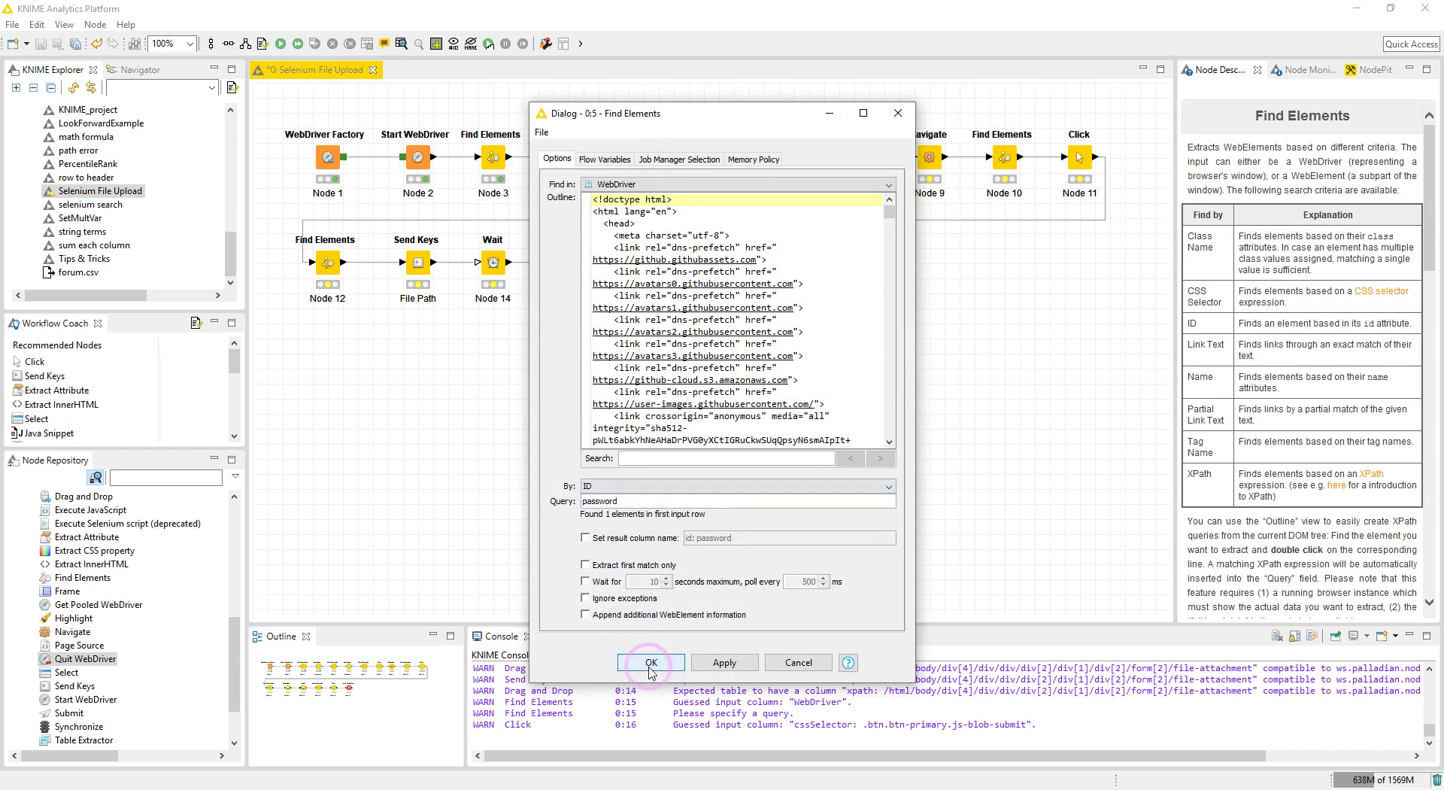
right_click(648, 156)
left_click(696, 182)
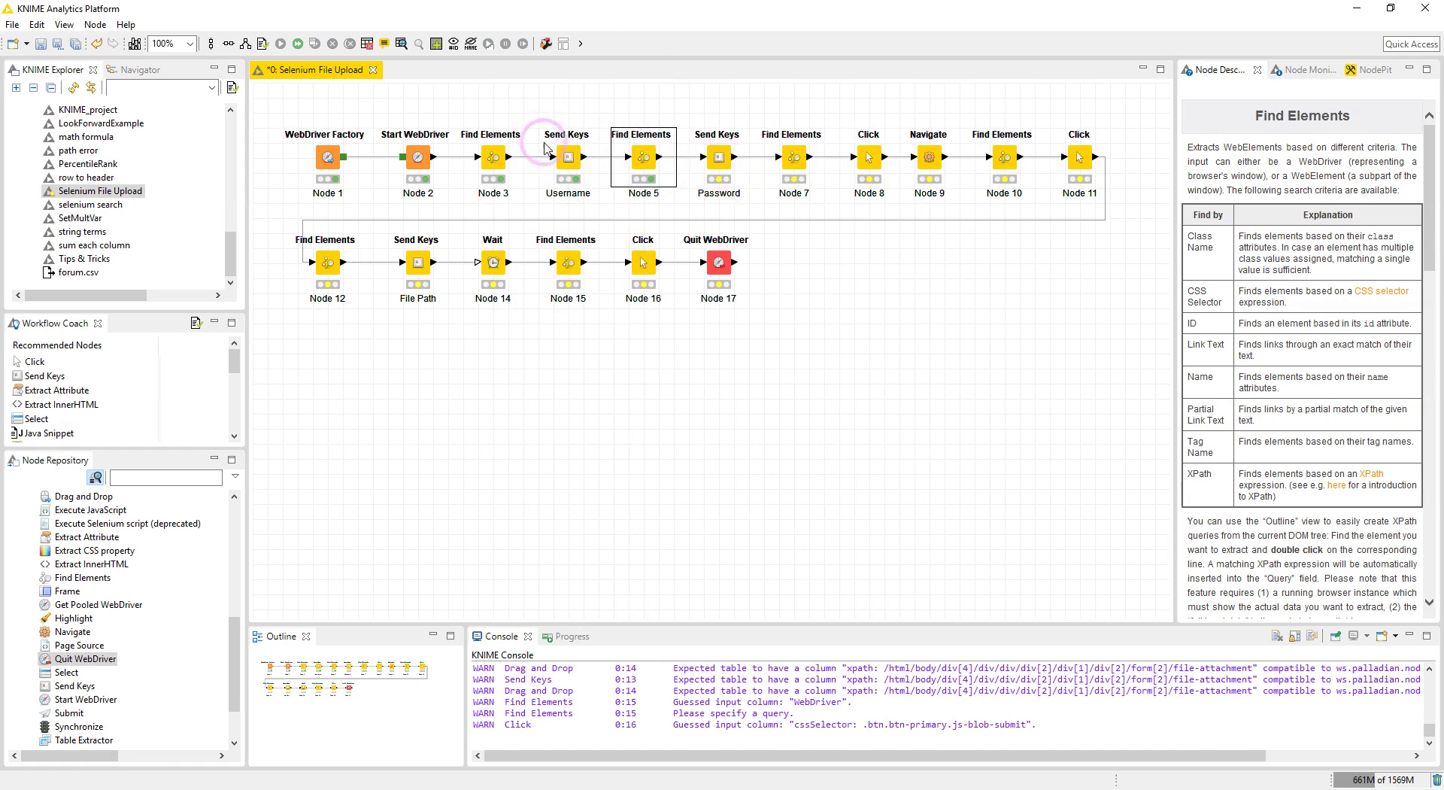
- Execute the Password Send Keys node to fill GitHub's password field
right_click(727, 158)
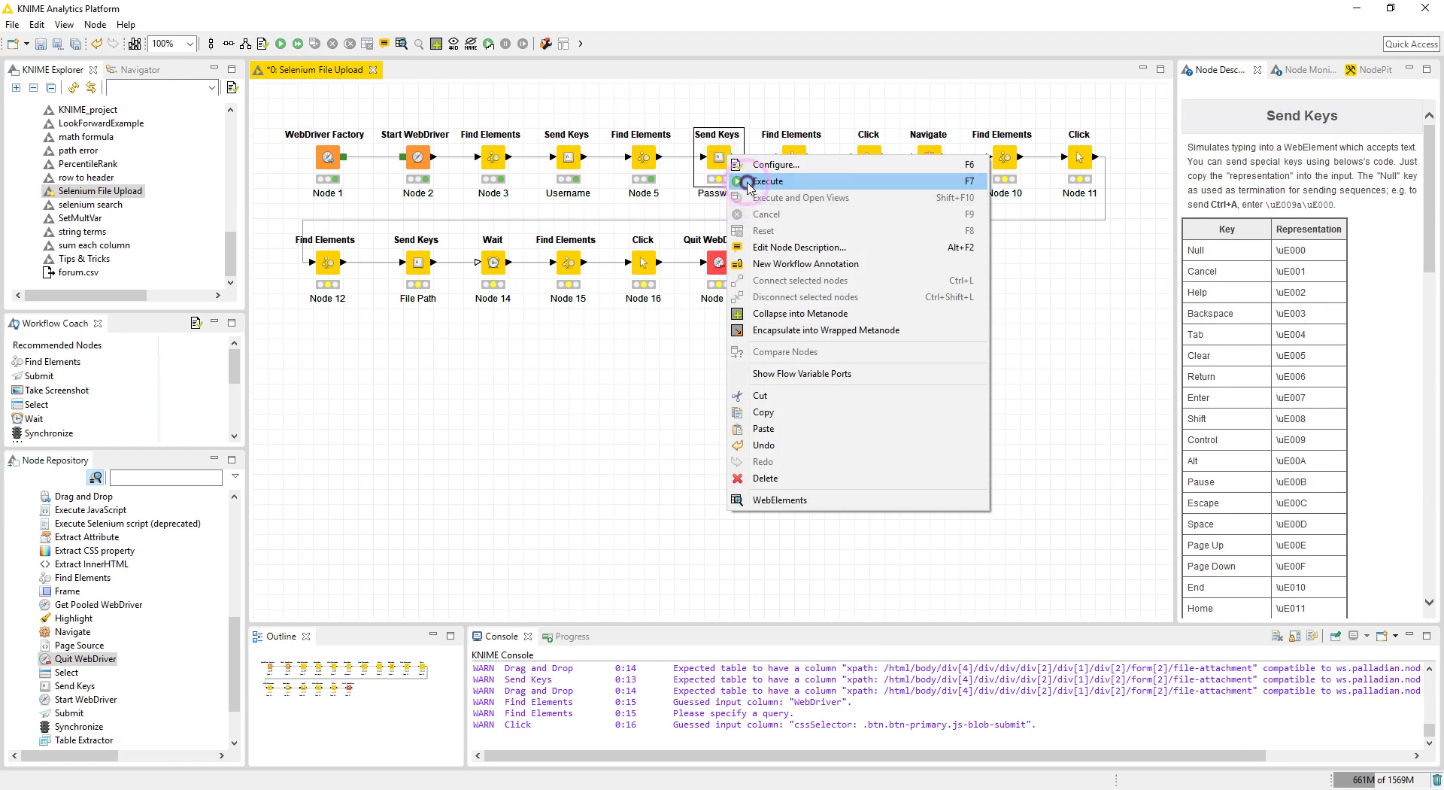
left_click(738, 182)
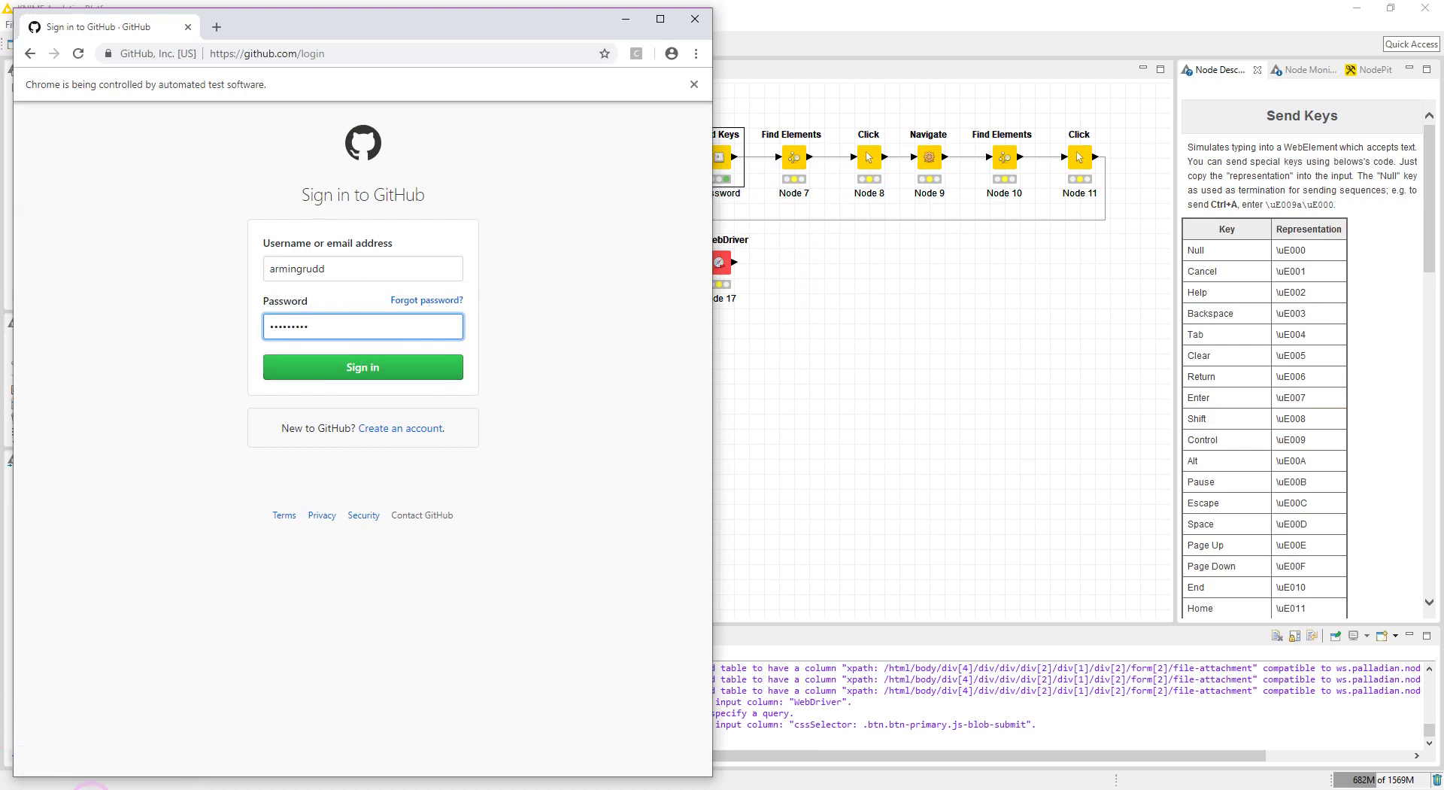
- Inspect the Sign in button's markup, revealing class btn btn-primary btn-block
mouse_move(98, 787)
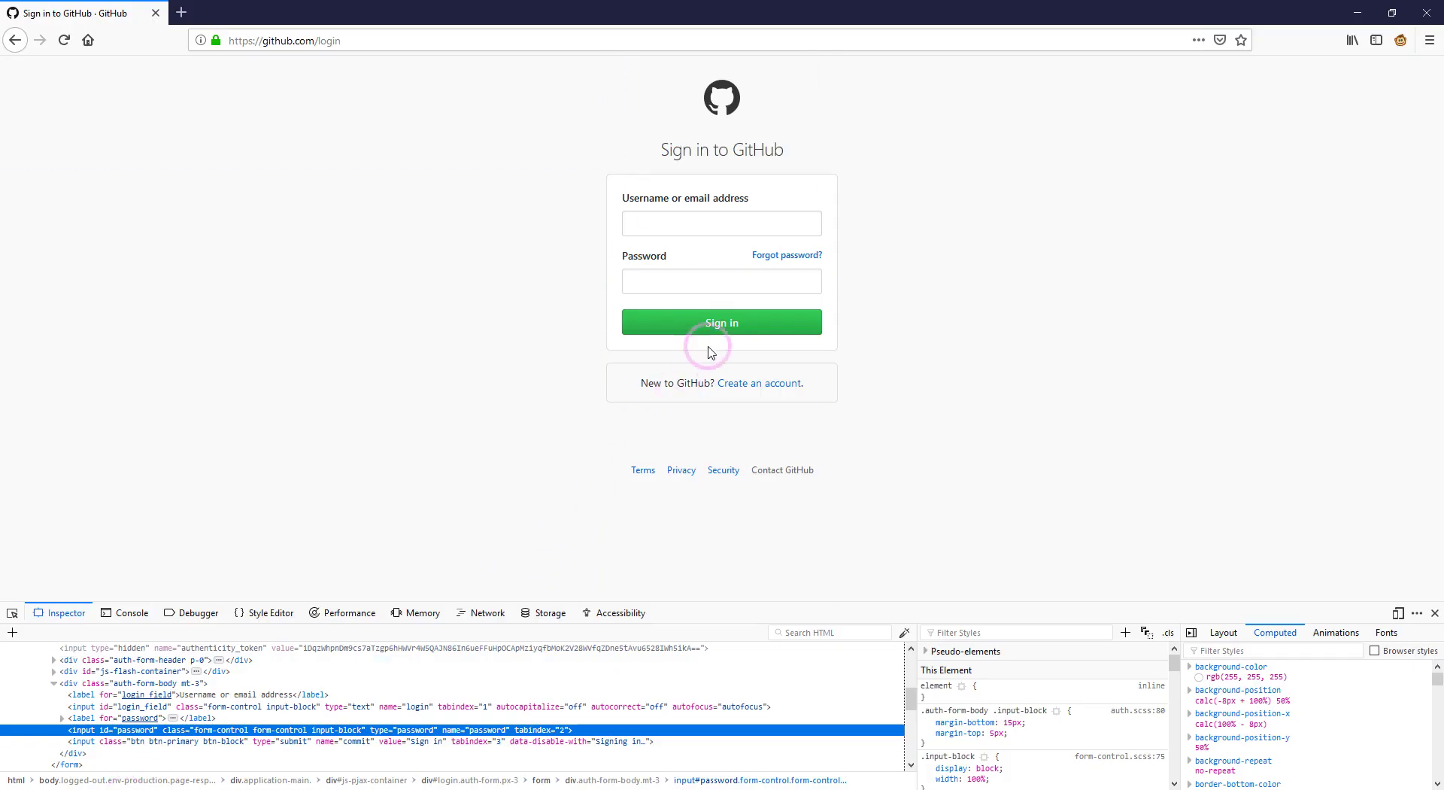
right_click(717, 331)
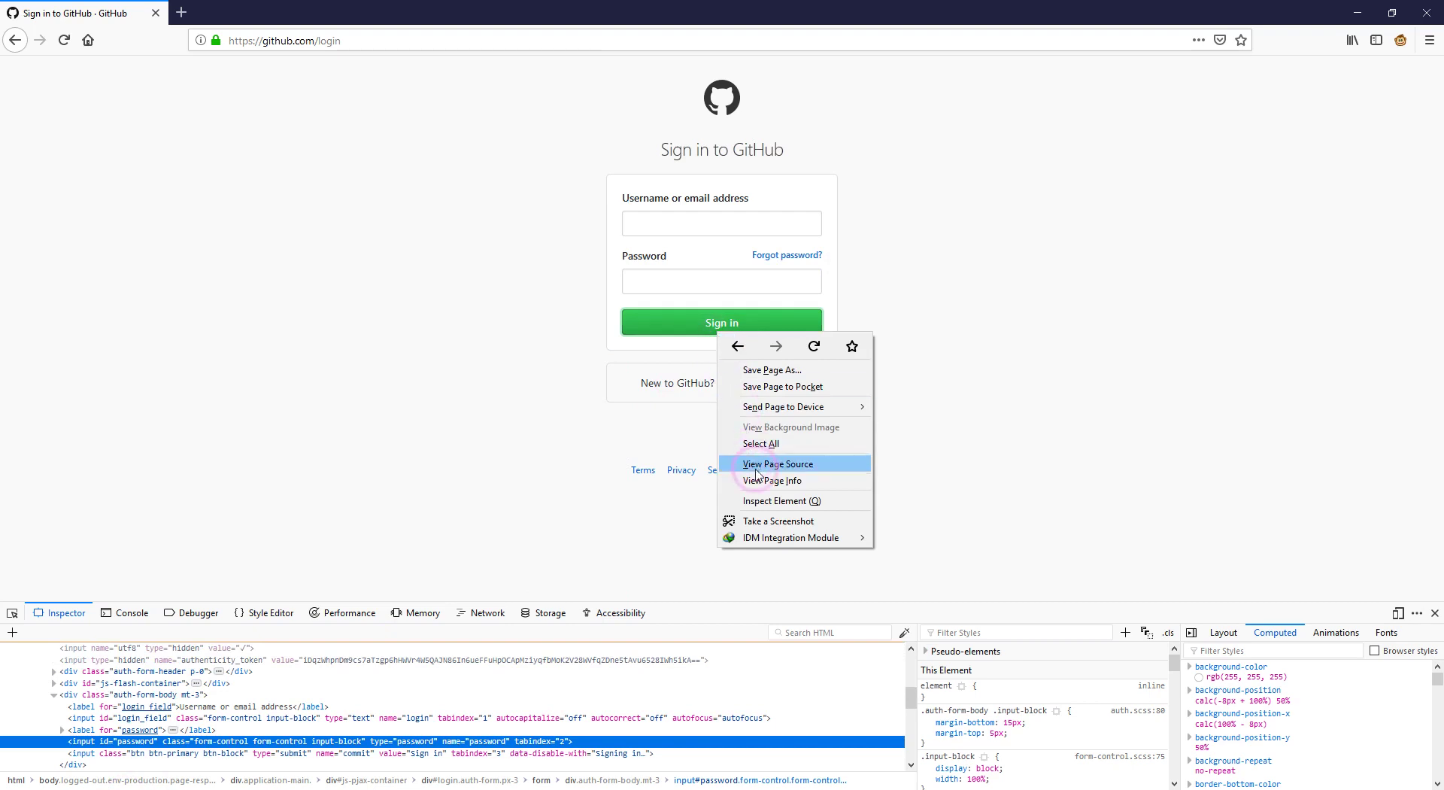
left_click(762, 501)
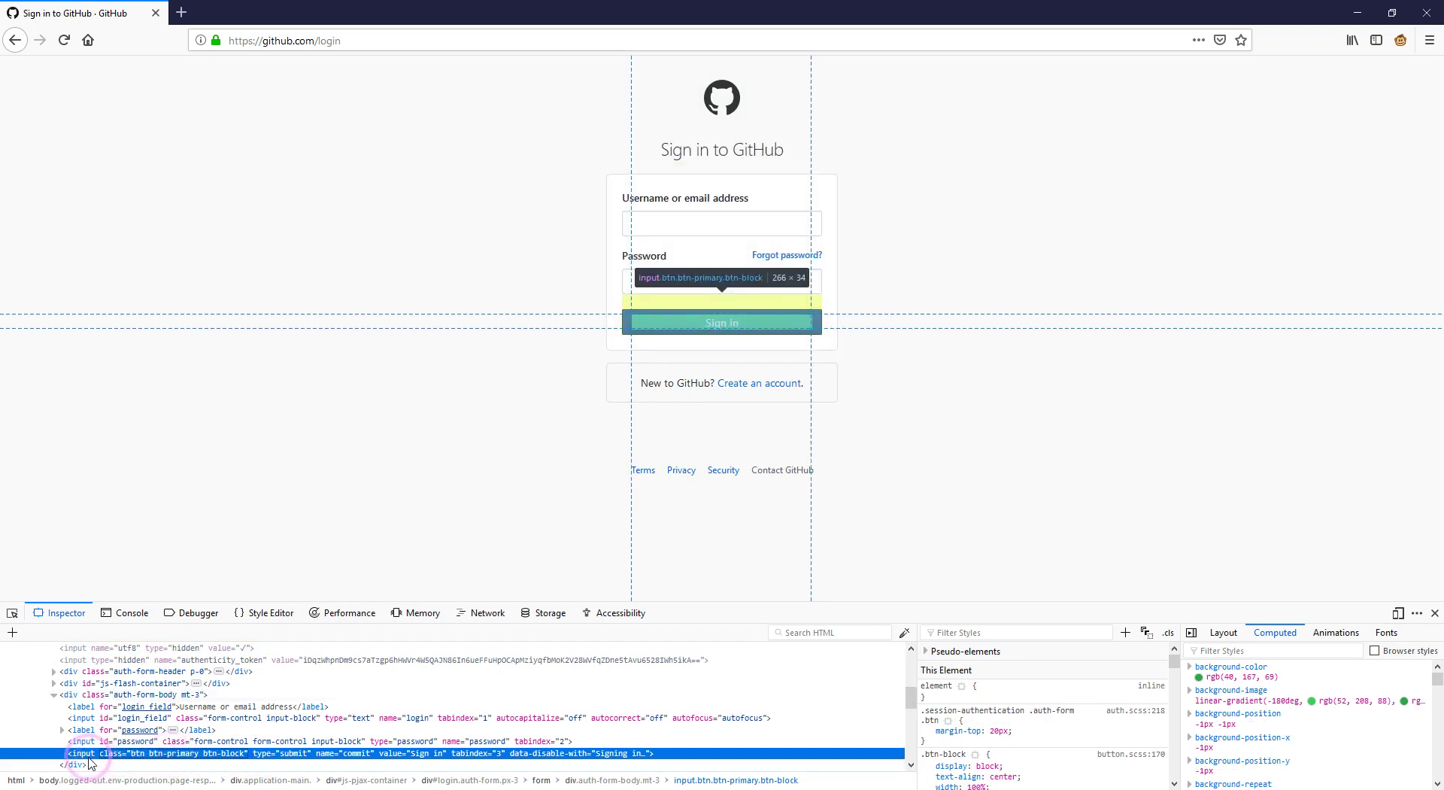
key("alt+Tab")
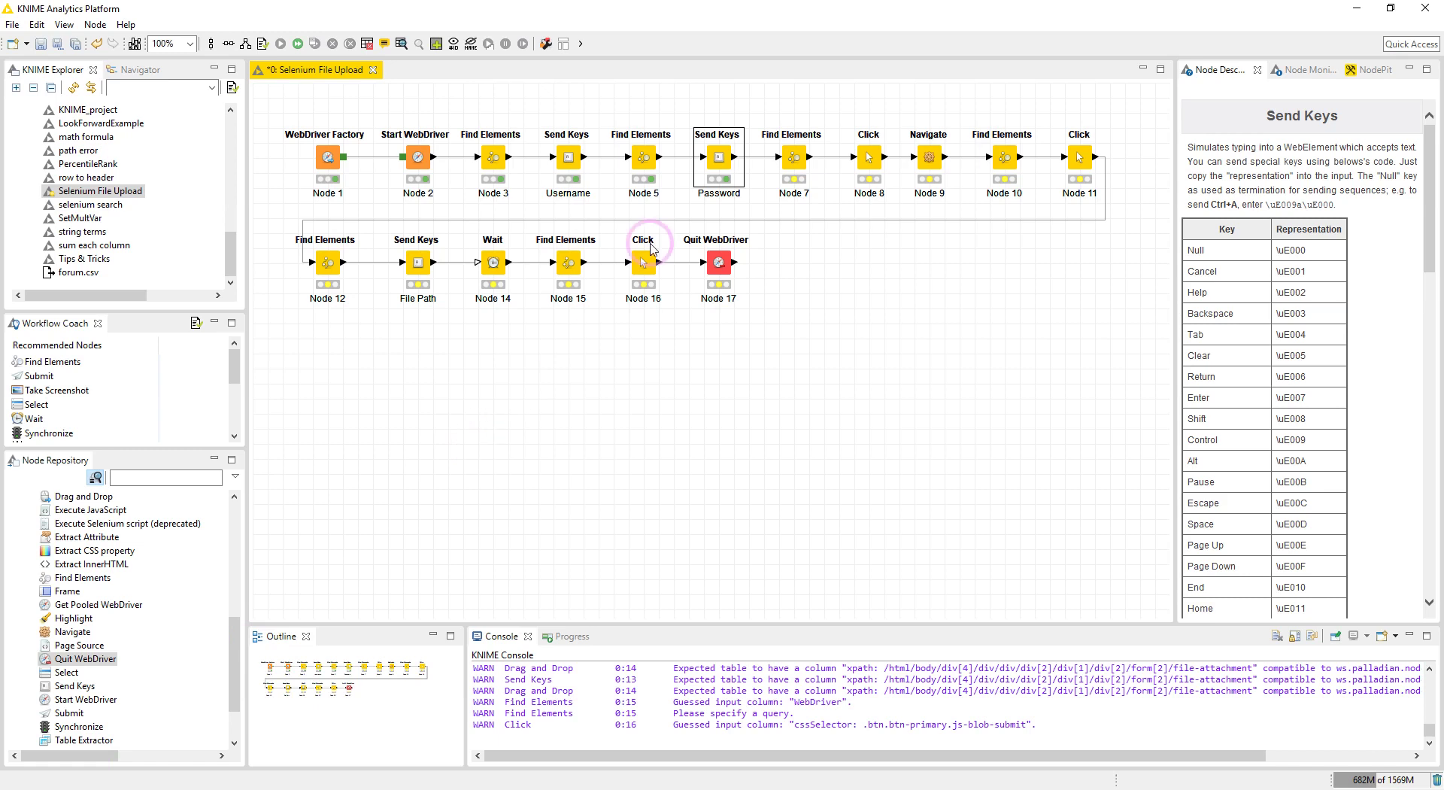
- Set Node 7 to find elements by Name 'commit', matching 1 element, and confirm
double_click(796, 156)
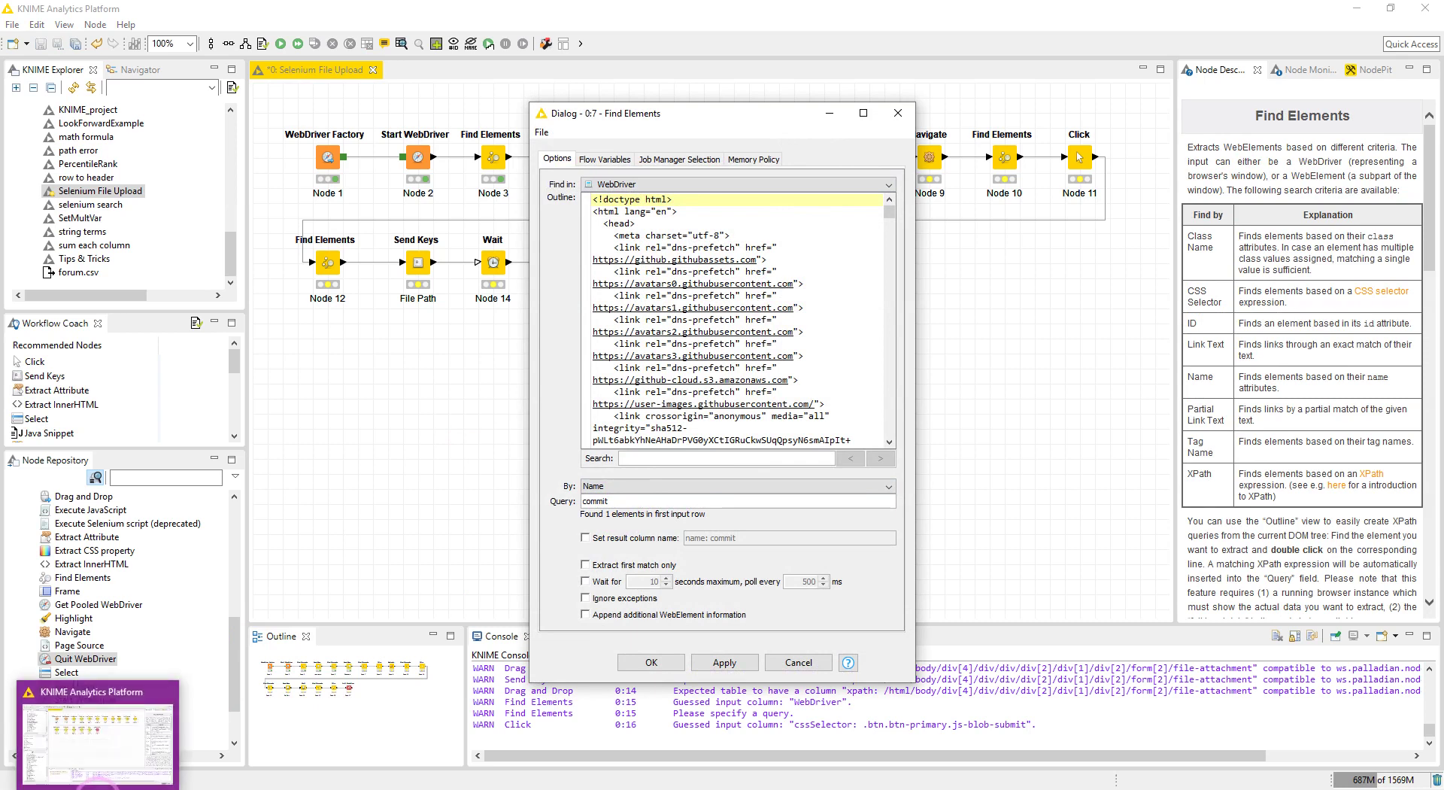
mouse_move(79, 786)
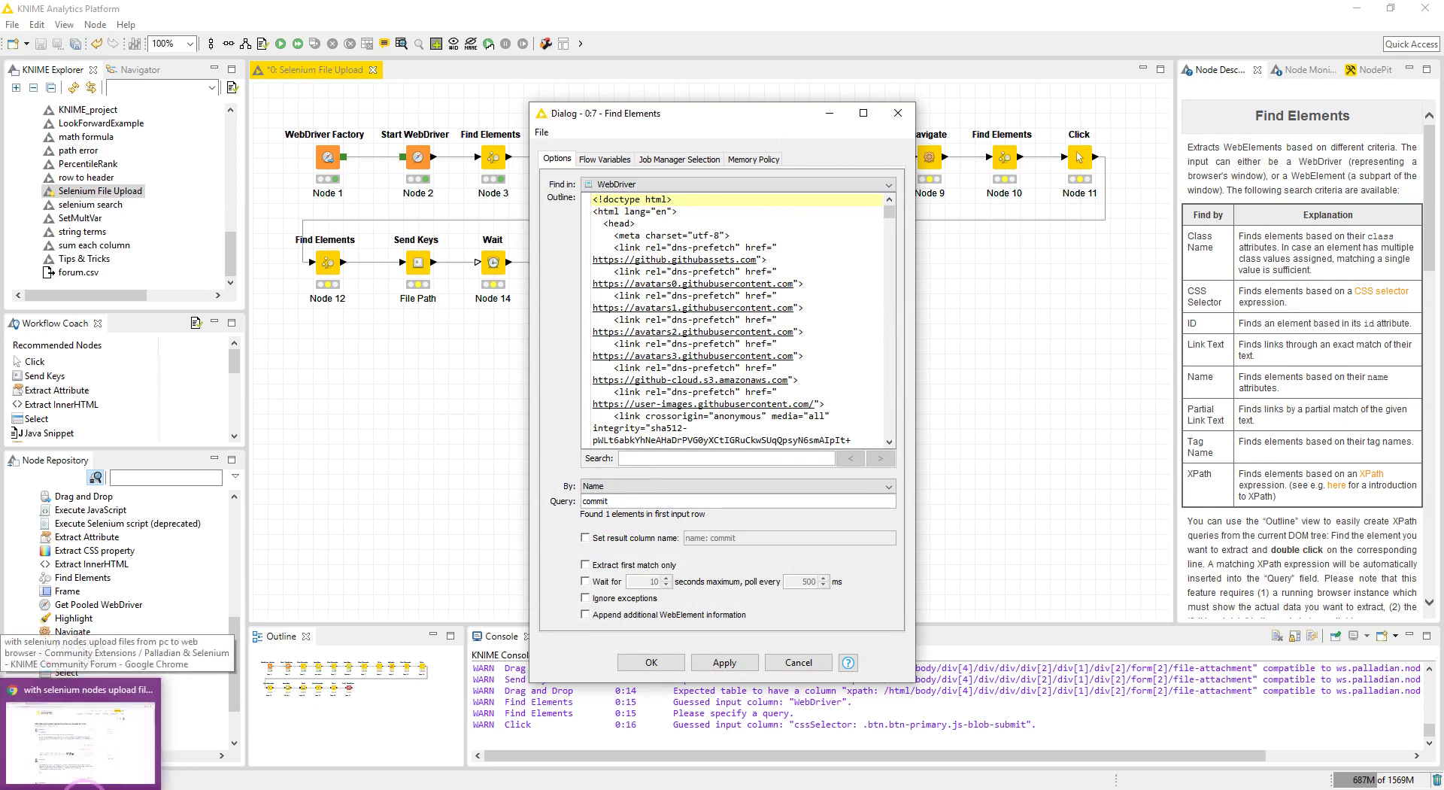
left_click(113, 786)
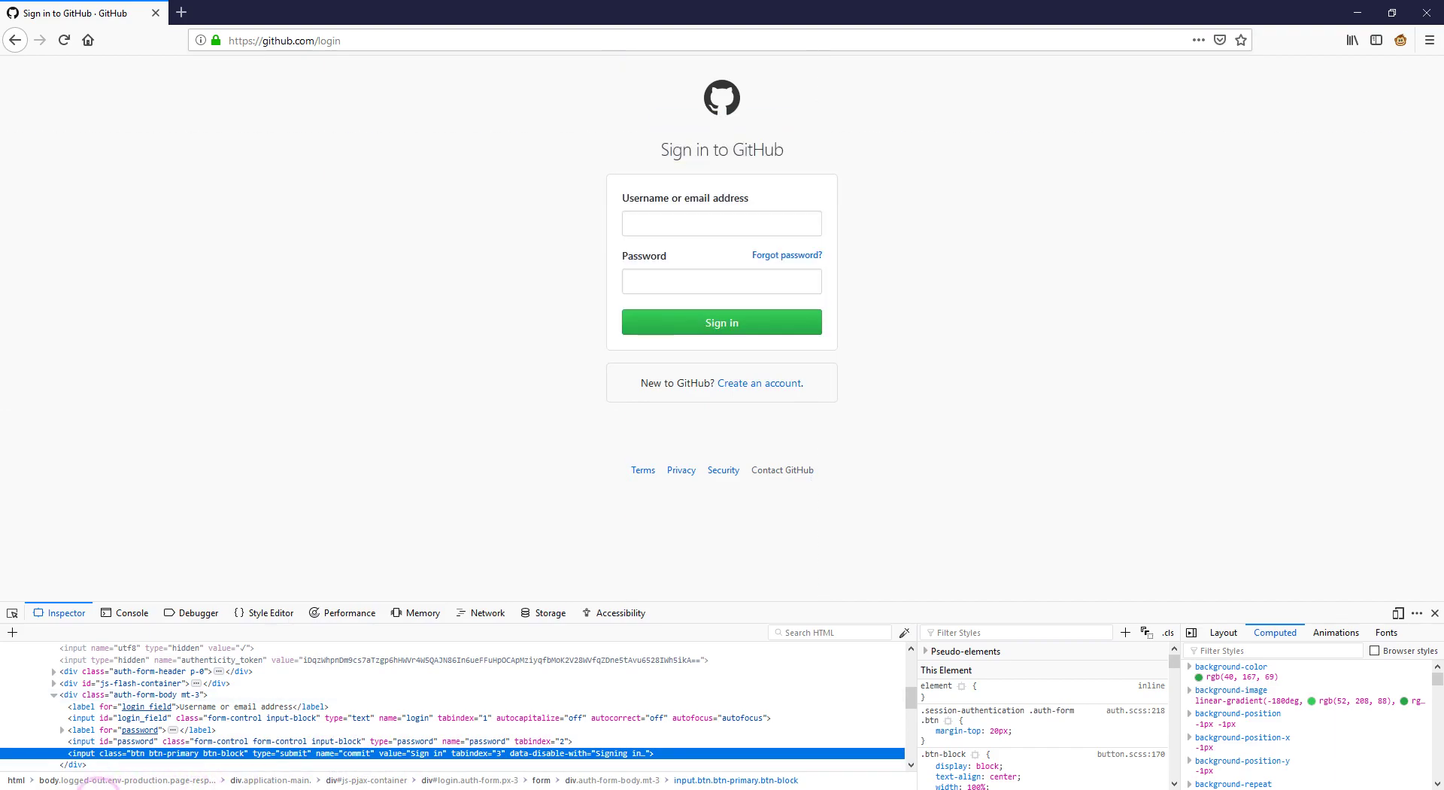
key("alt+Tab")
left_click(628, 486)
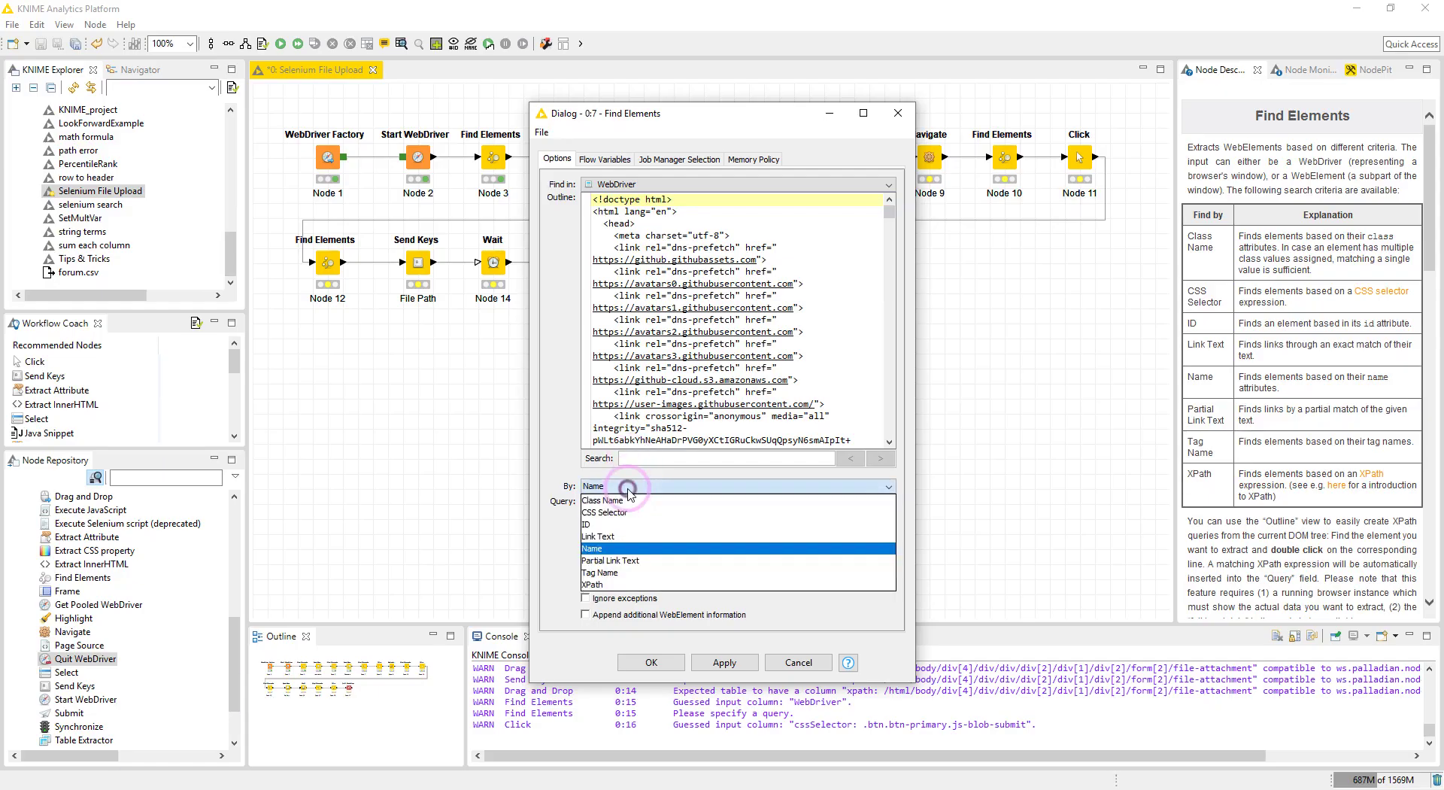
left_click(613, 550)
left_click(665, 656)
- Execute Node 7 and the Click Node 8 to submit the GitHub login
right_click(787, 156)
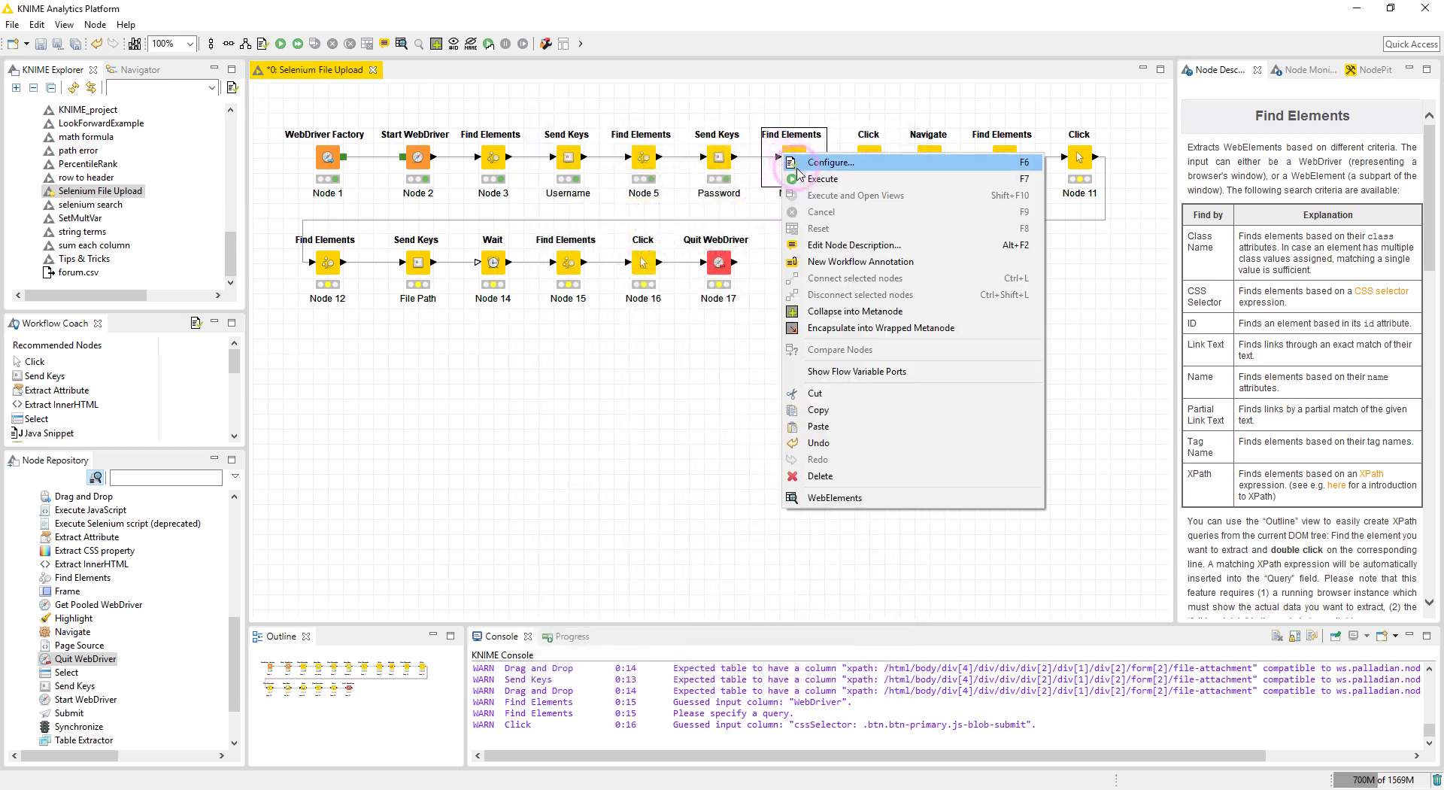
left_click(870, 157)
right_click(871, 156)
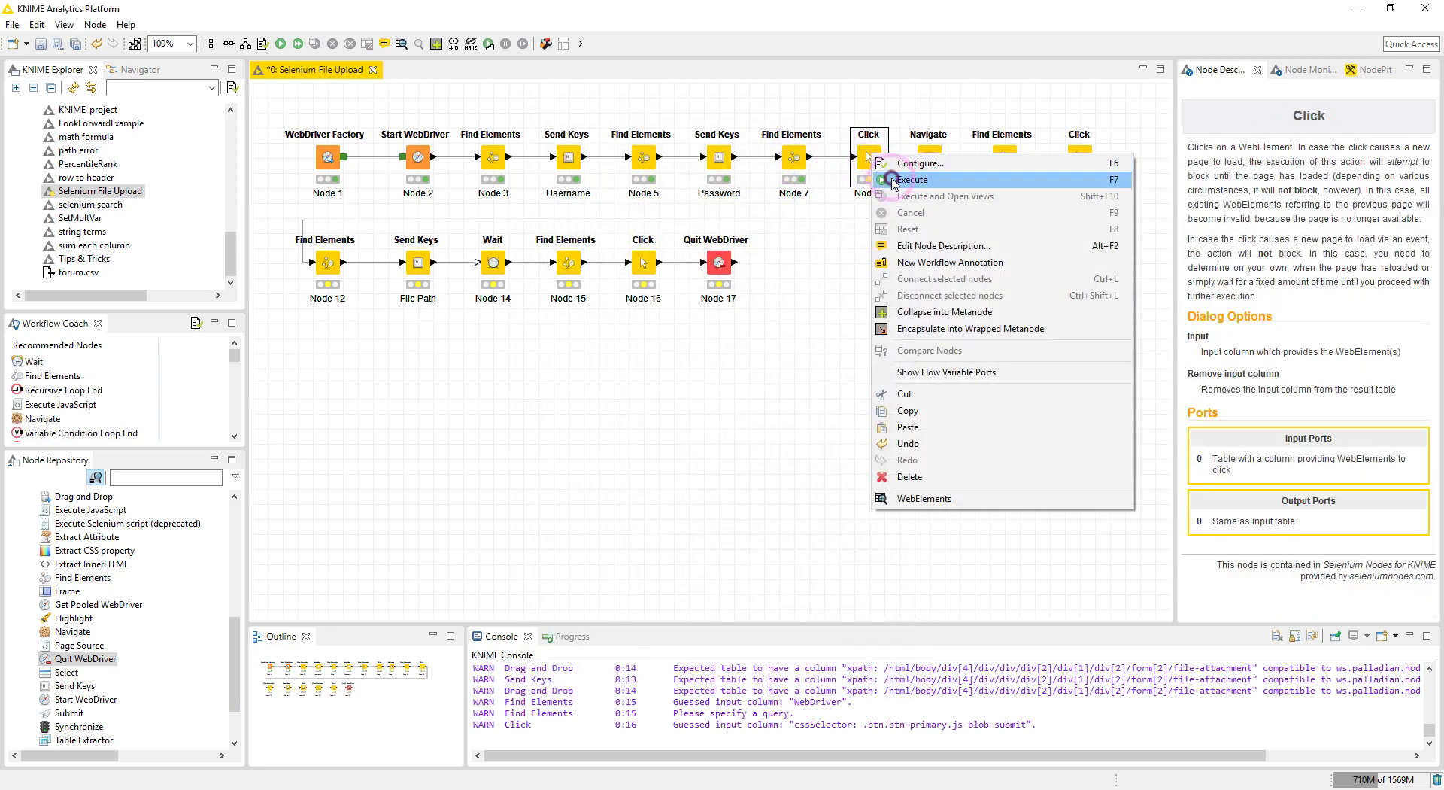
left_click(910, 180)
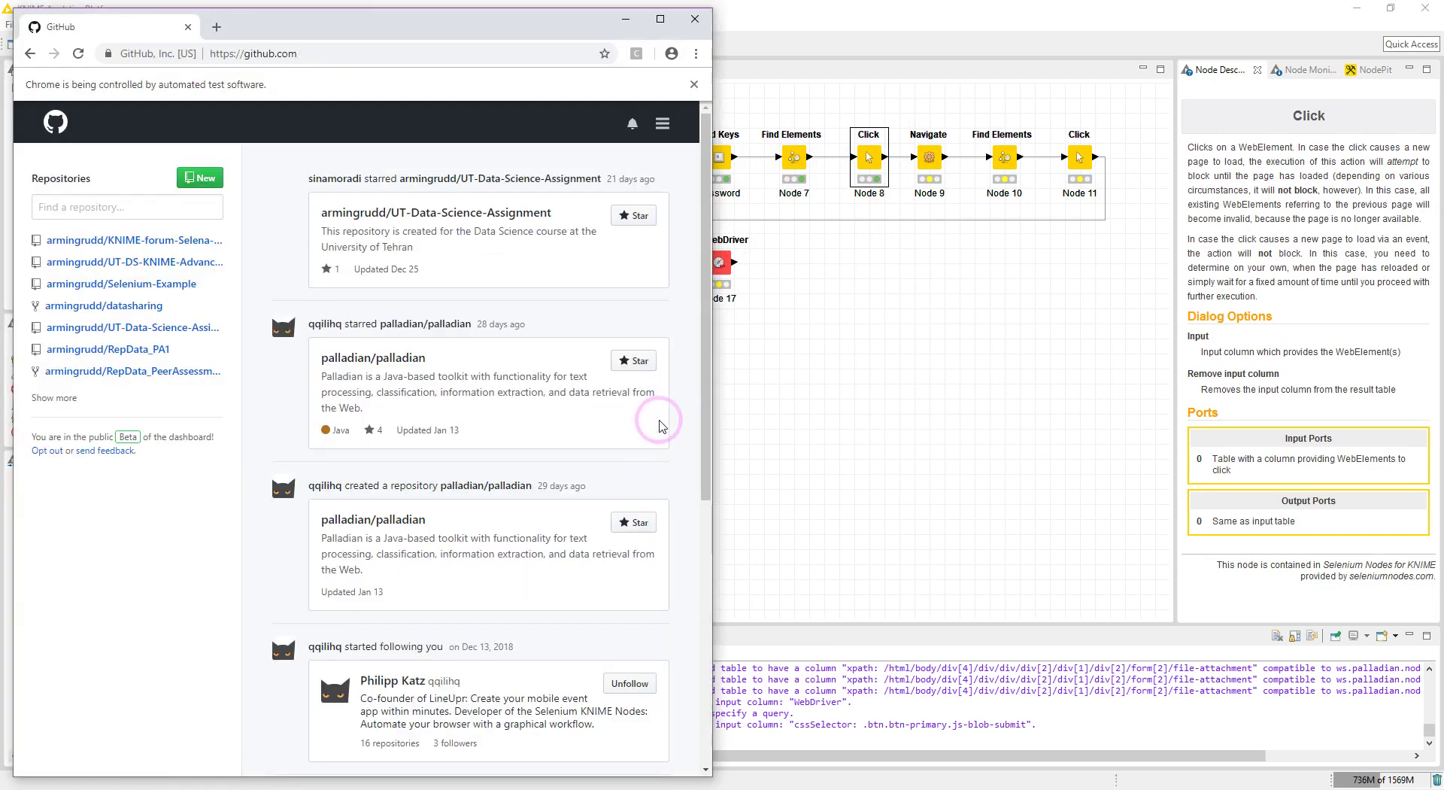
left_click(854, 337)
left_click(921, 284)
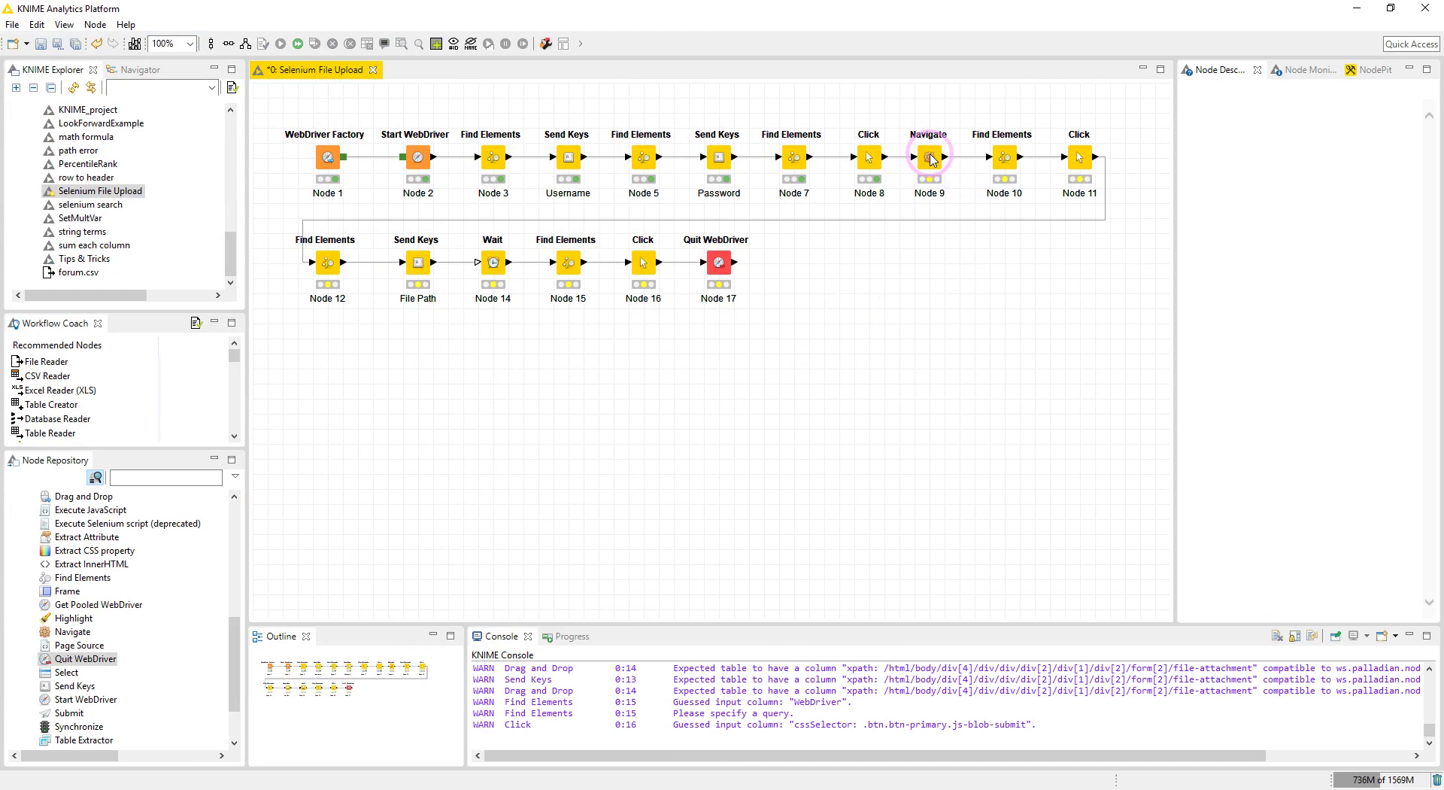
- Check Navigate Node 9's Selenium-Example repository URL and execute the node
left_click(929, 157)
double_click(930, 158)
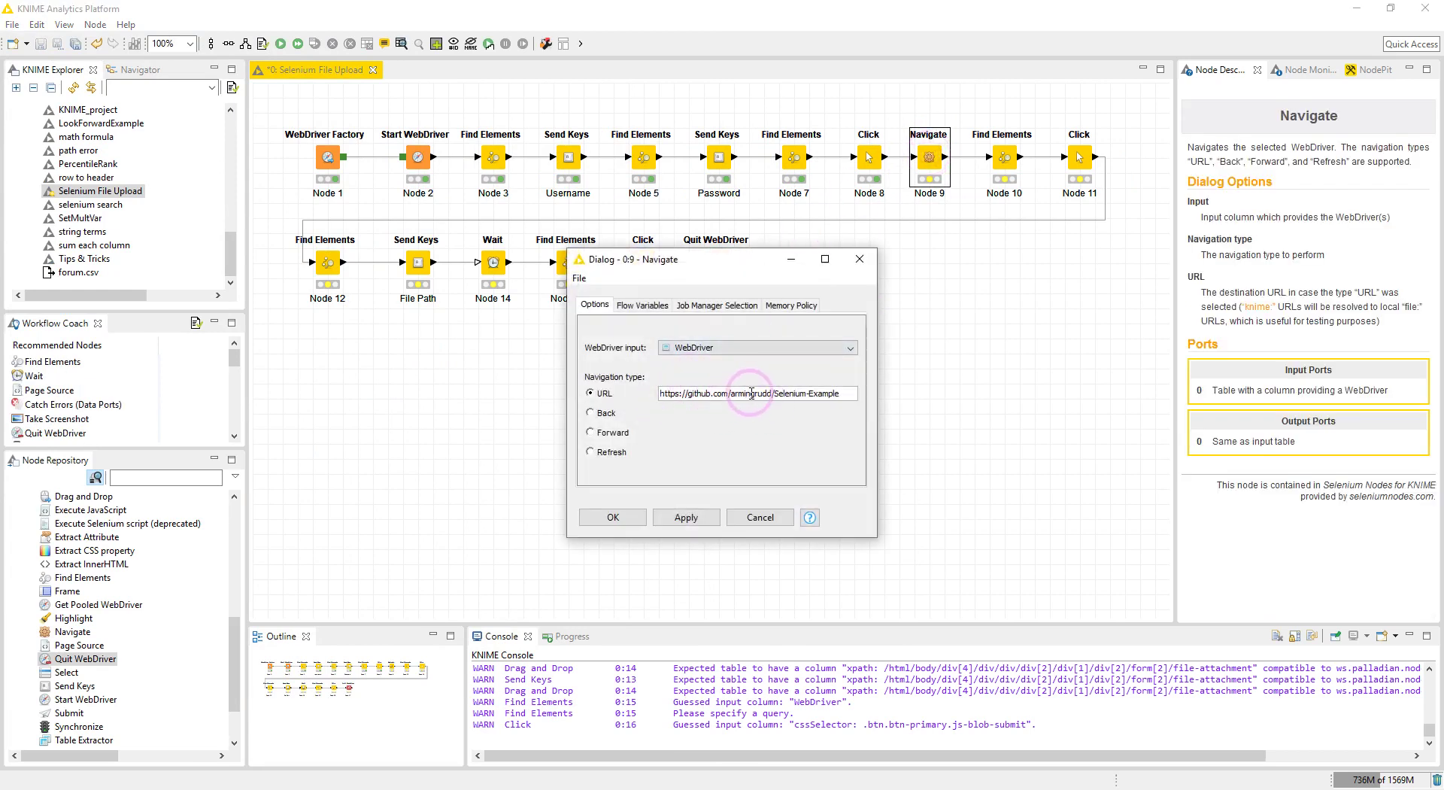
left_click(614, 517)
right_click(929, 162)
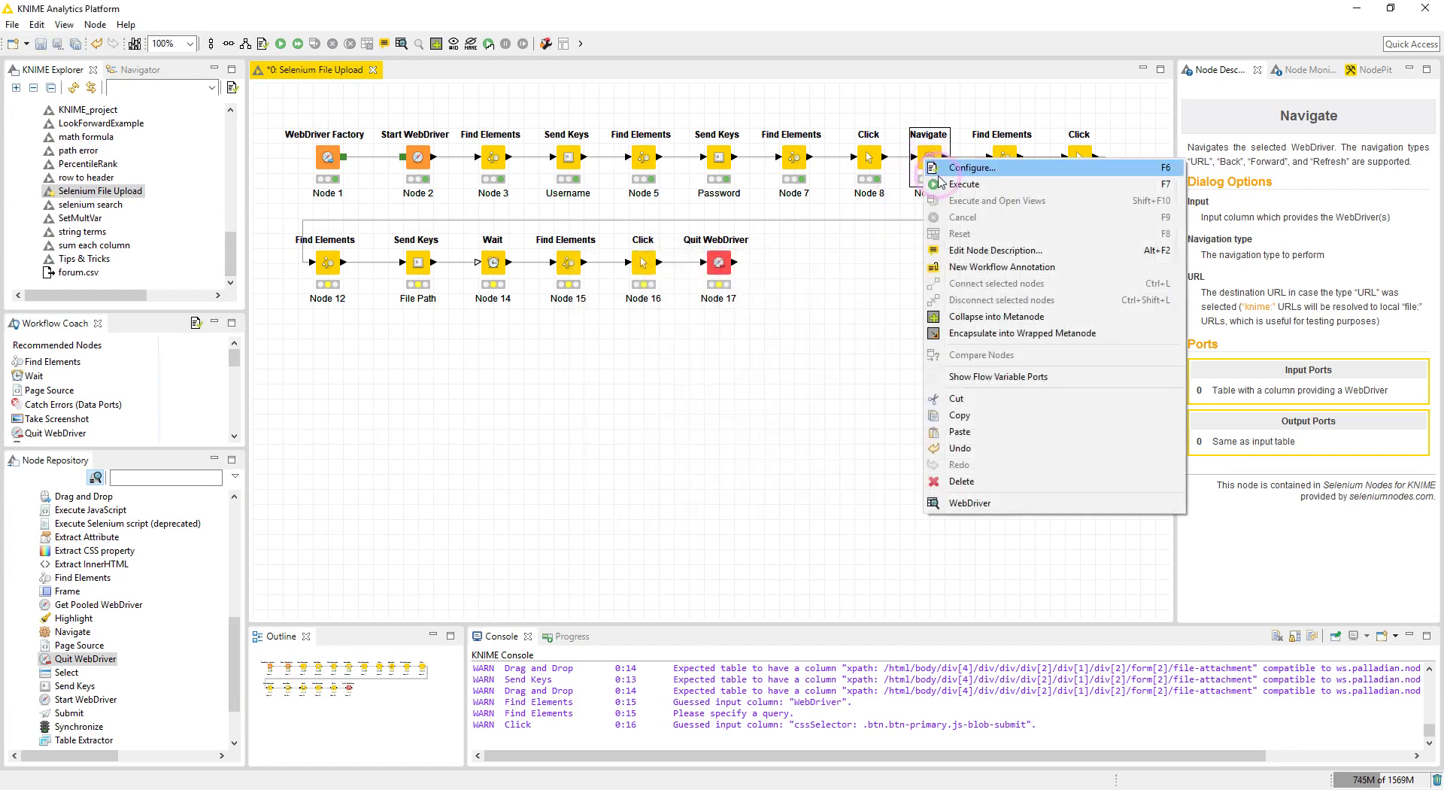
left_click(950, 183)
left_click(160, 787)
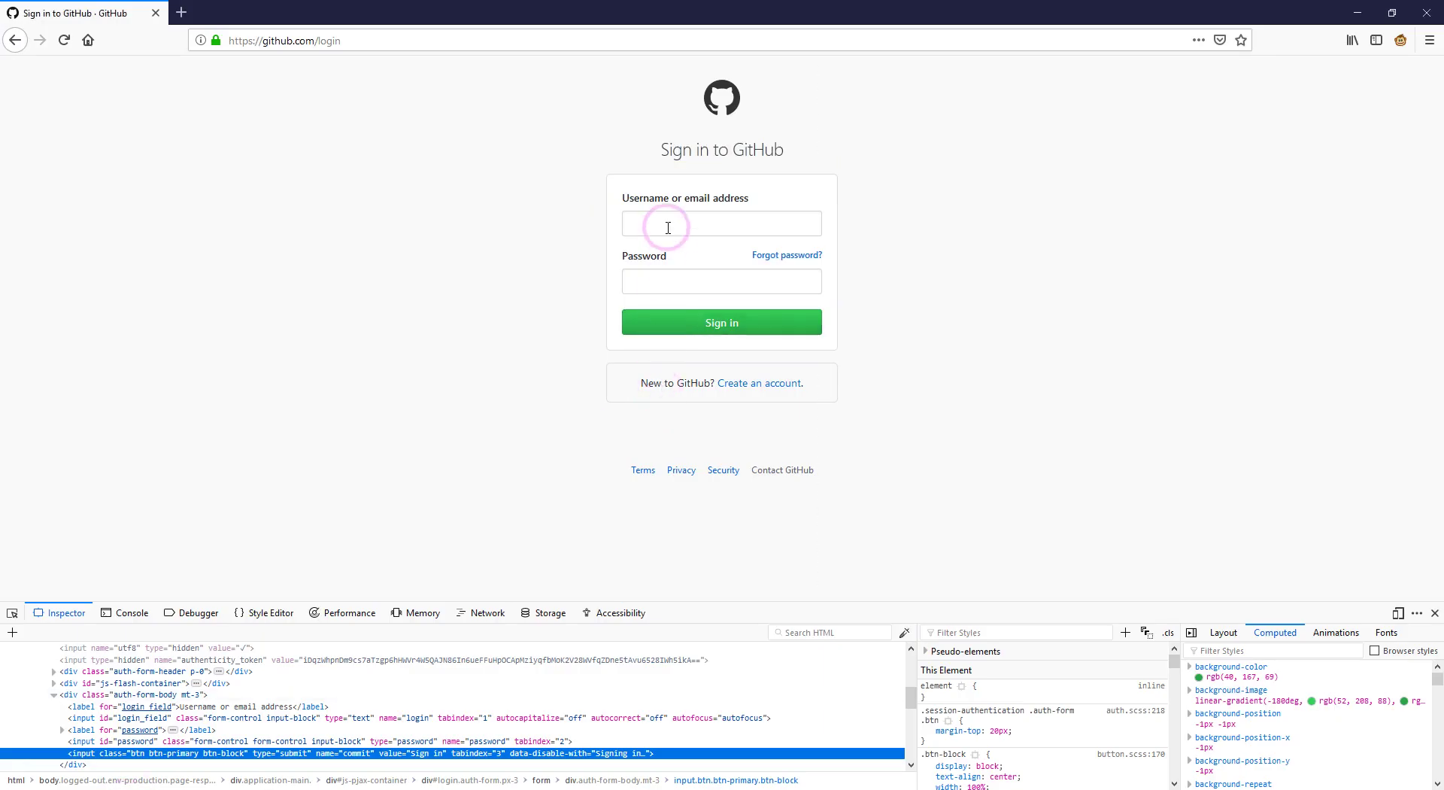
- Sign in to GitHub with the saved username and password, declining to save the login
left_click(668, 227)
left_click(658, 243)
left_click(664, 276)
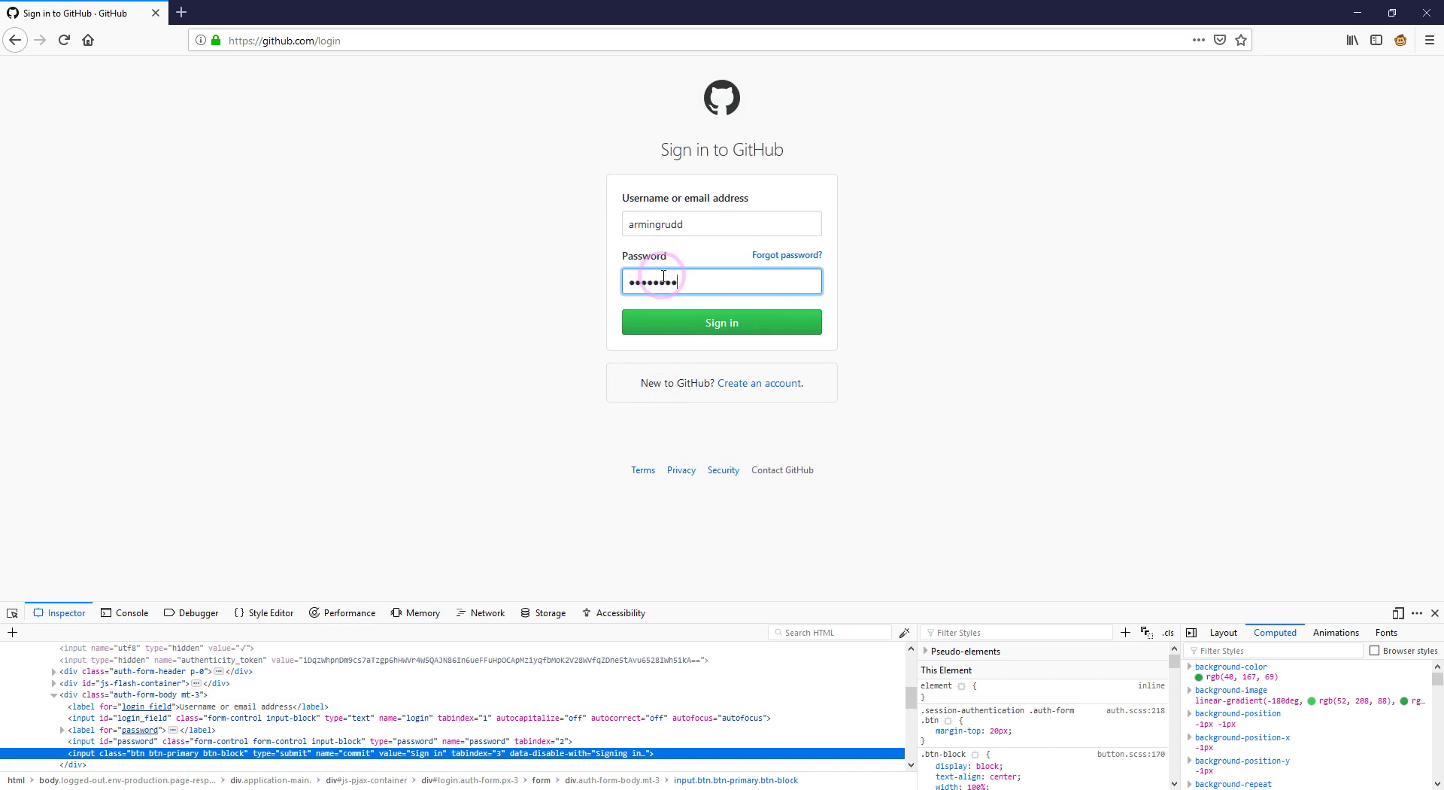
left_click(669, 316)
left_click(387, 176)
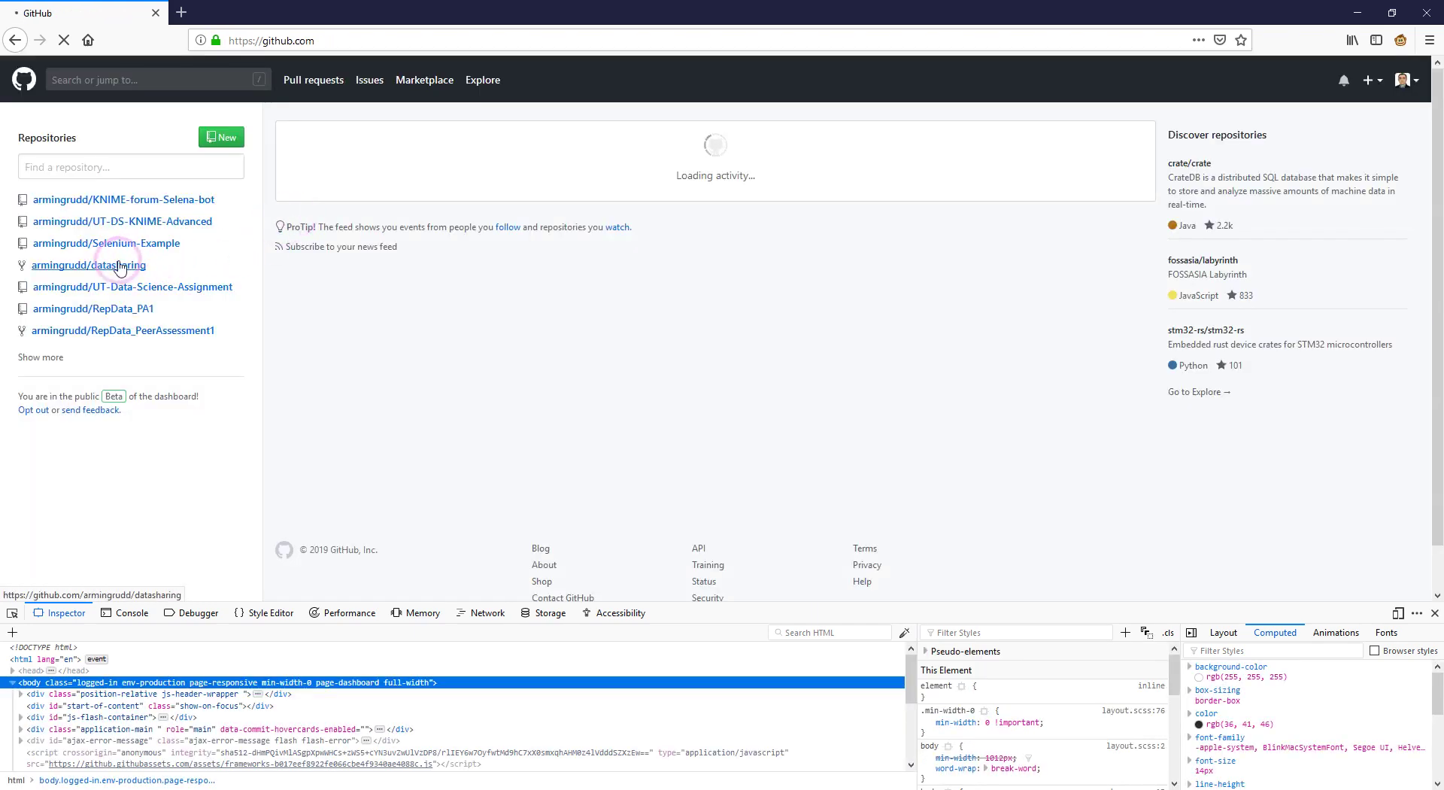
- Open Selenium-Example and inspect the Upload files link's markup pointing to upload/master
left_click(121, 243)
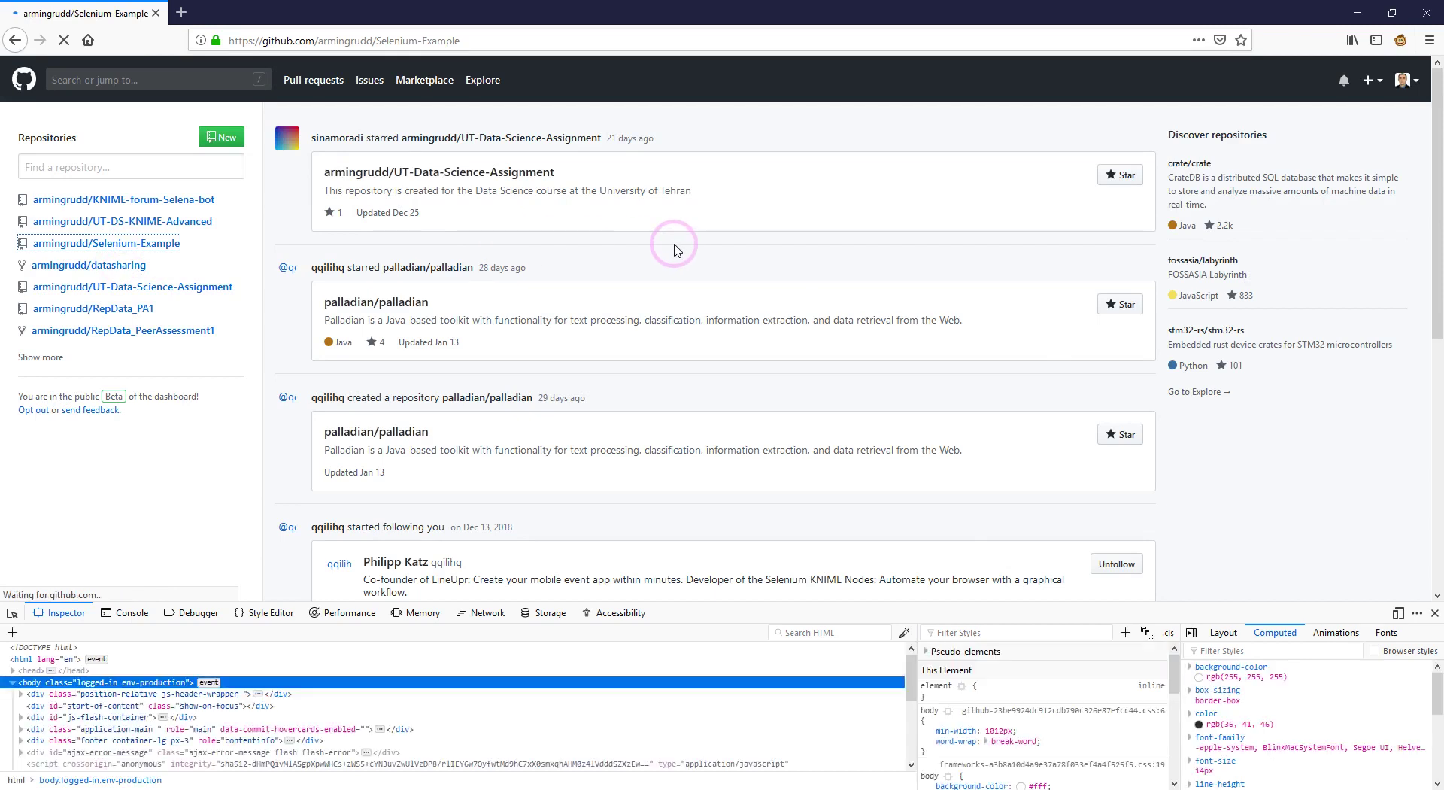
right_click(909, 302)
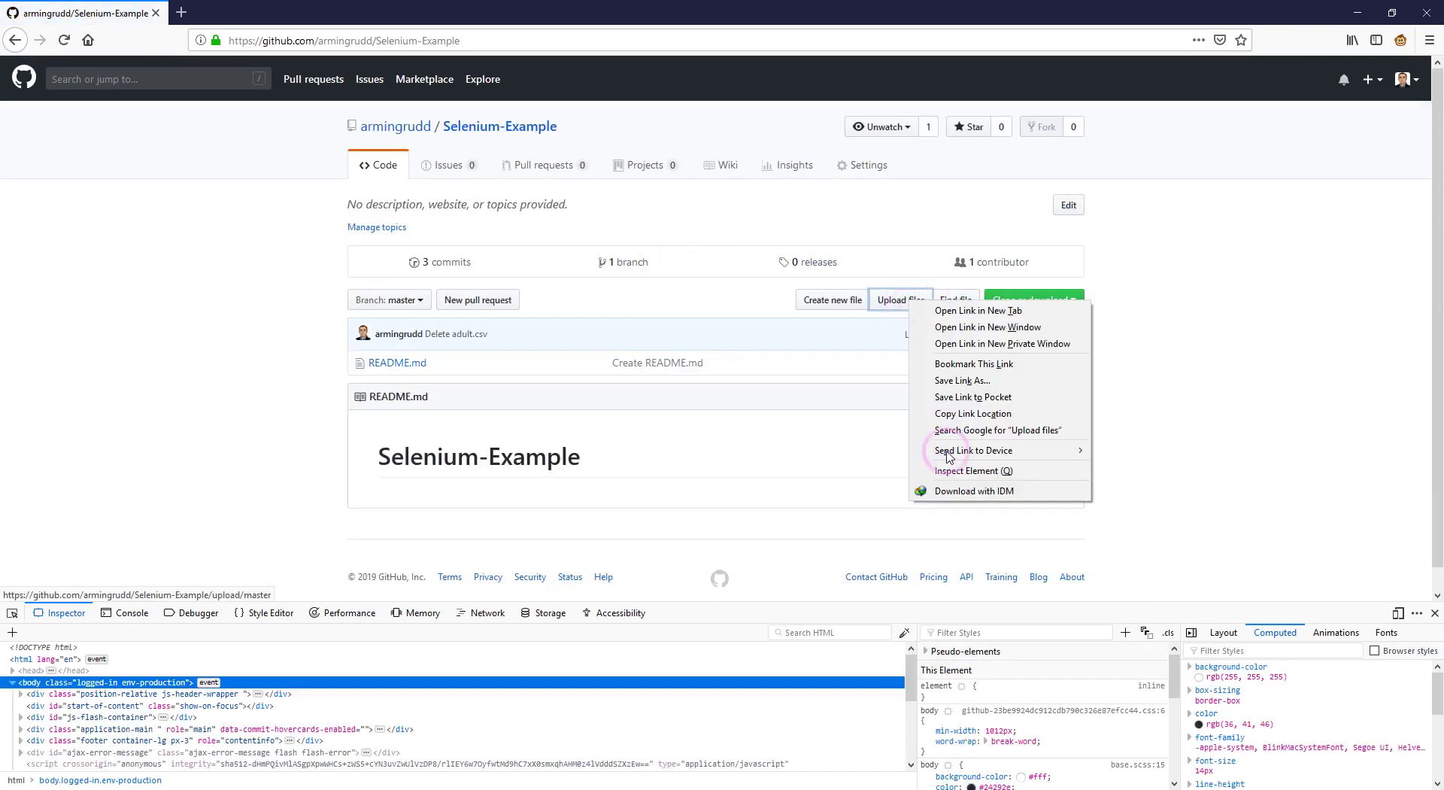
left_click(950, 468)
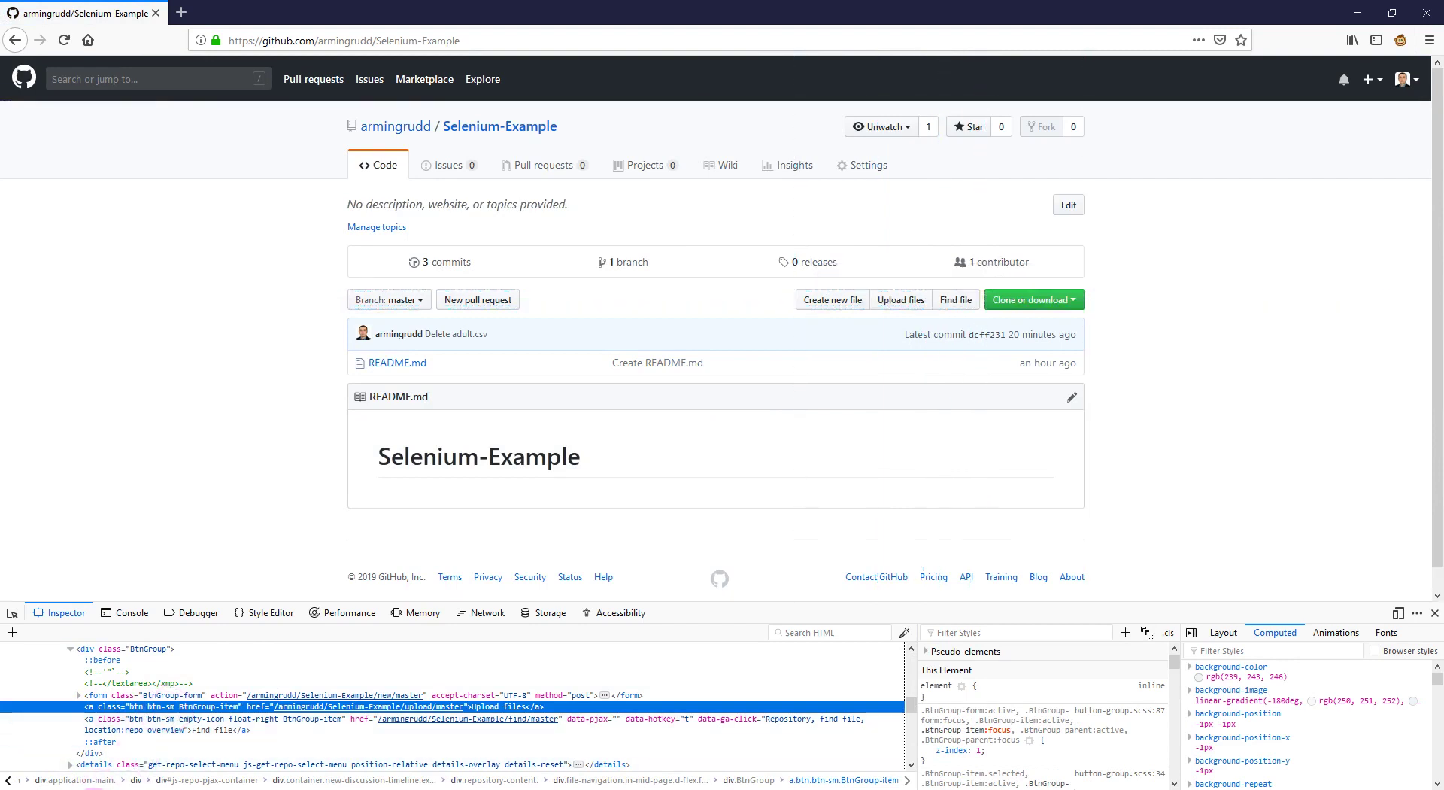
key("alt+Tab")
- Point Node 10's Find Elements at XPath /html/body/div[4]/div/div/div[2]/div[1]/div[3]/a[1] and execute it
double_click(1004, 156)
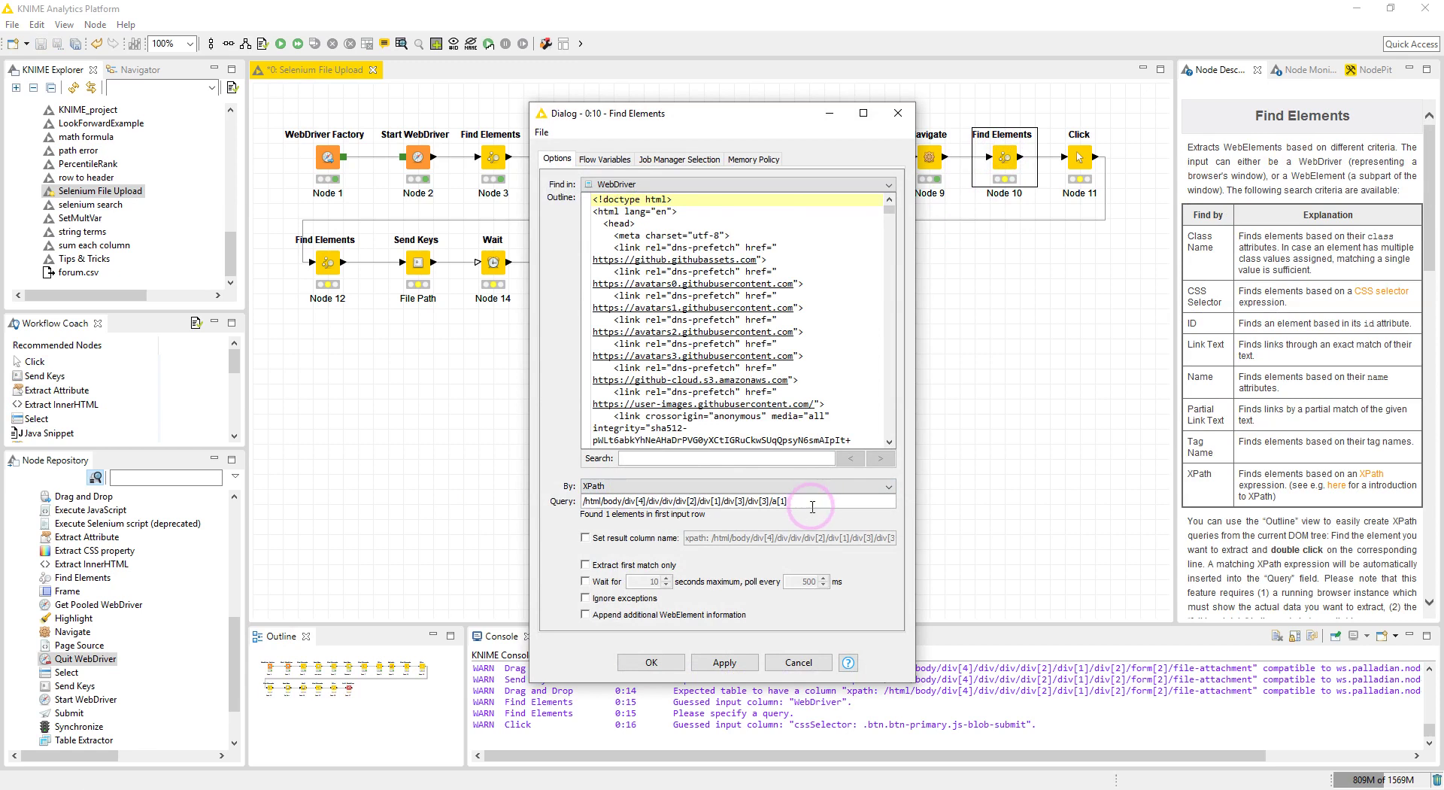
left_click(652, 662)
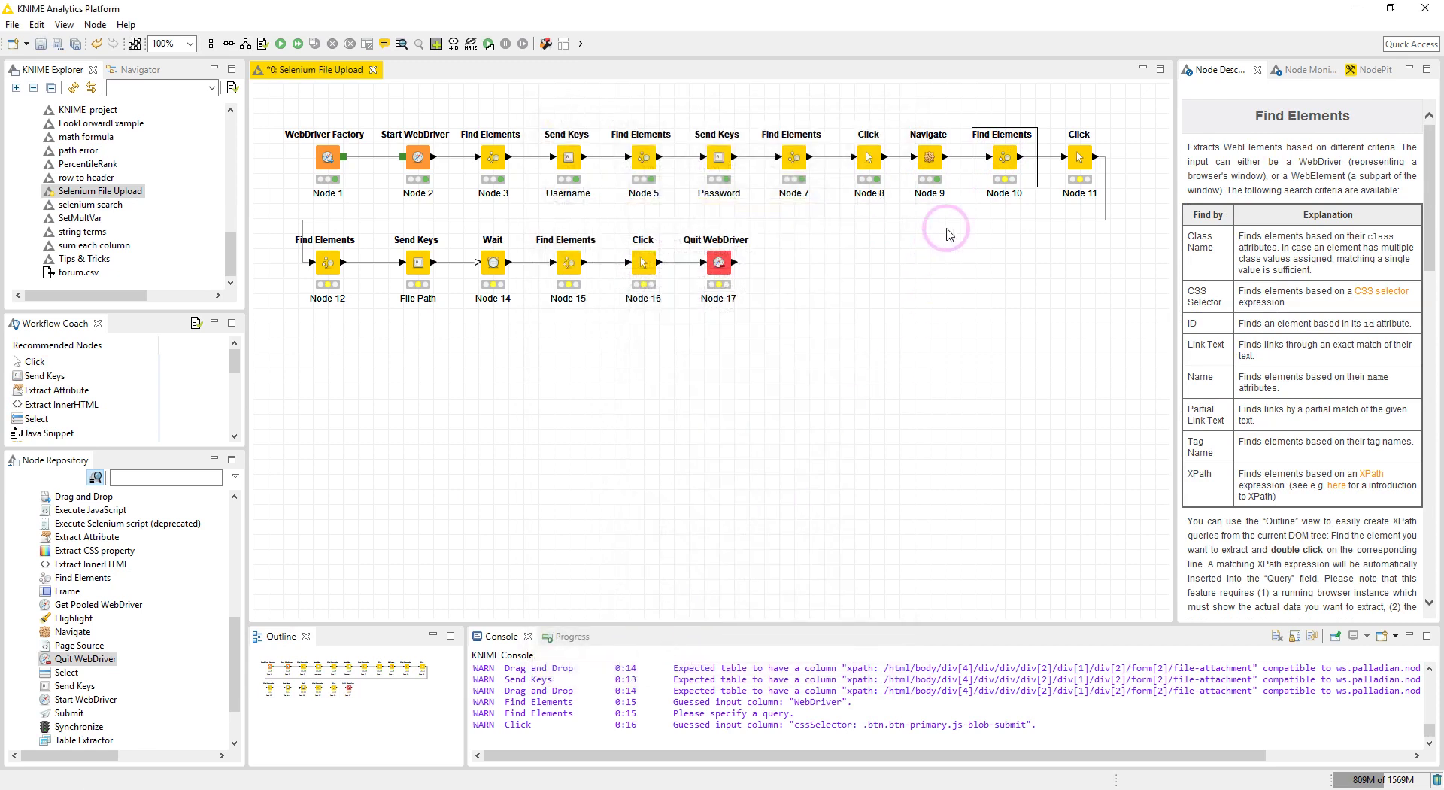
right_click(1005, 162)
left_click(1044, 184)
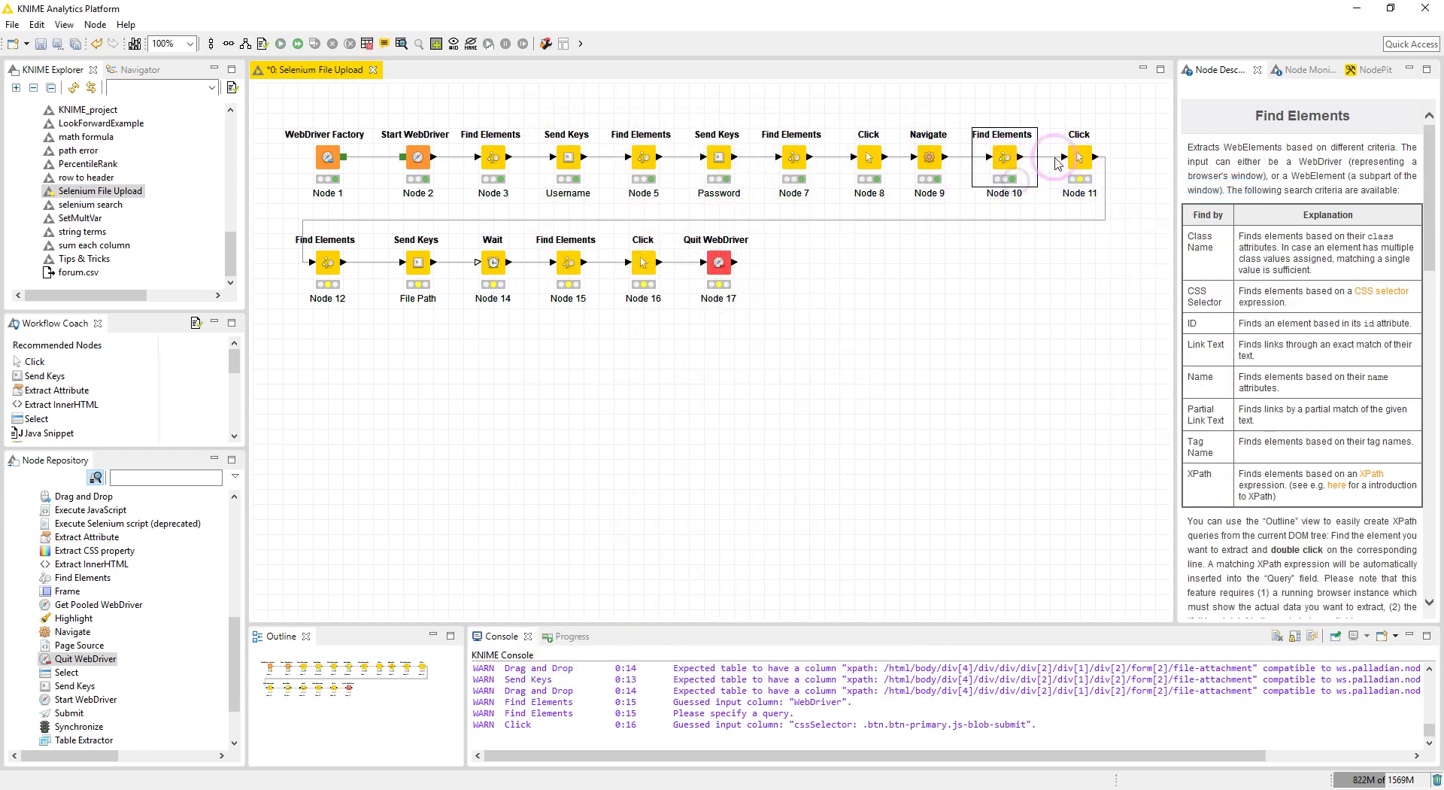
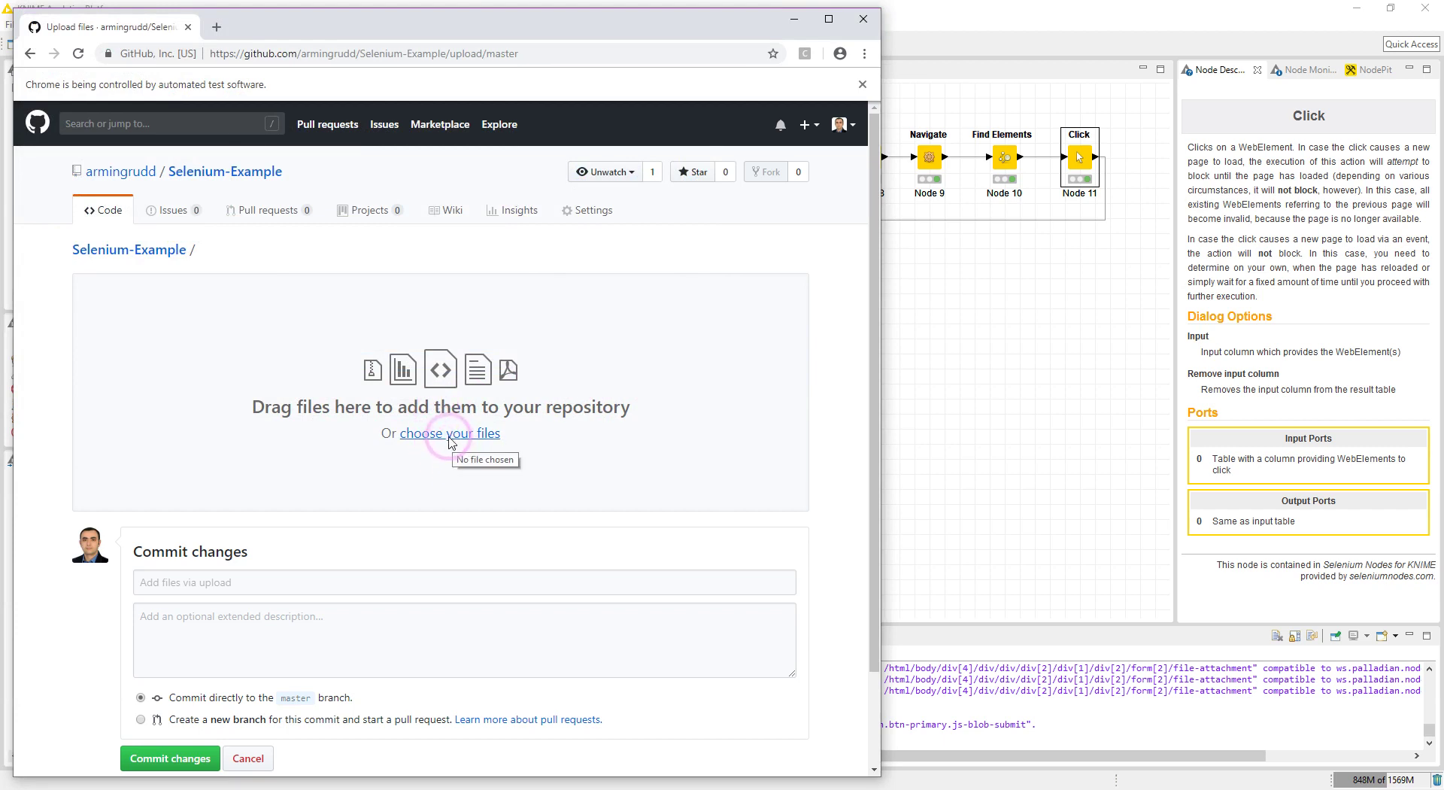
- Inspect the 'choose your files' link's markup in Chrome, then close DevTools and switch to Firefox
right_click(449, 440)
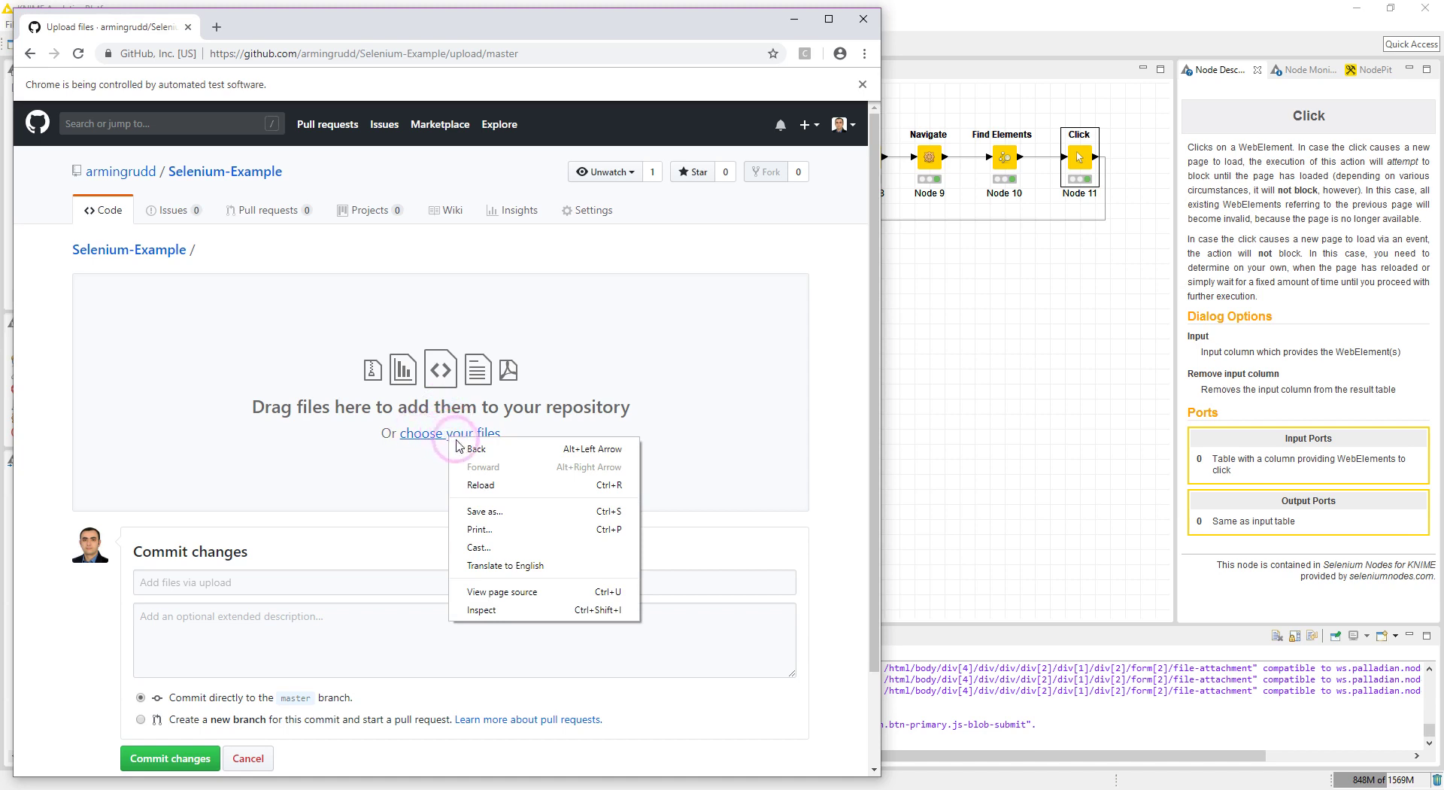
left_click(485, 615)
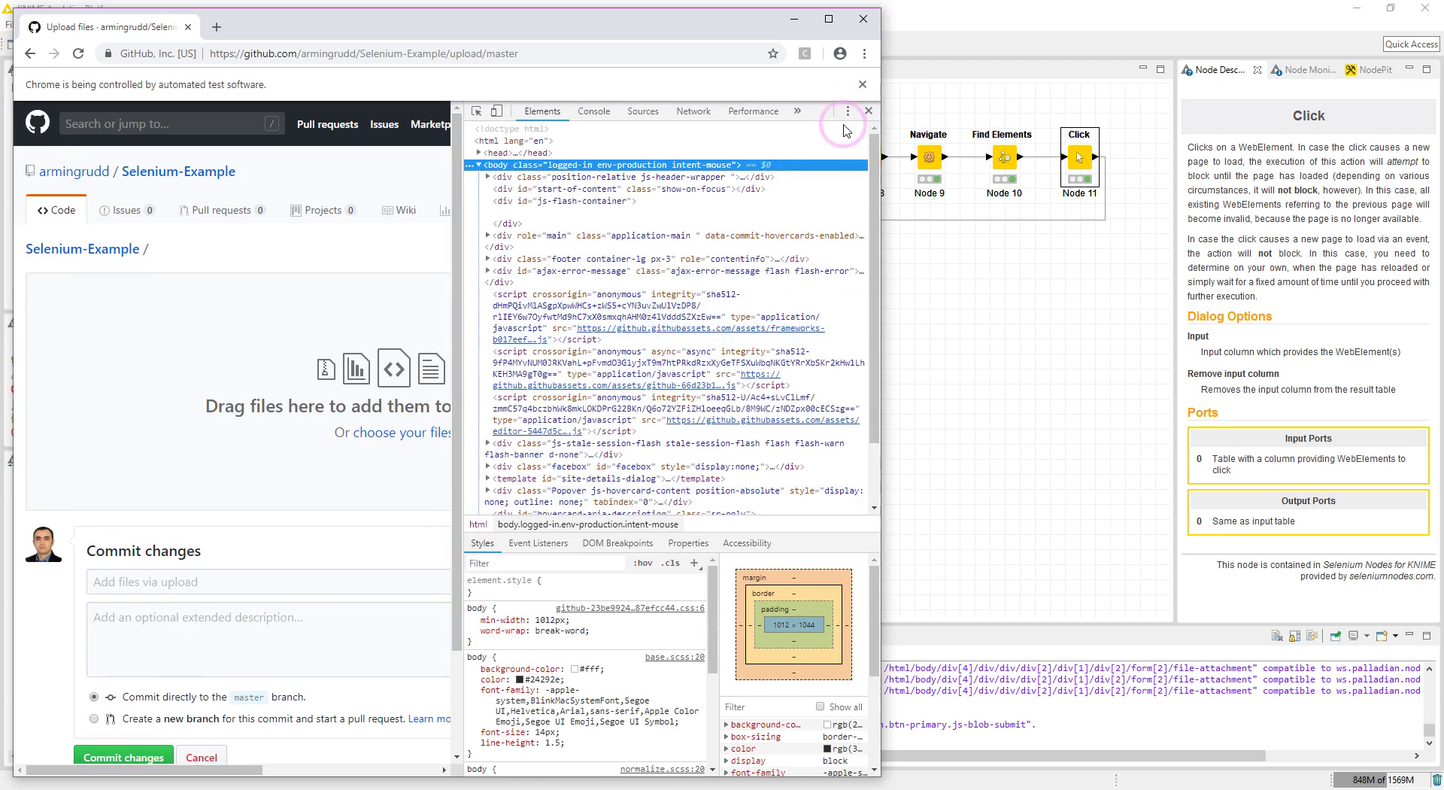
left_click(869, 110)
left_click(264, 598)
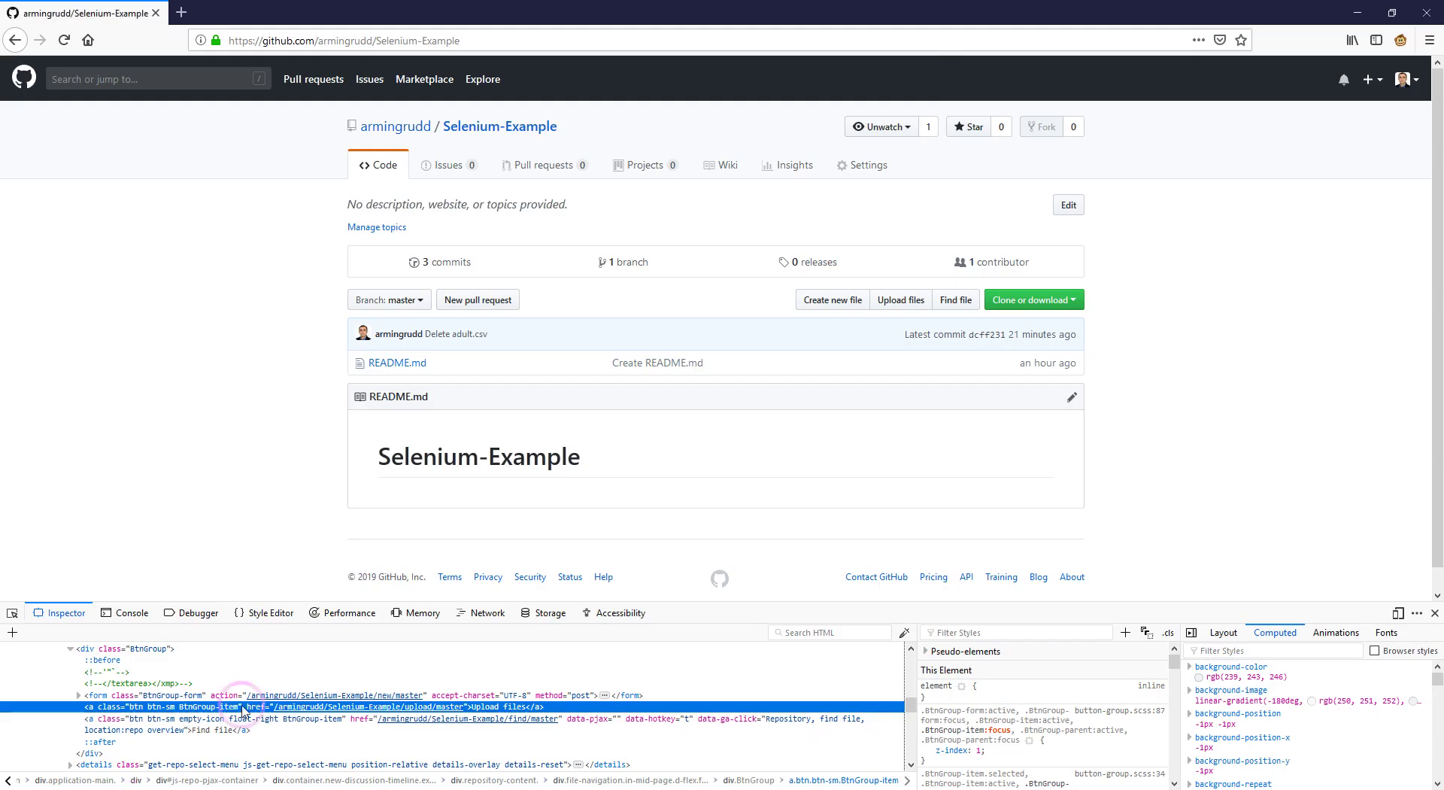
left_click(499, 494)
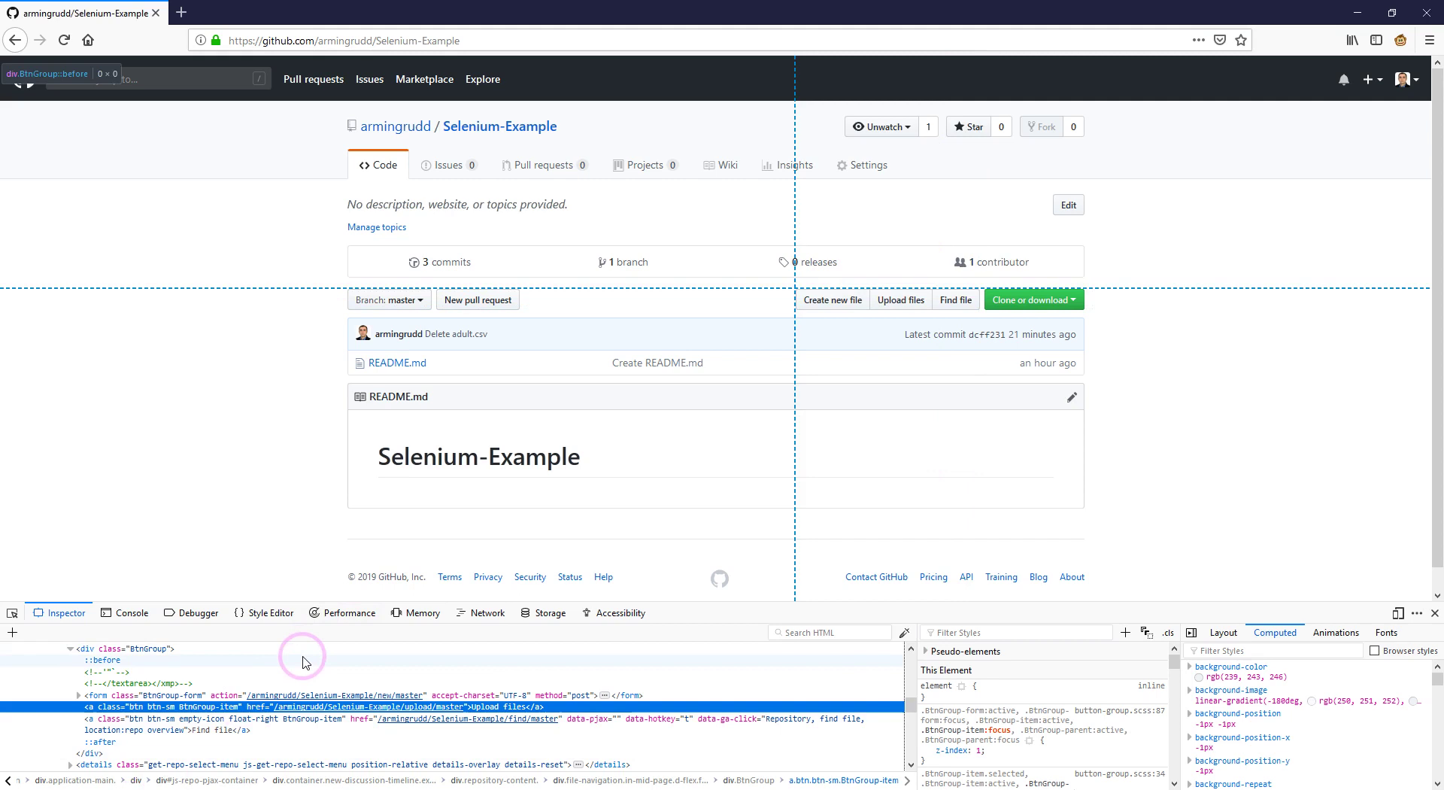
- Open the repository's Upload files page, inspect the file input behind 'choose your files', and return to KNIME
left_click(884, 295)
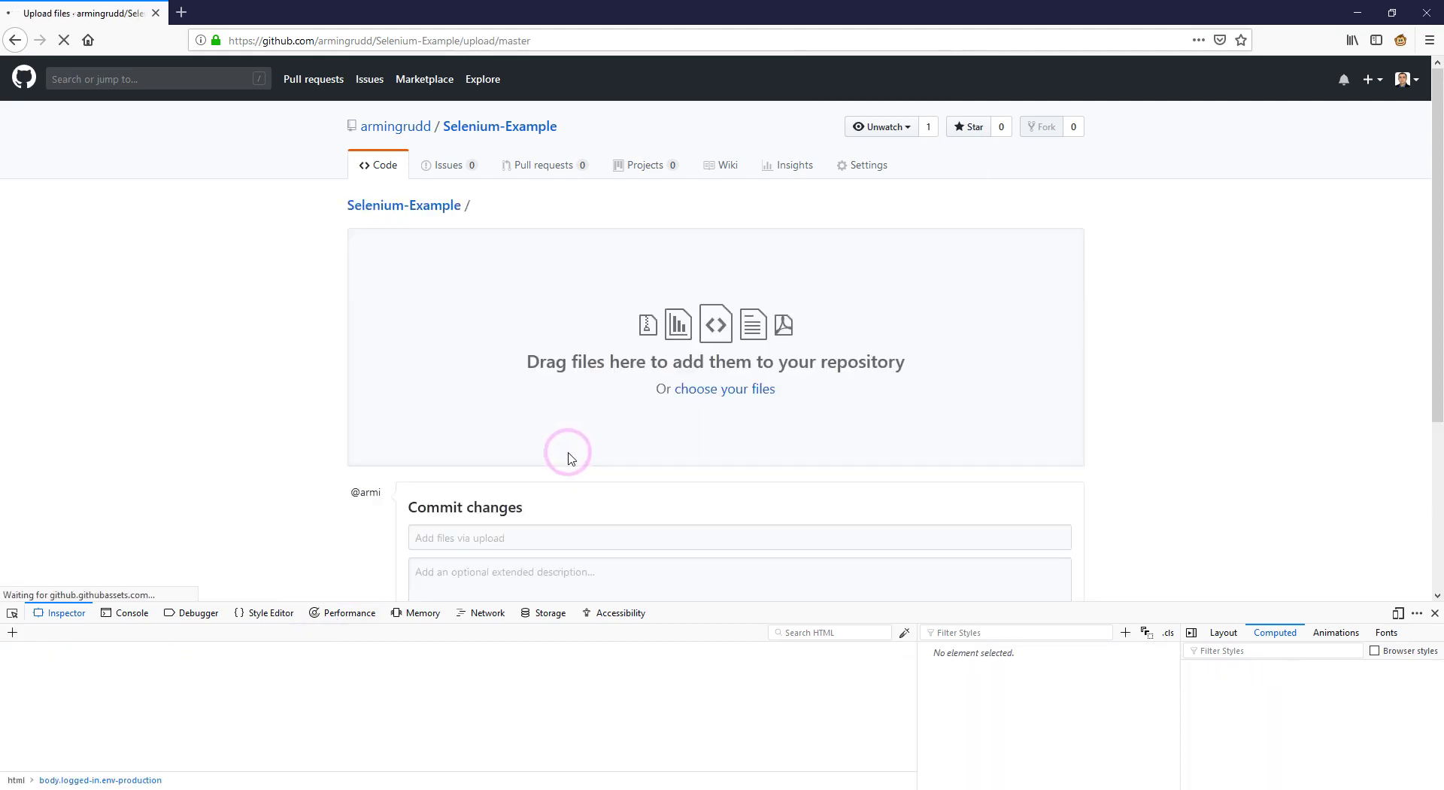
right_click(718, 395)
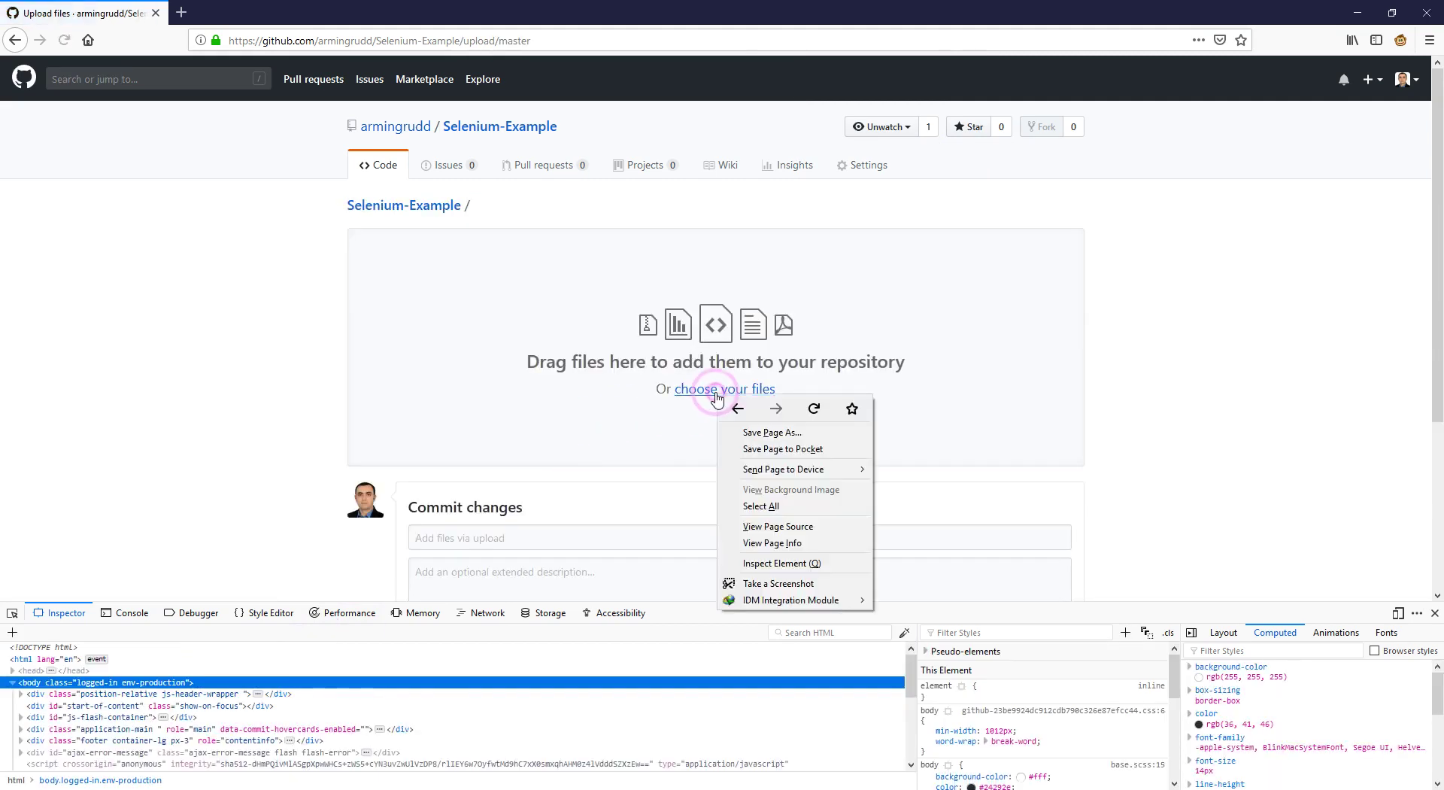
left_click(781, 563)
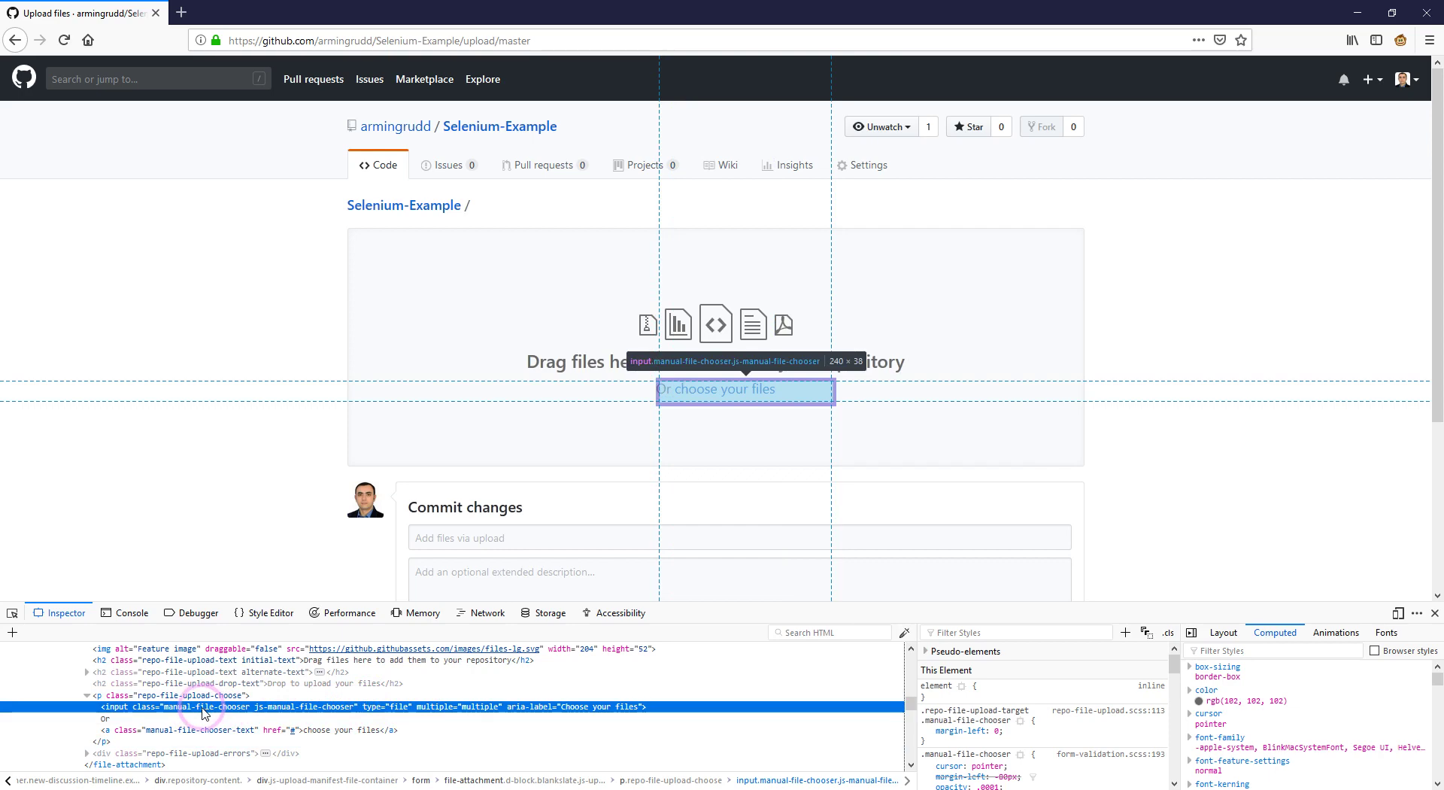
key("alt+Tab")
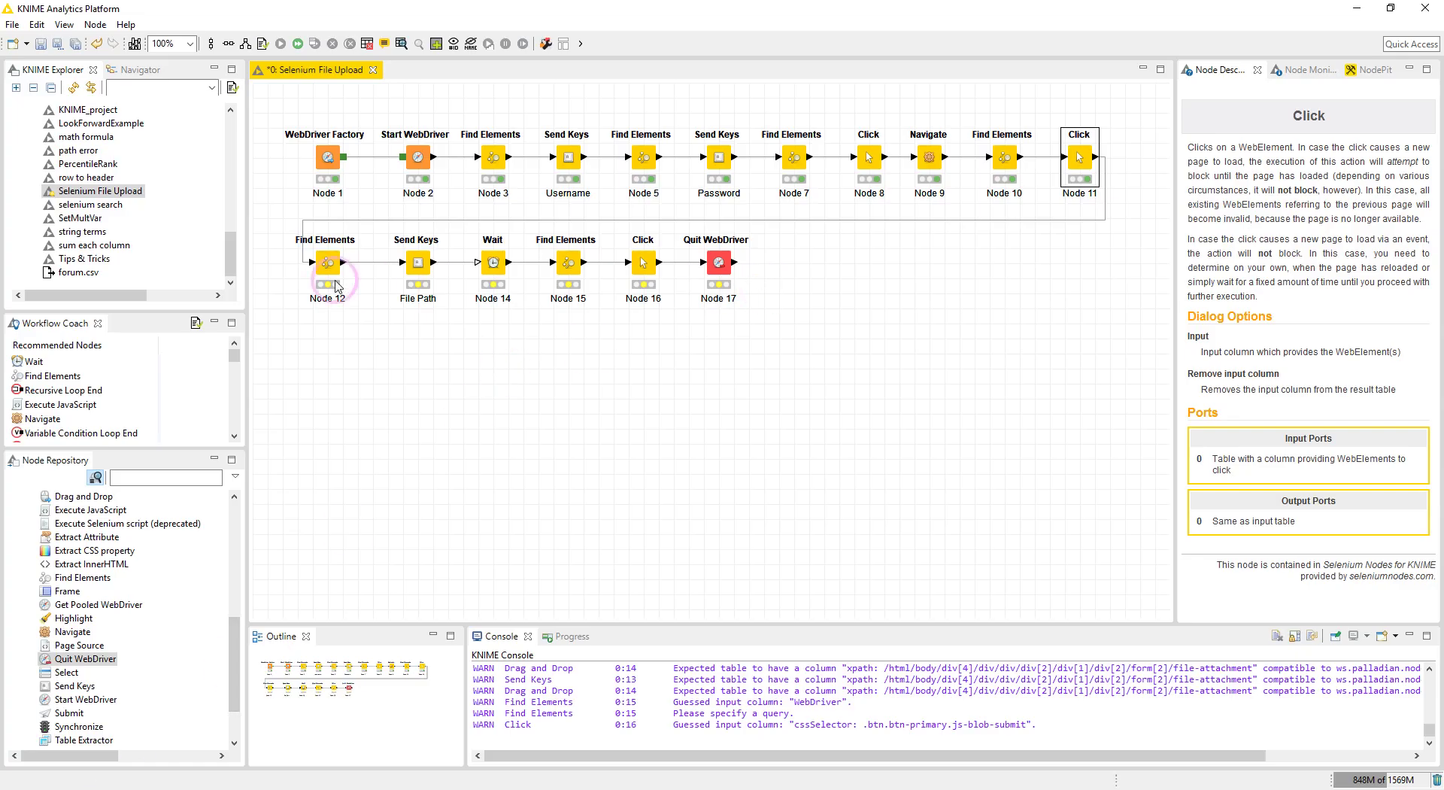
- Open Node 12's Find Elements dialog, then edit the file input's class attribute in Firefox's Inspector
double_click(336, 284)
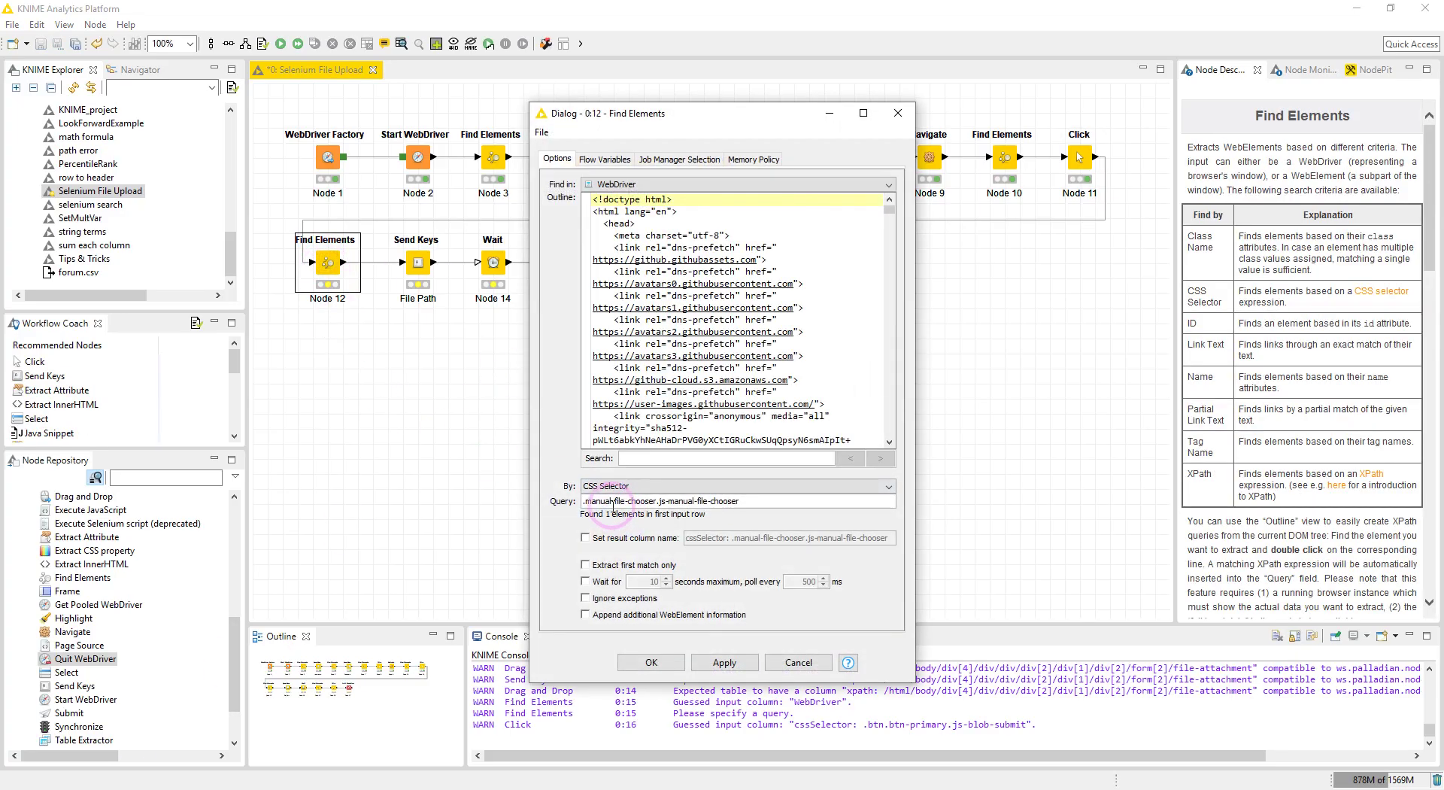
mouse_move(106, 788)
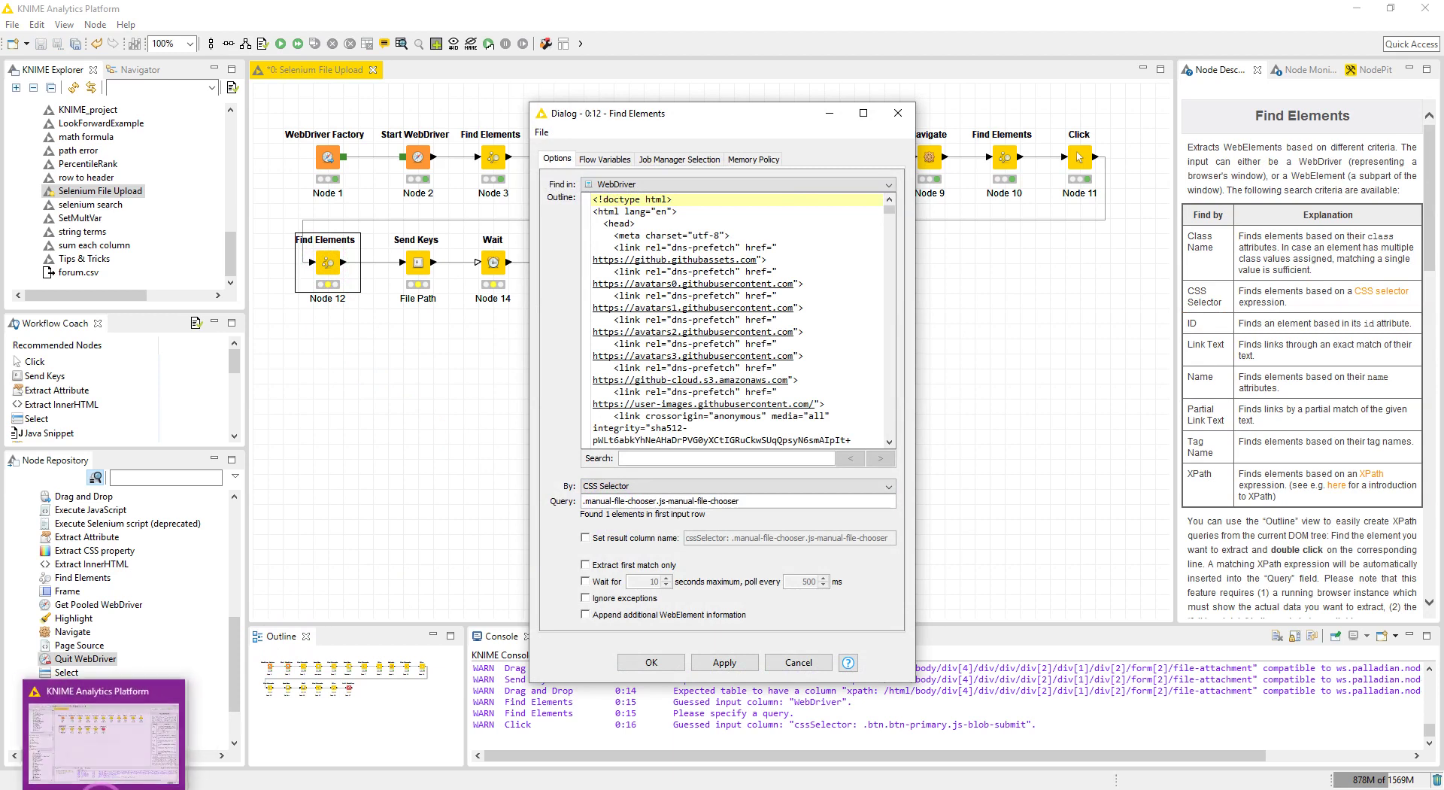
left_click(139, 788)
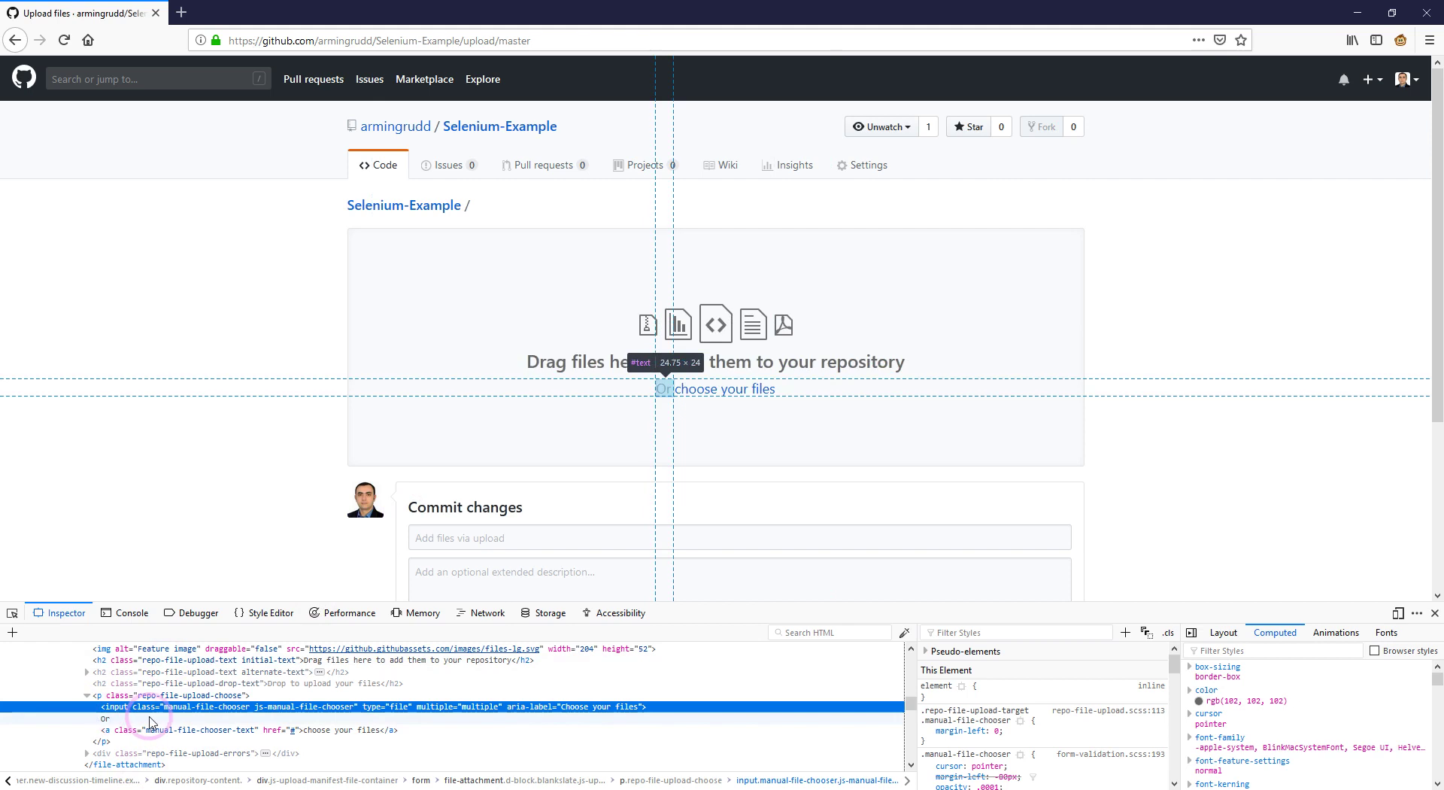
double_click(189, 707)
key("ctrl+c")
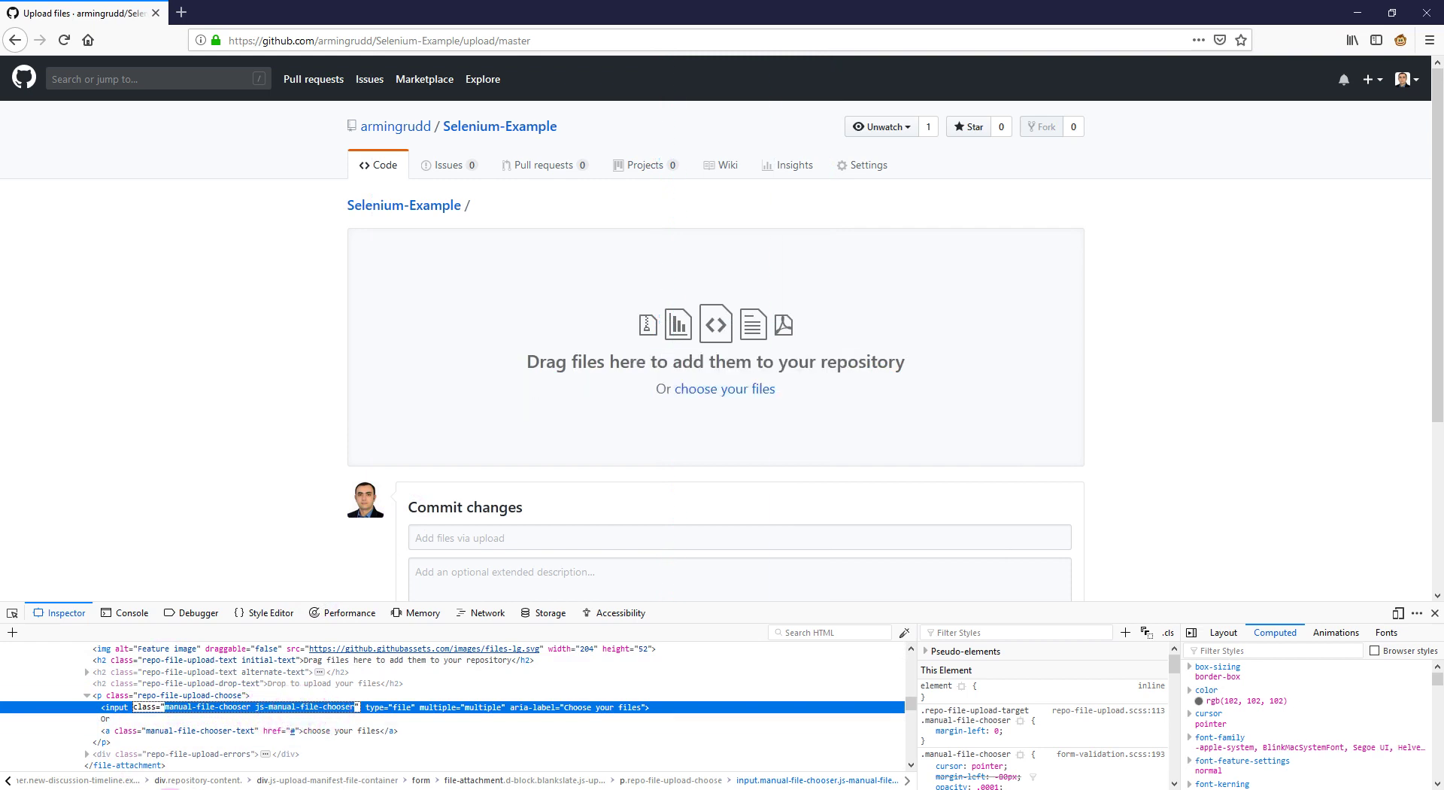
- Paste the file input's copied class names into Node 12's Query field
left_click(98, 782)
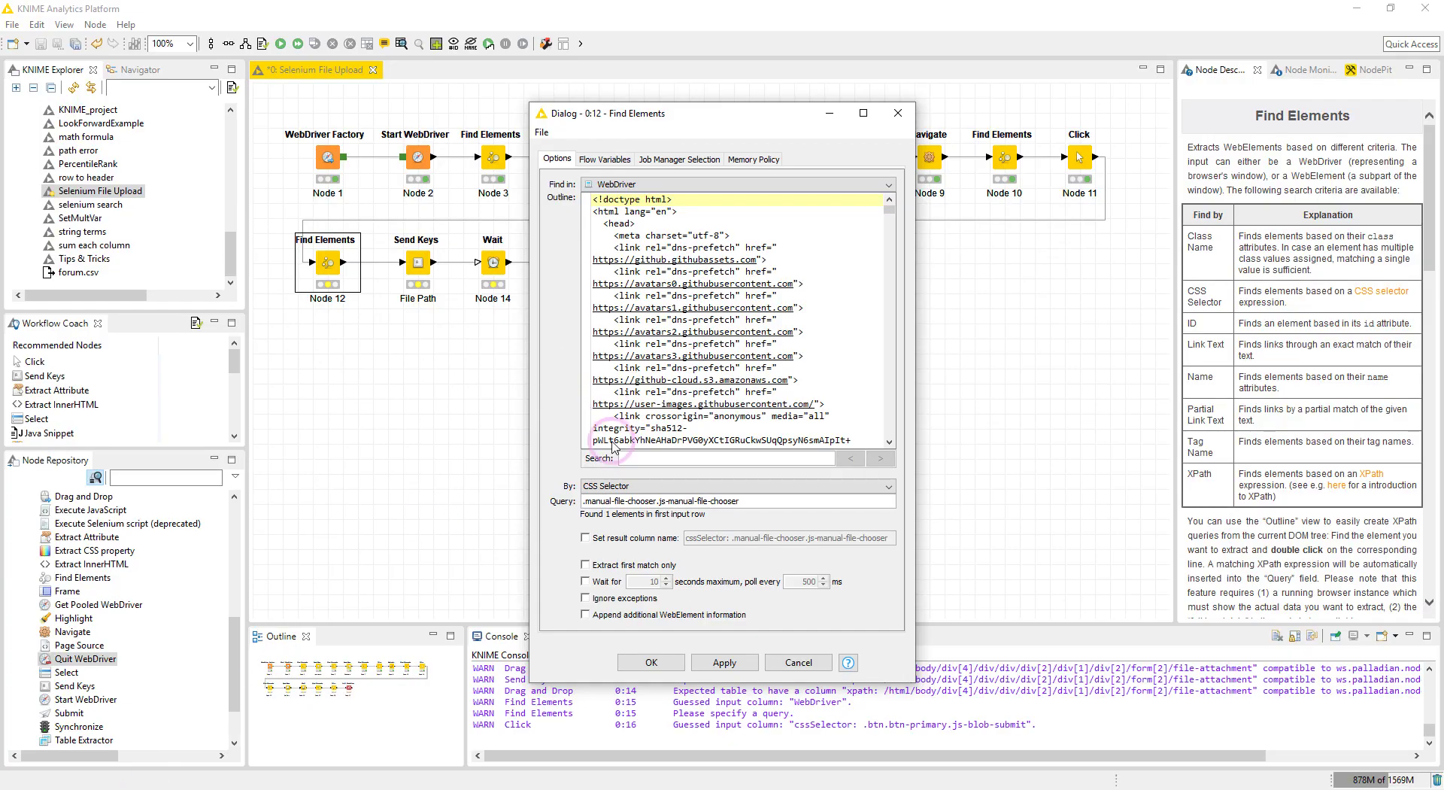
left_click(617, 487)
left_click(621, 488)
left_click(640, 487)
left_click(640, 500)
triple_click(736, 501)
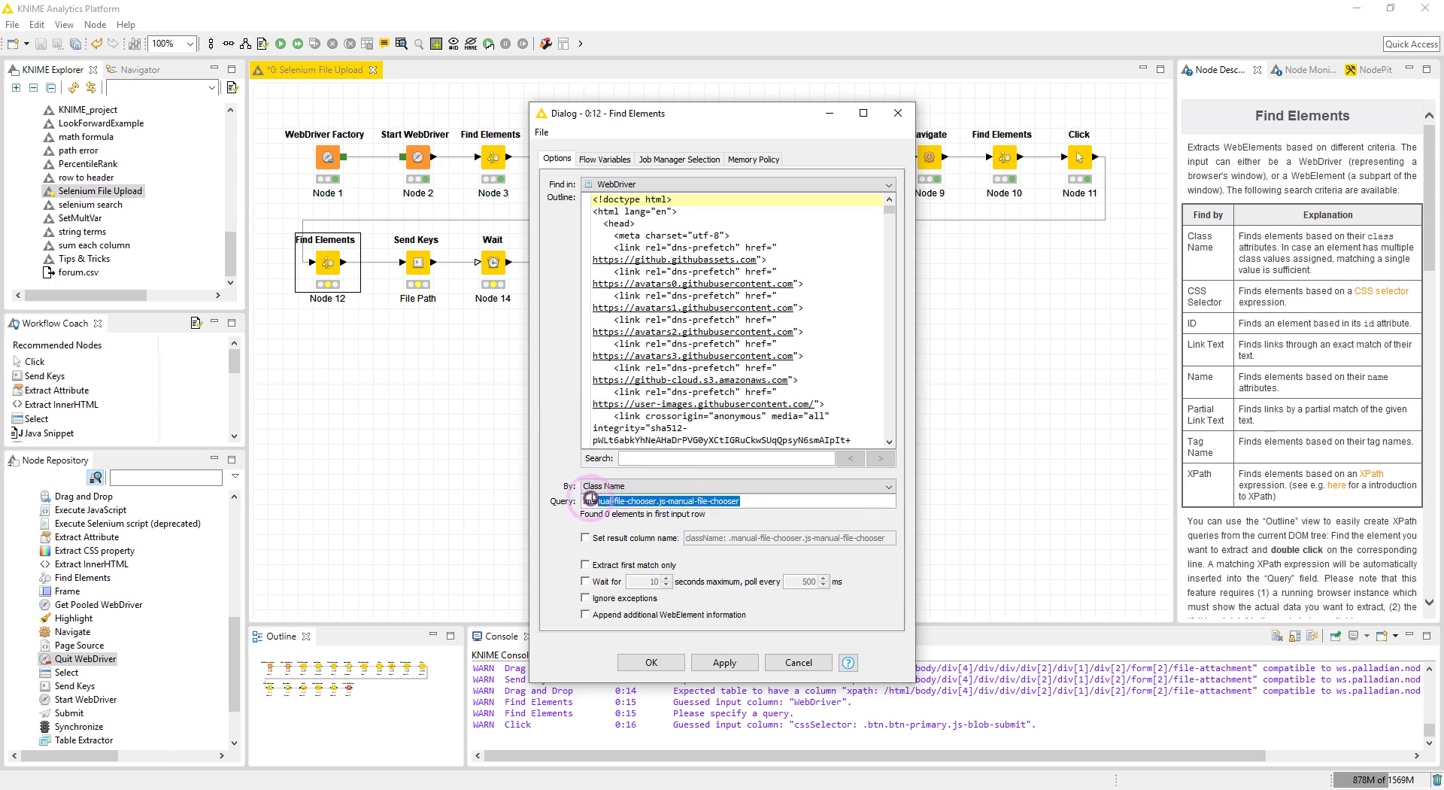
key("ctrl+v")
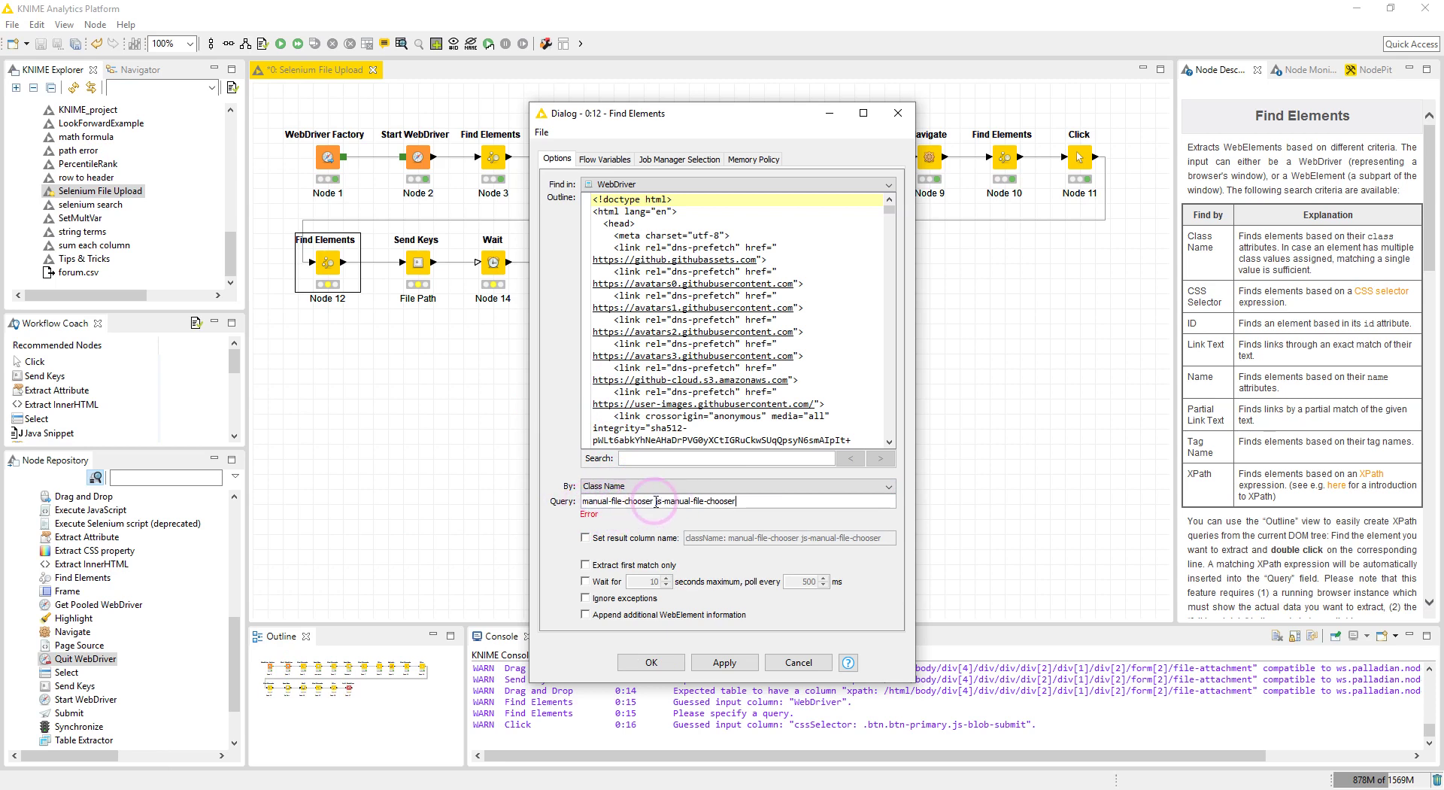
- Set By to CSS Selector with query .manual-file-chooser.js-manual-file-chooser, confirm, and execute Node 12
left_click(726, 502)
left_click(624, 486)
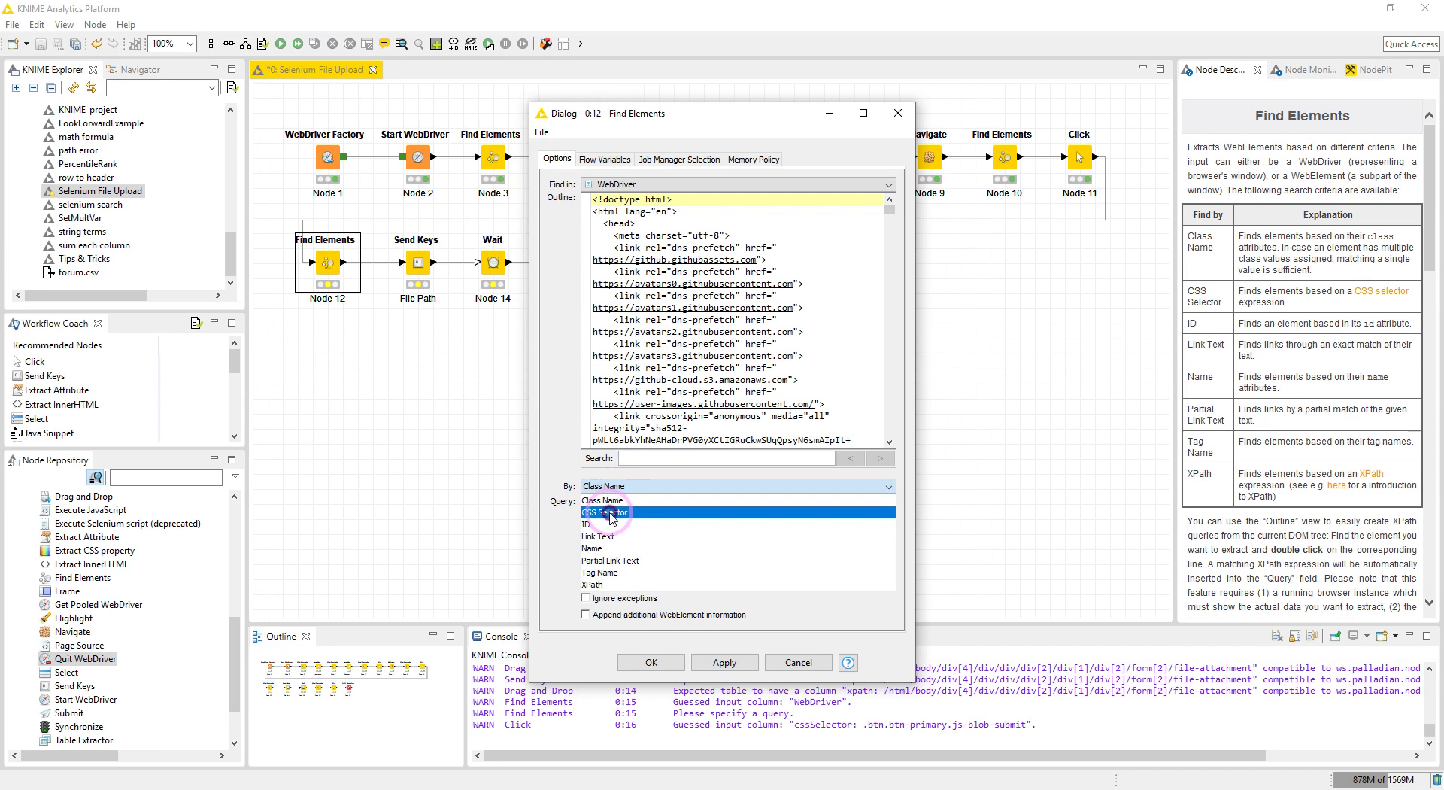
left_click(609, 514)
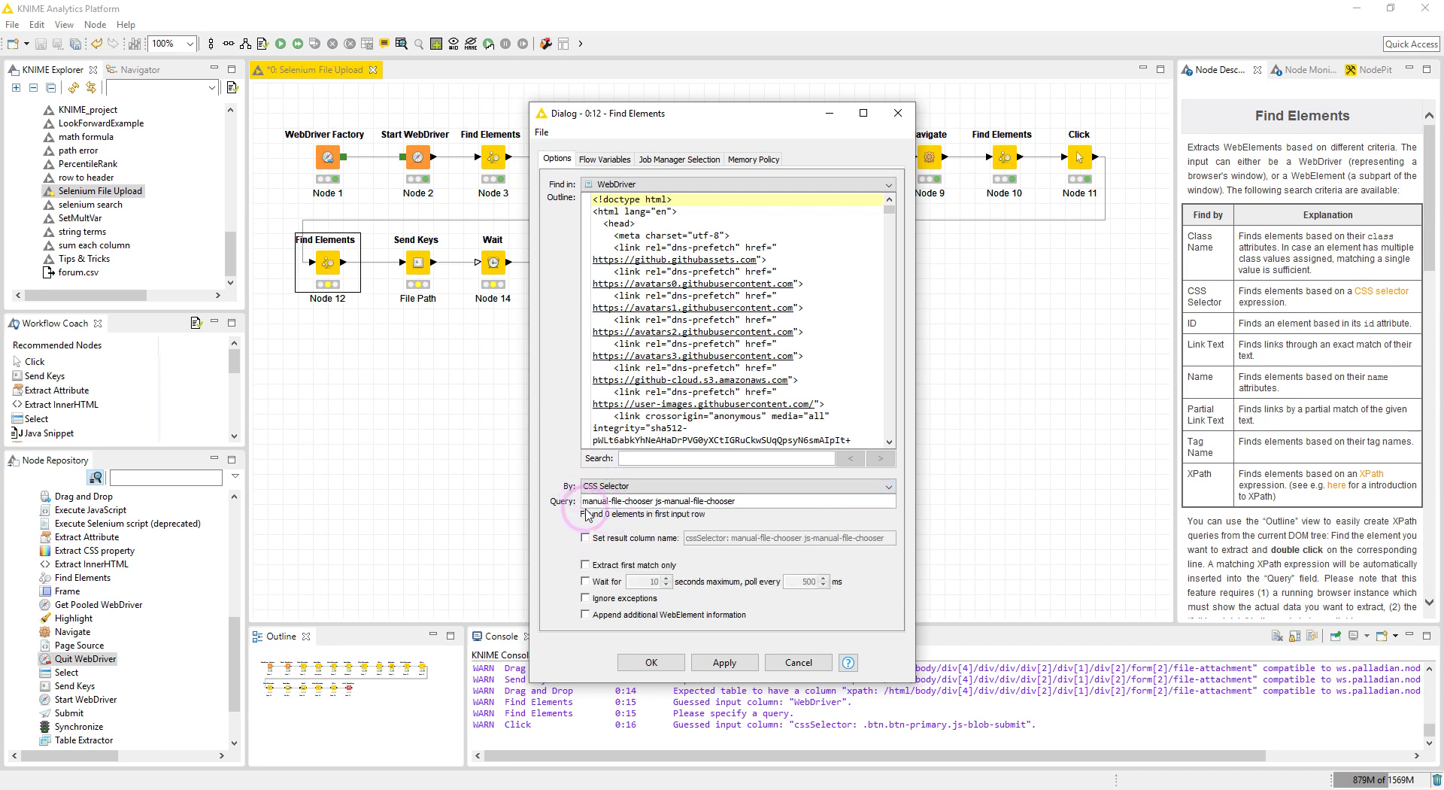
type(".")
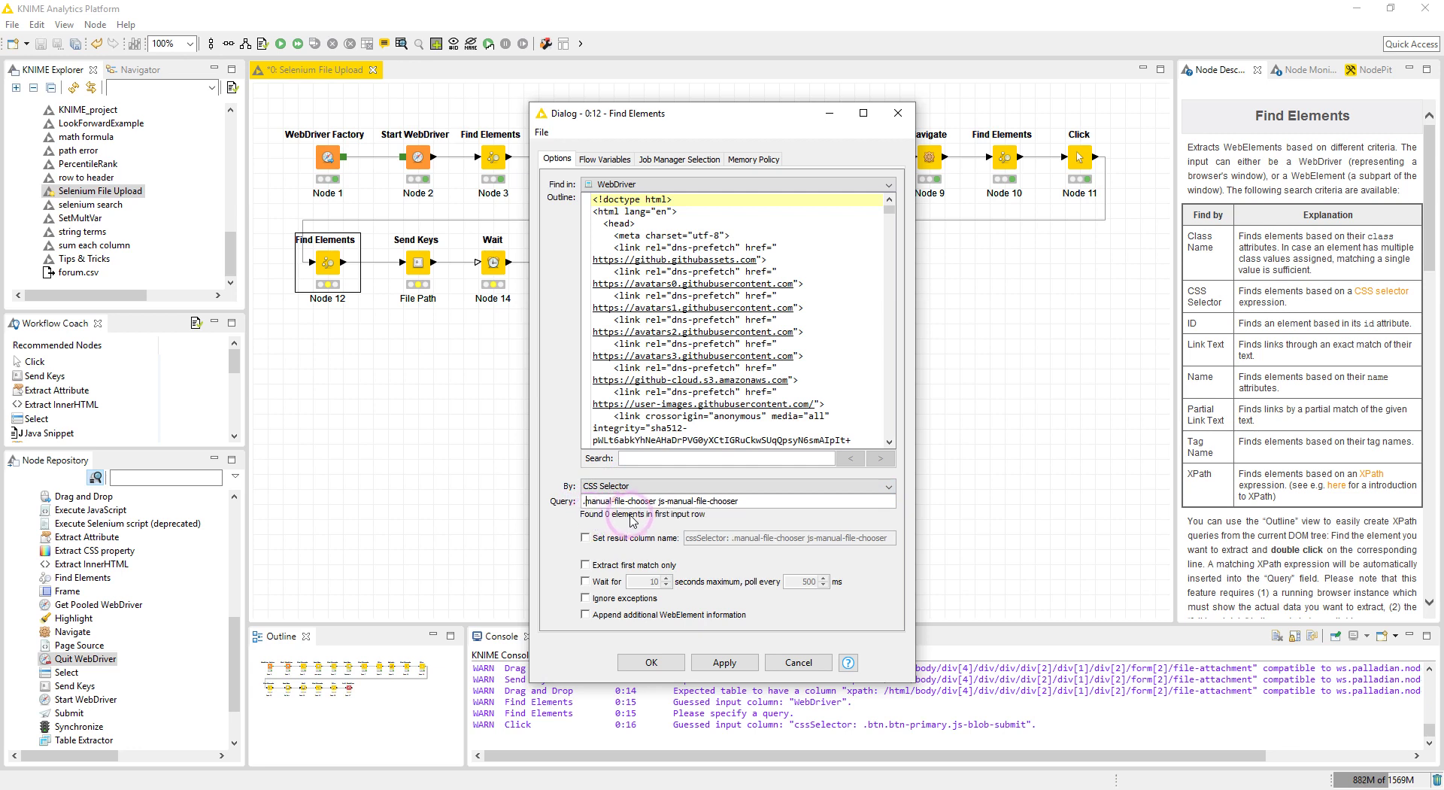
left_click(658, 501)
key("BackSpace")
type(".")
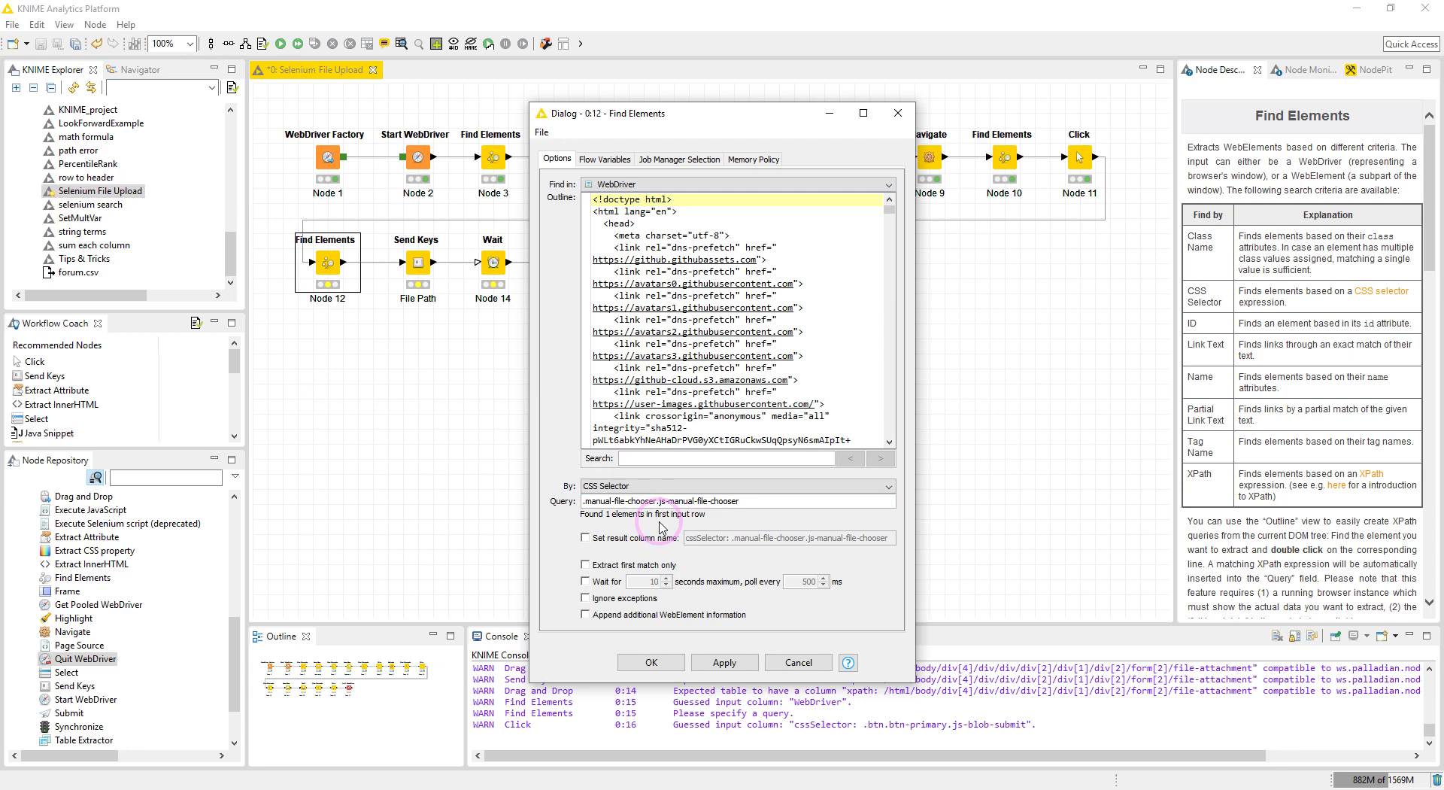
left_click(756, 498)
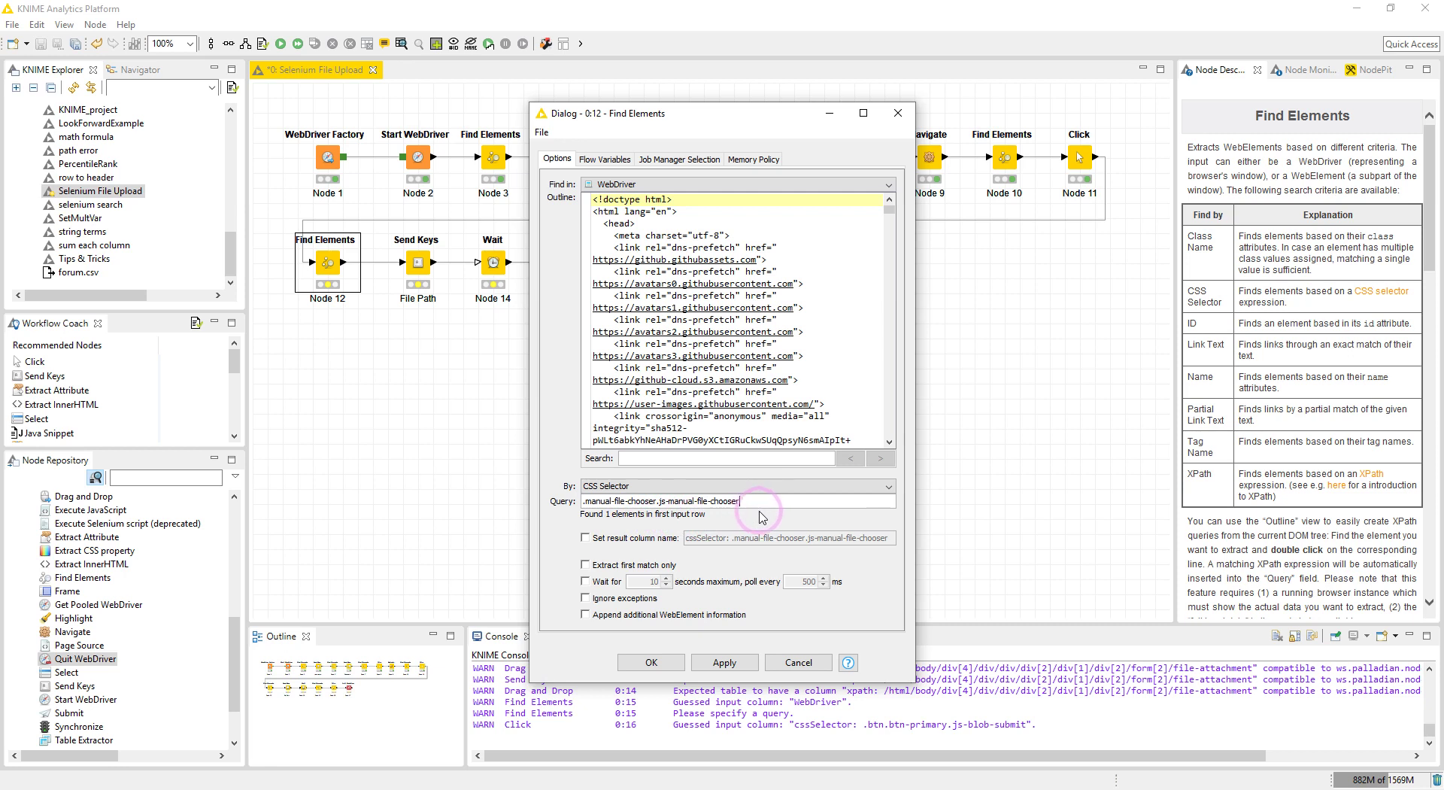
left_click(648, 663)
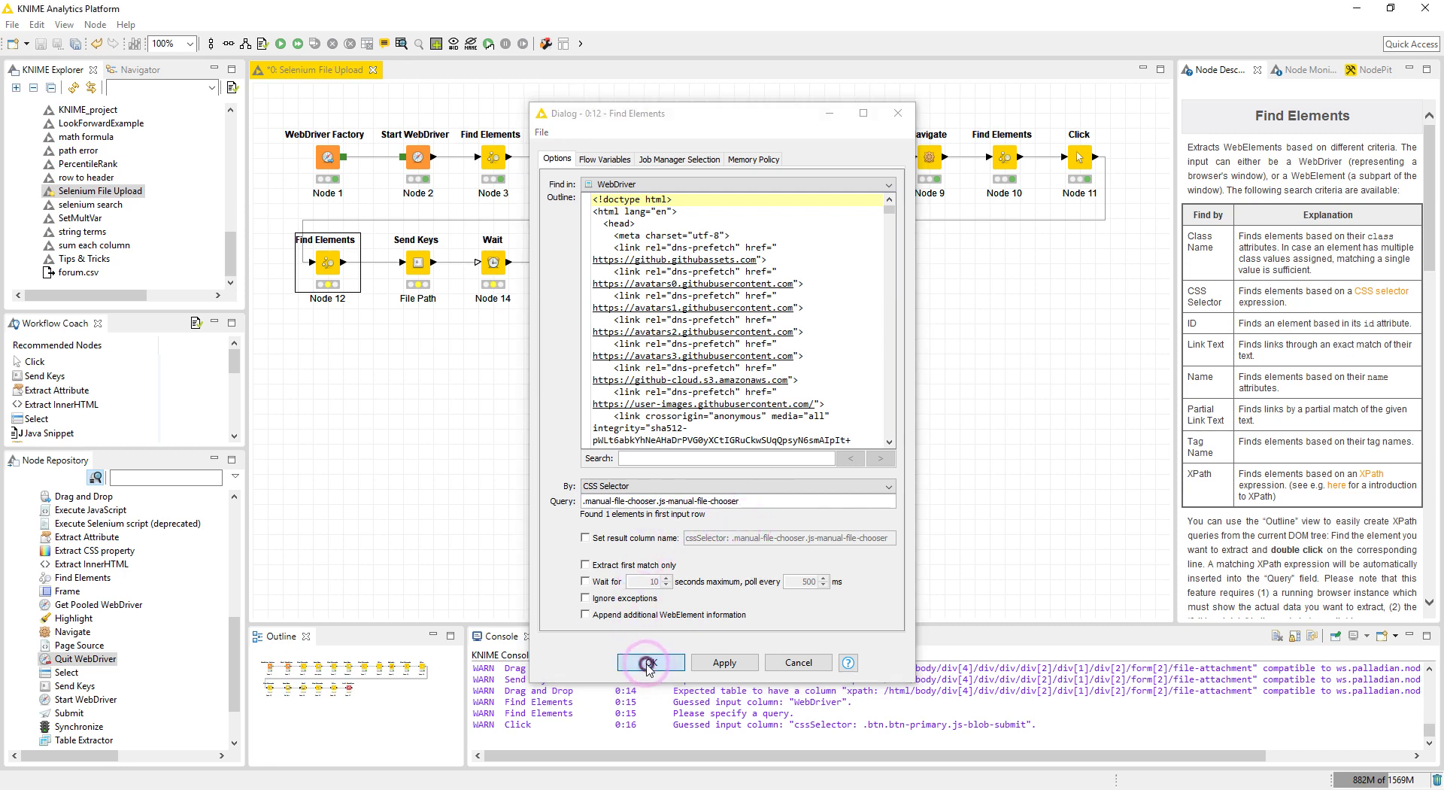
right_click(329, 264)
left_click(357, 283)
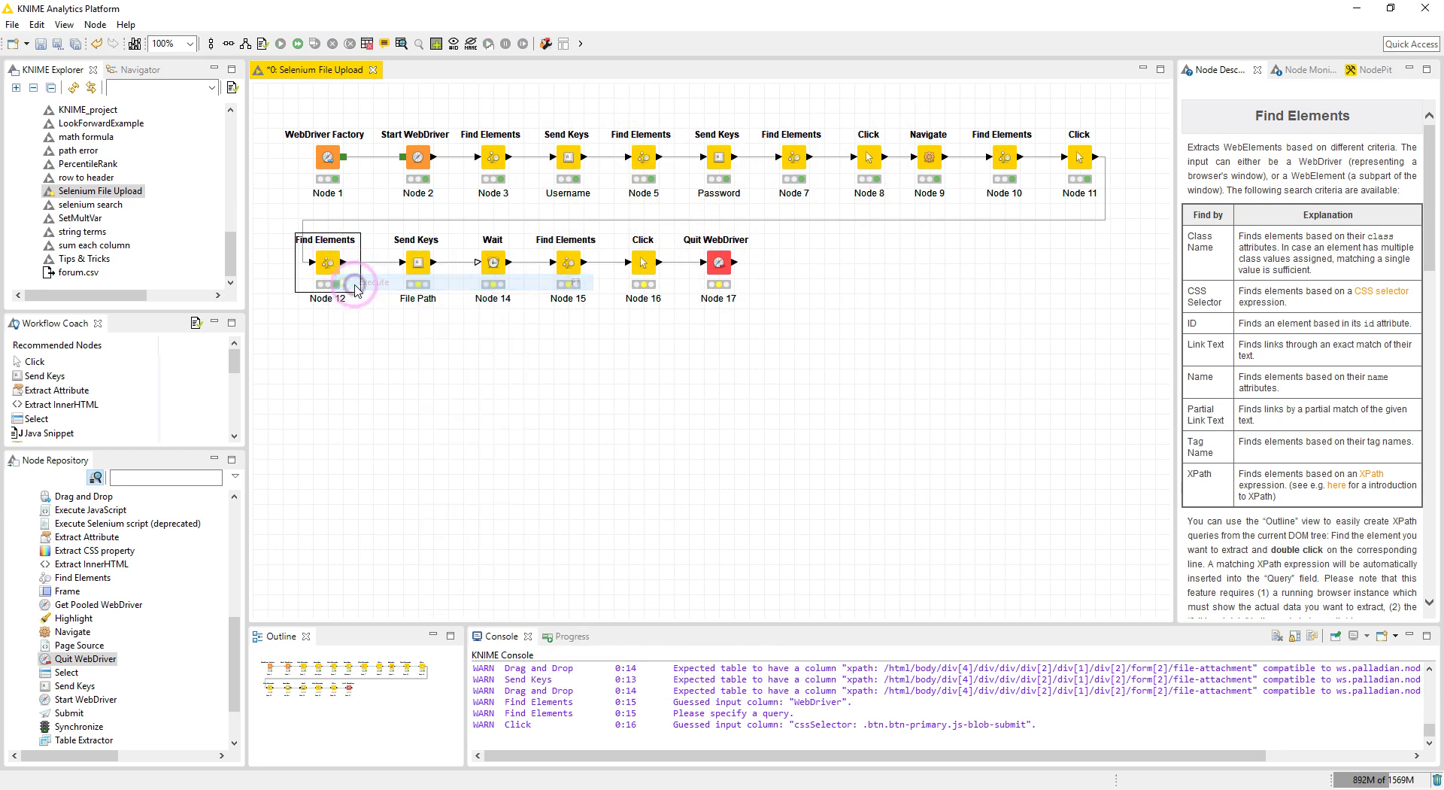
- Check the WebElements that Node 12 found
right_click(327, 260)
left_click(413, 605)
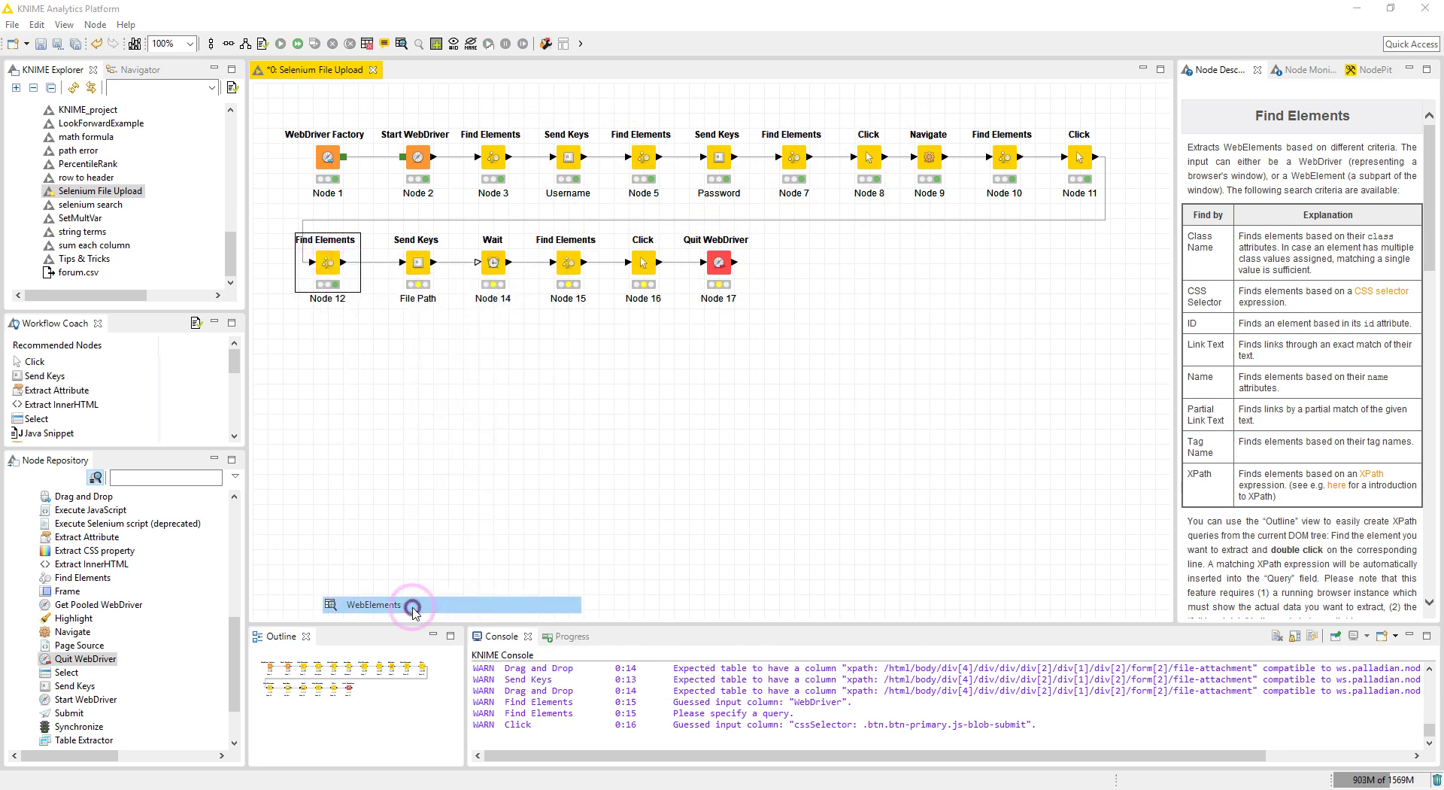
left_click(1178, 137)
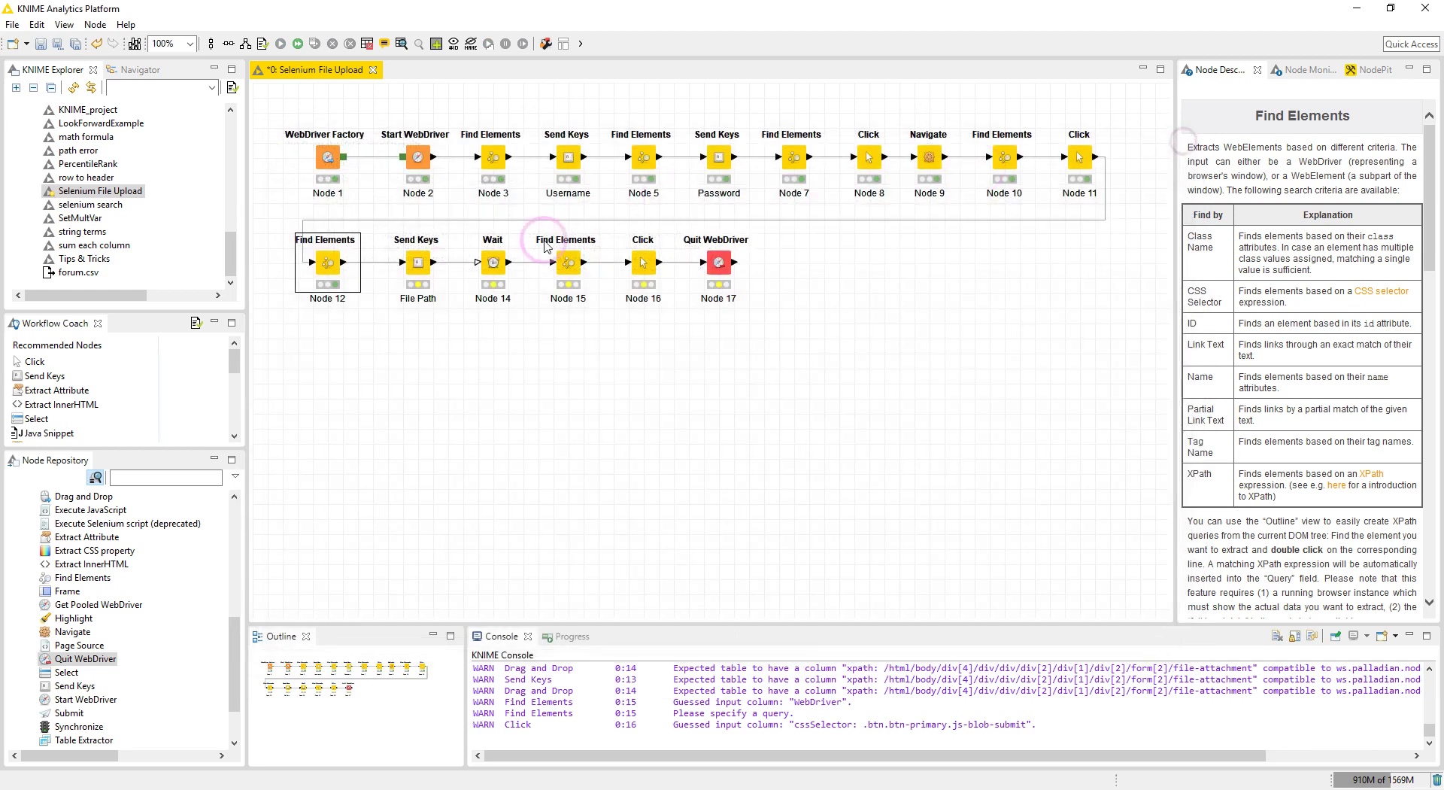
- Verify the File Path node sends c:\\adult.csv, then execute it to attach the file
left_click(420, 264)
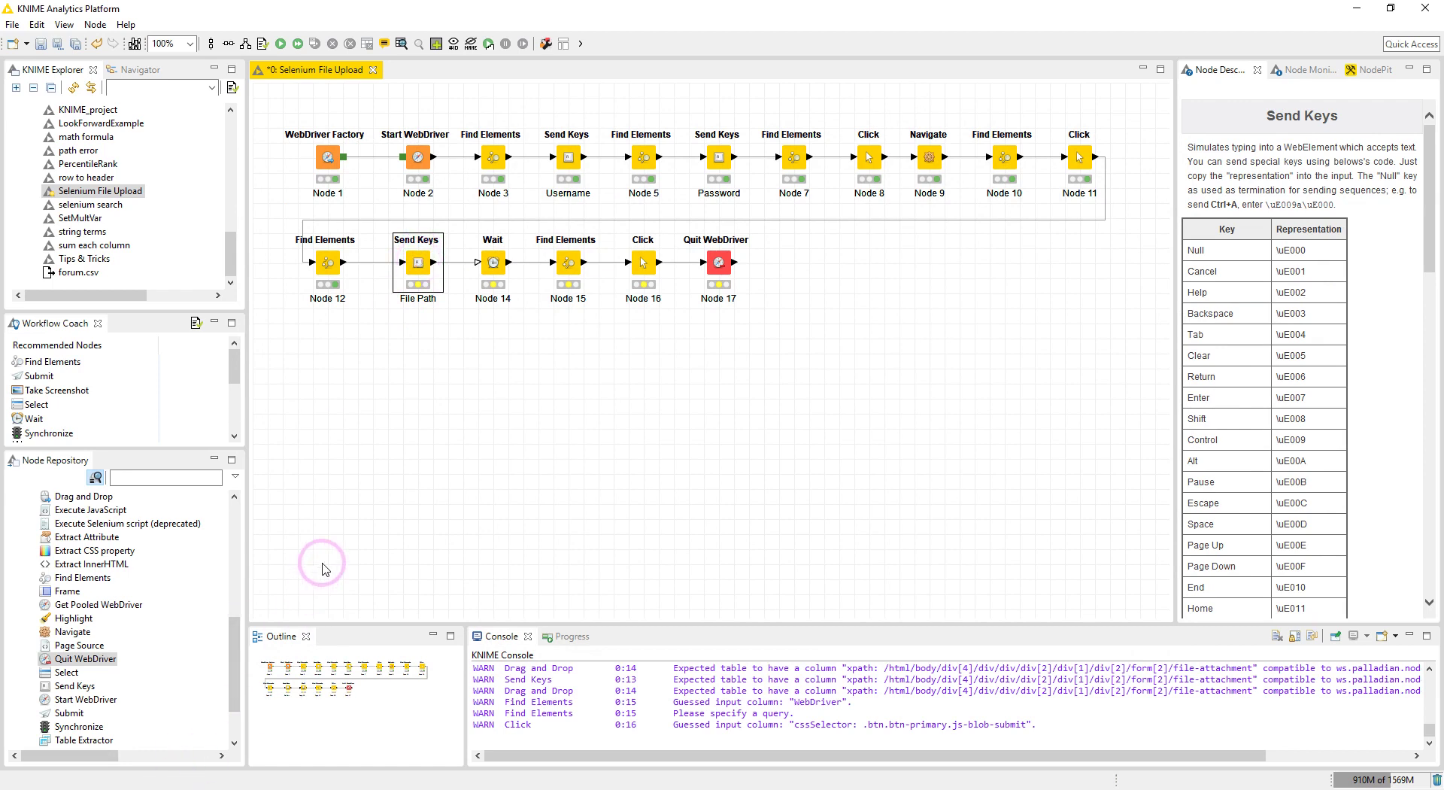
double_click(417, 263)
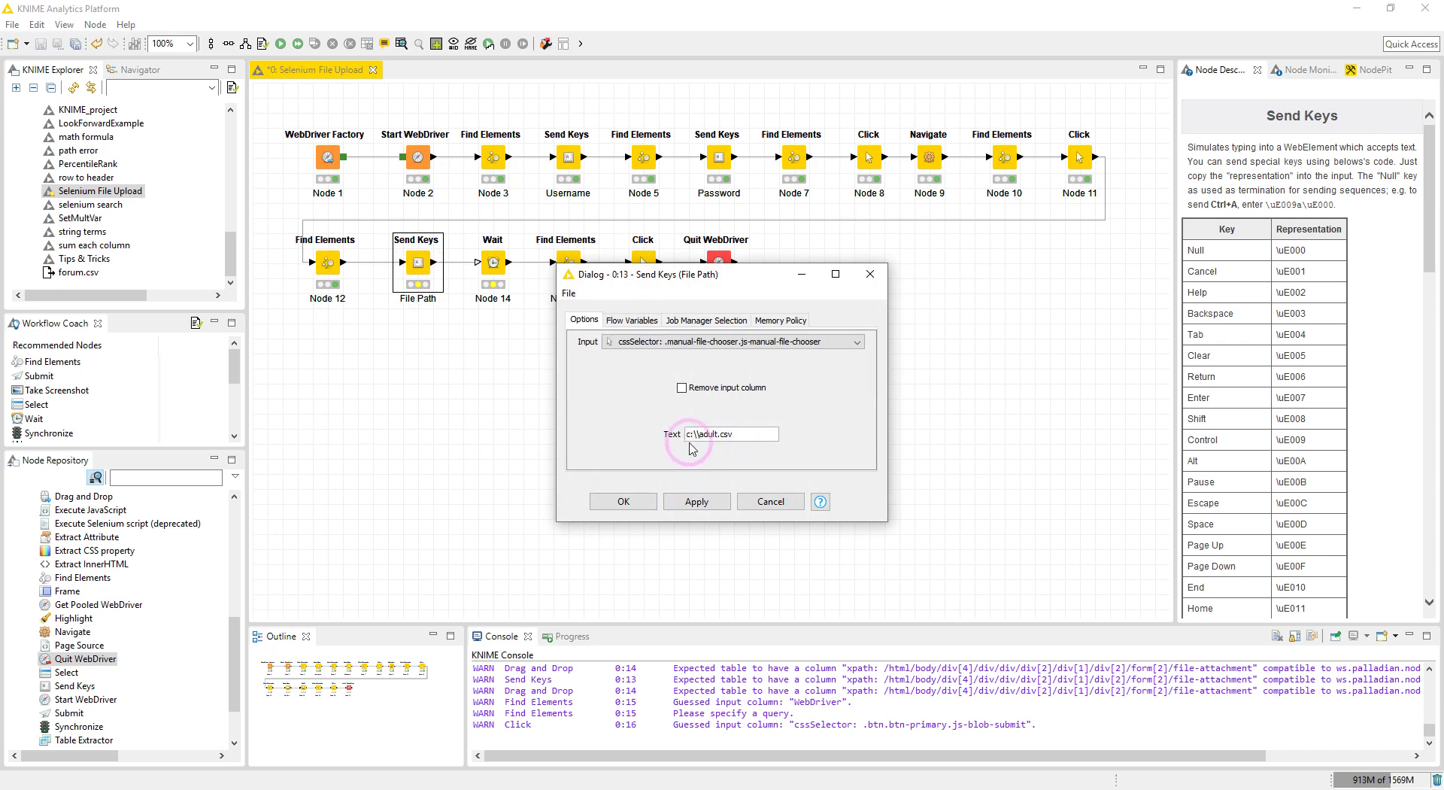
left_click(739, 440)
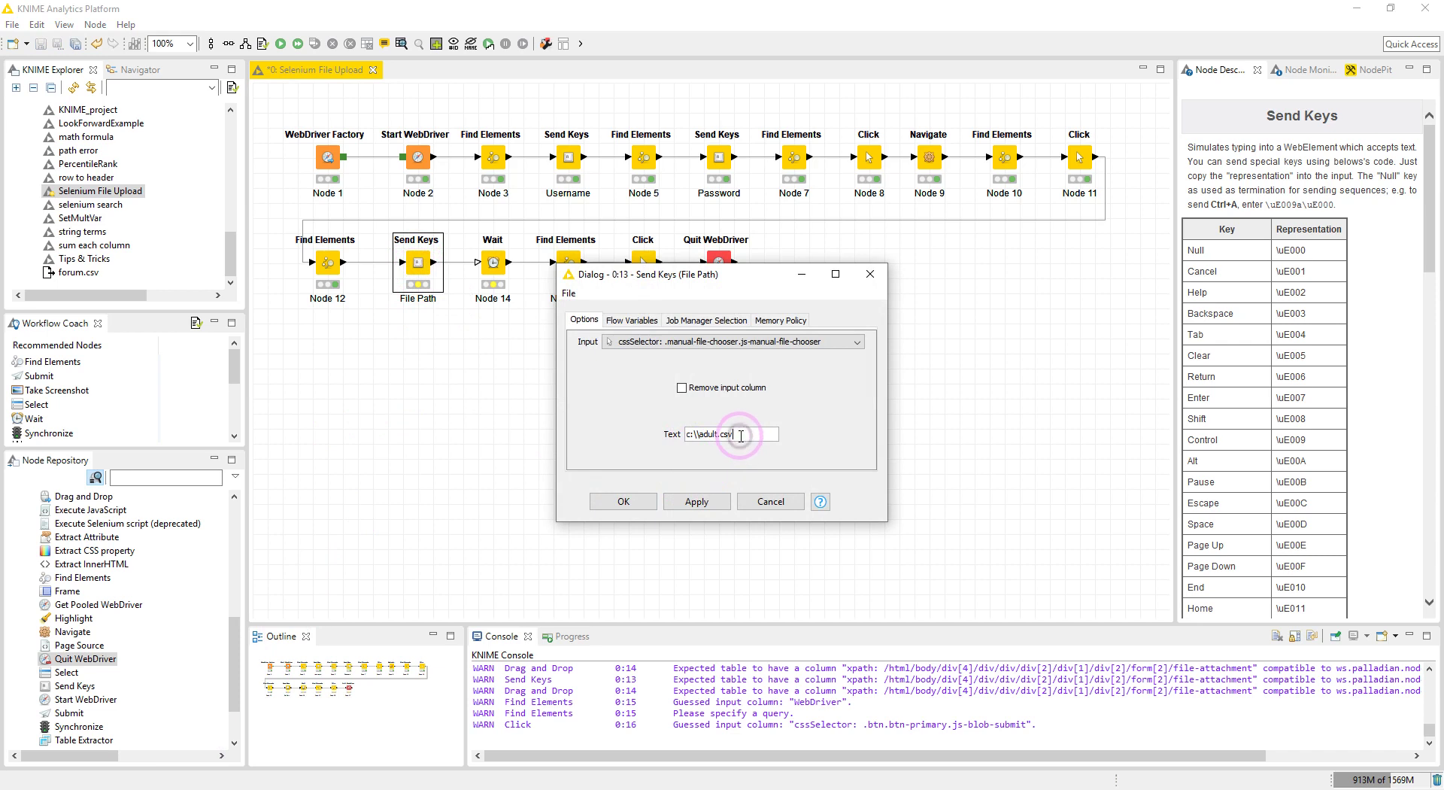
left_click(694, 434)
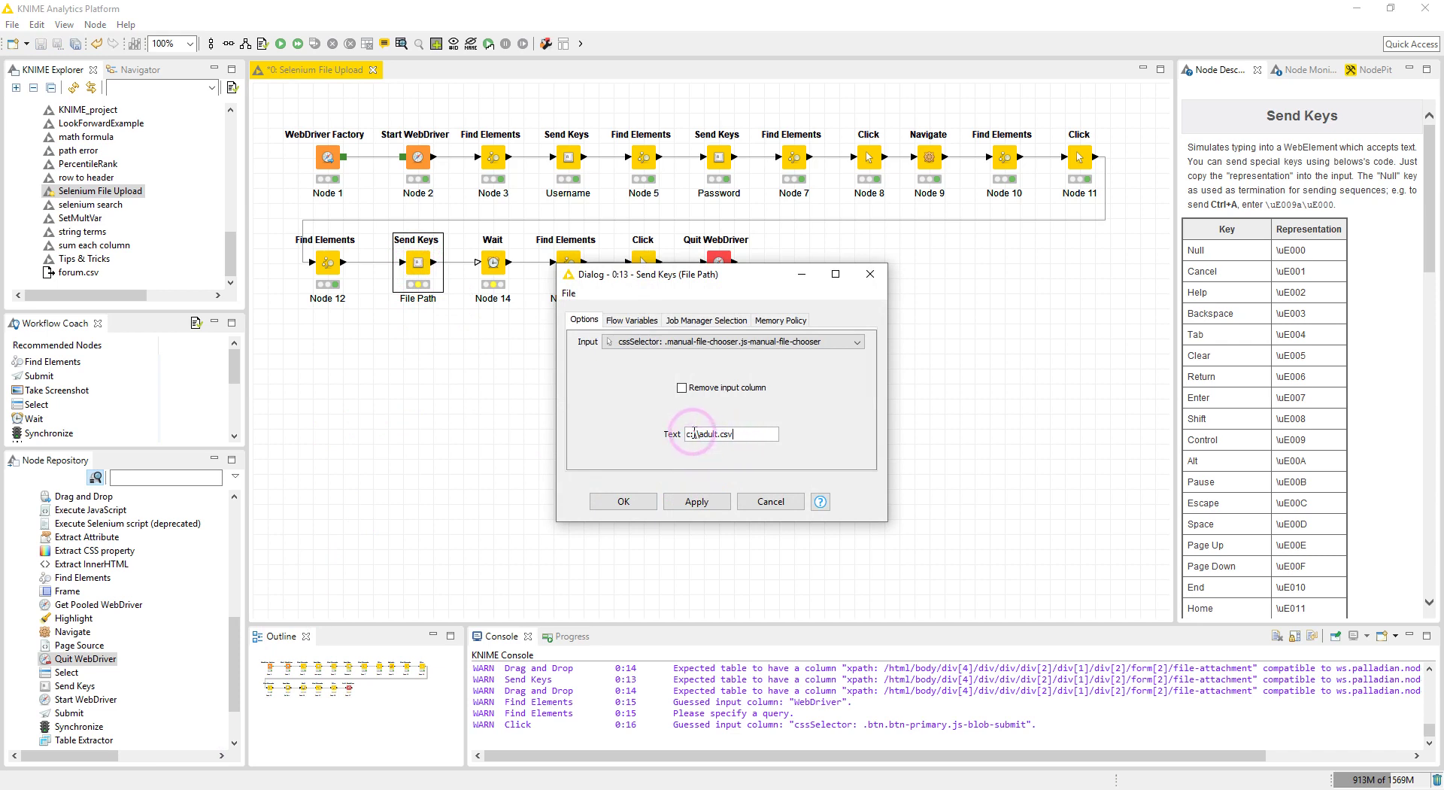
left_click_drag(694, 434, 703, 474)
left_click_drag(695, 434, 701, 468)
left_click(624, 501)
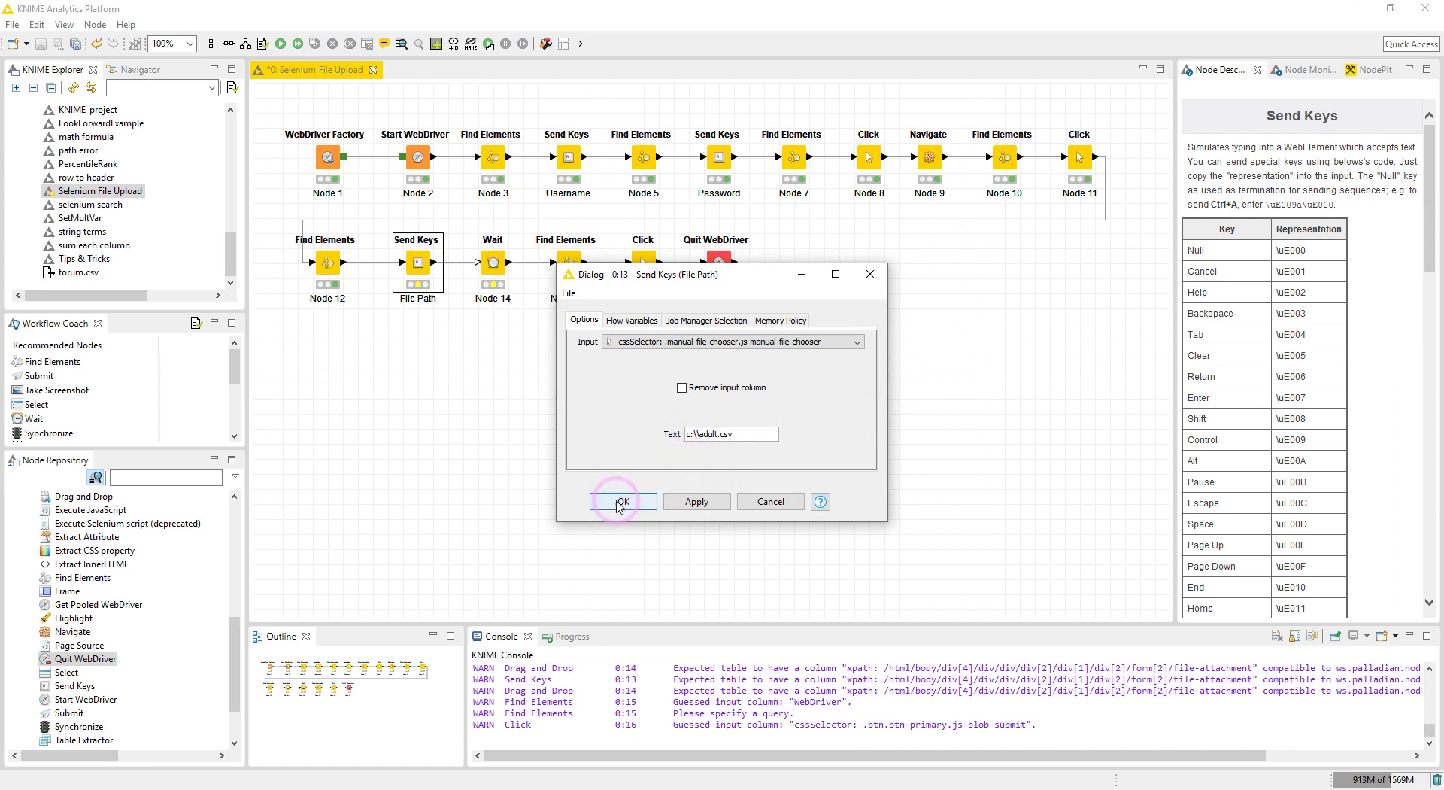
left_click(420, 269)
right_click(420, 269)
left_click(450, 284)
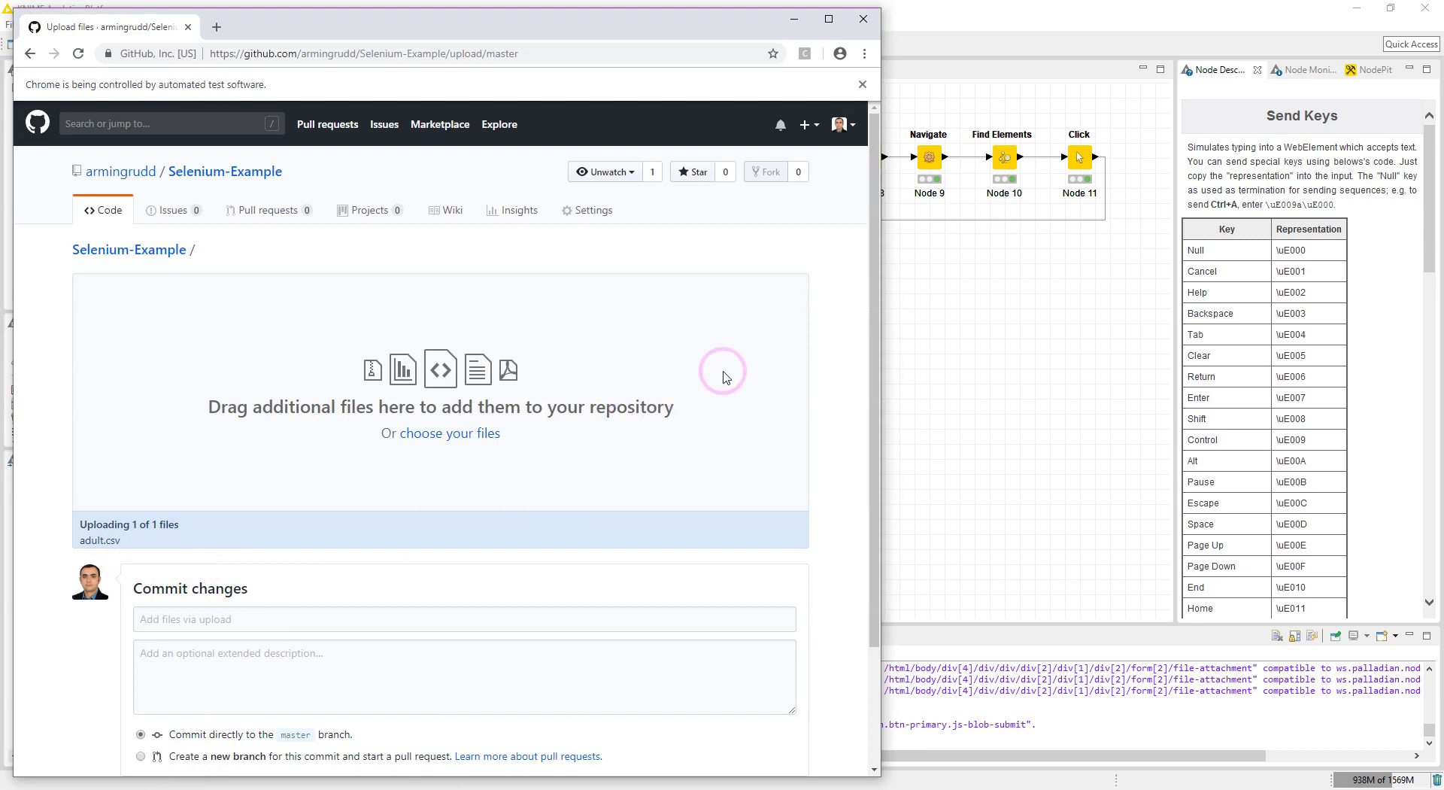
- Confirm the Wait node's 5,000 ms time, execute it, and view the GitHub upload page
left_click(967, 313)
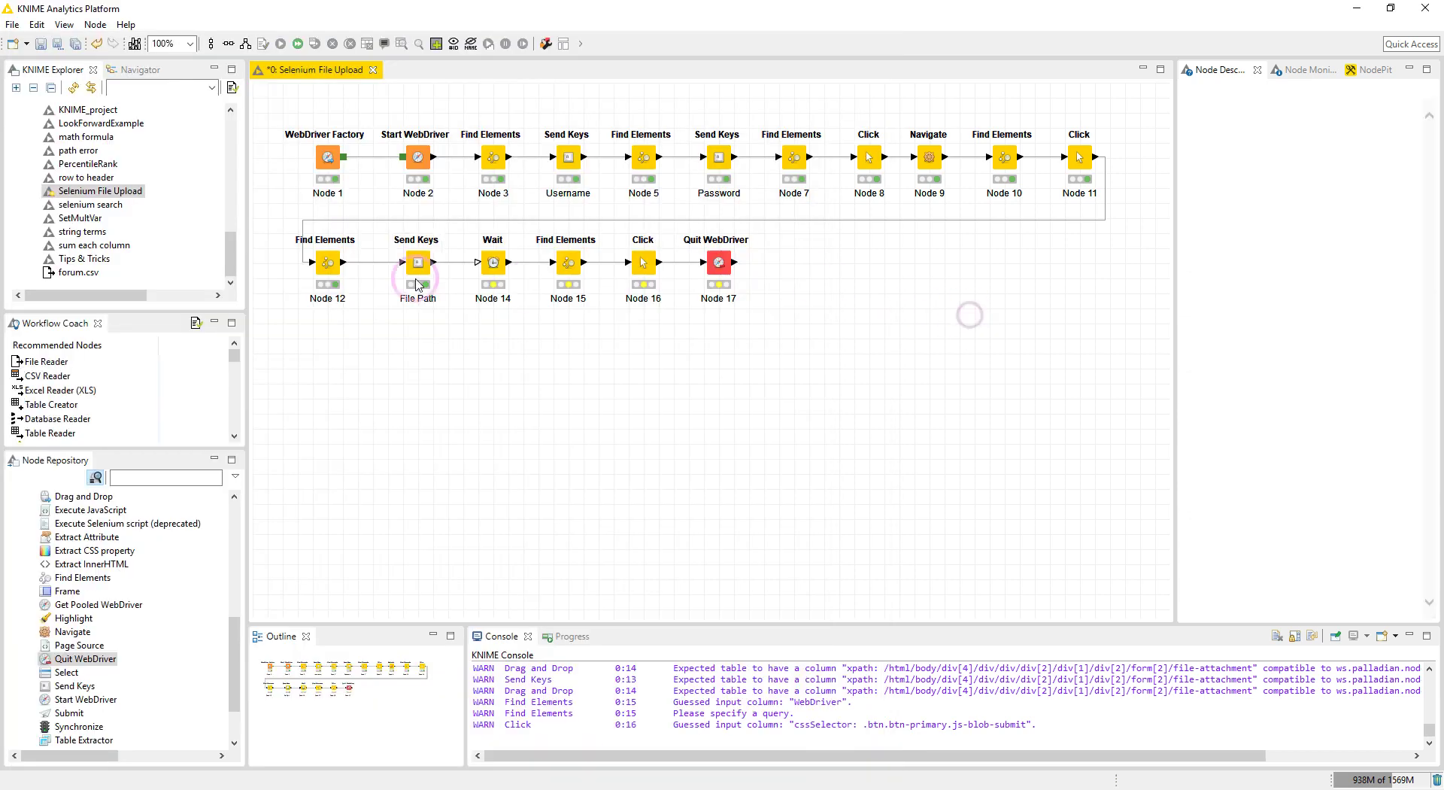
left_click(492, 263)
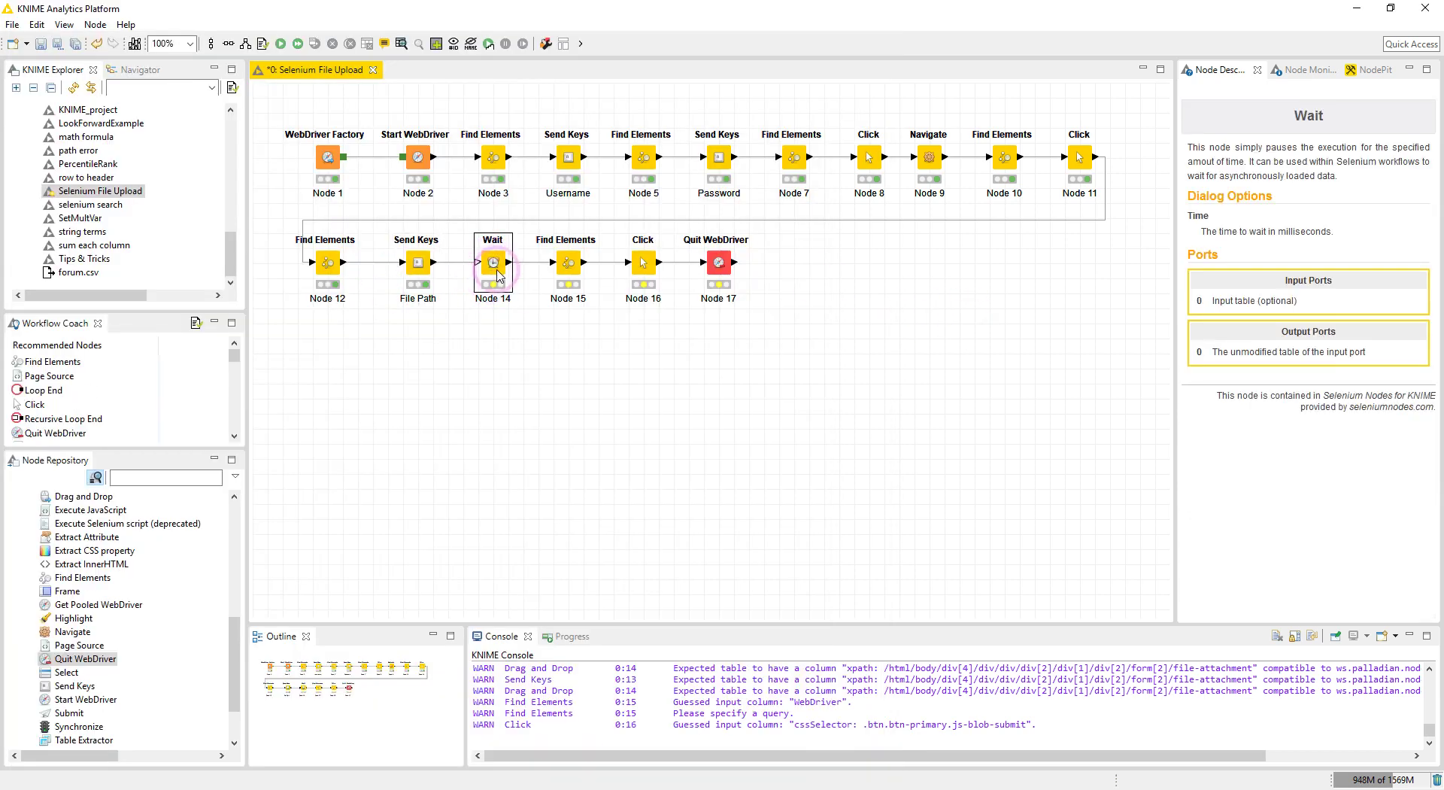
right_click(499, 277)
left_click(527, 270)
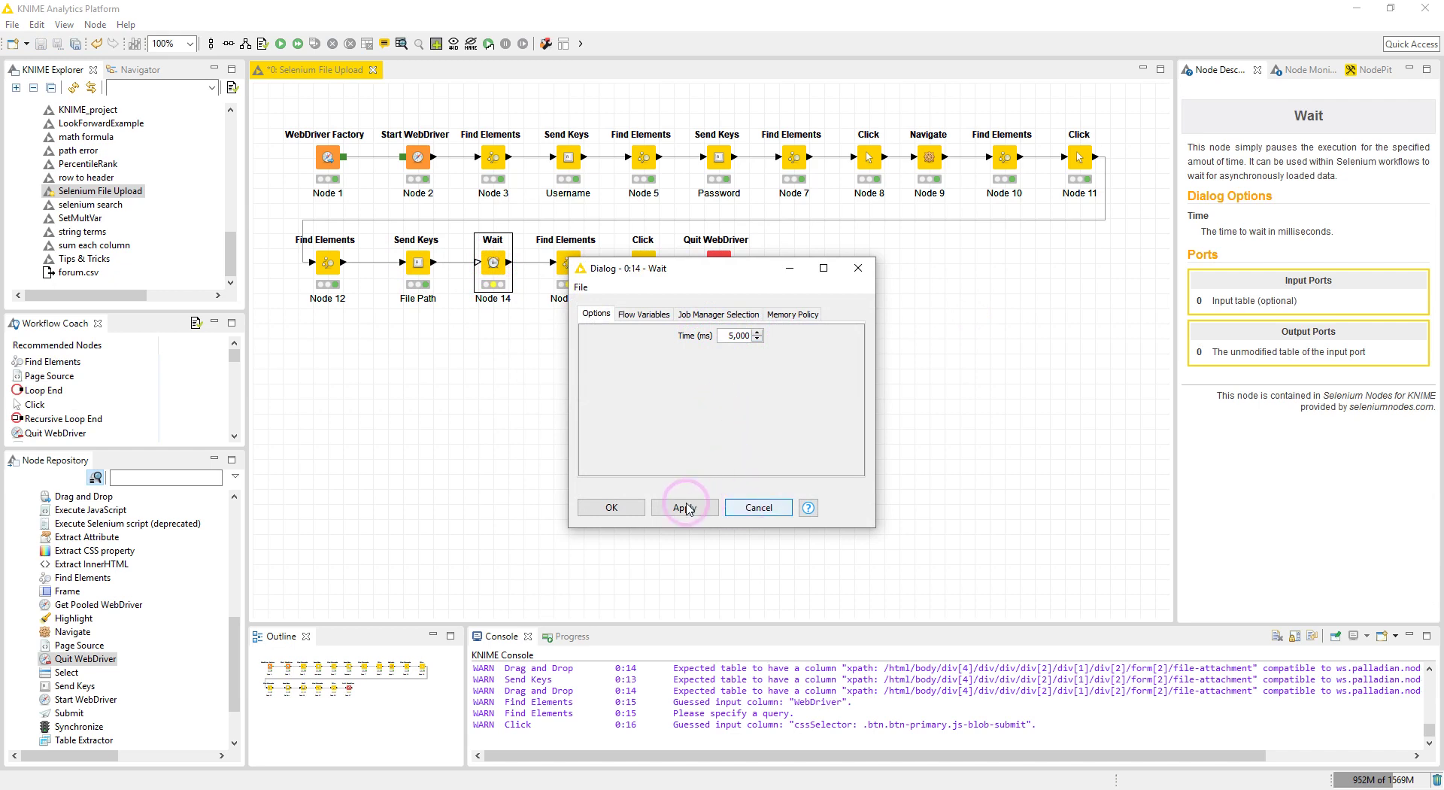
left_click(748, 507)
right_click(500, 269)
left_click(521, 294)
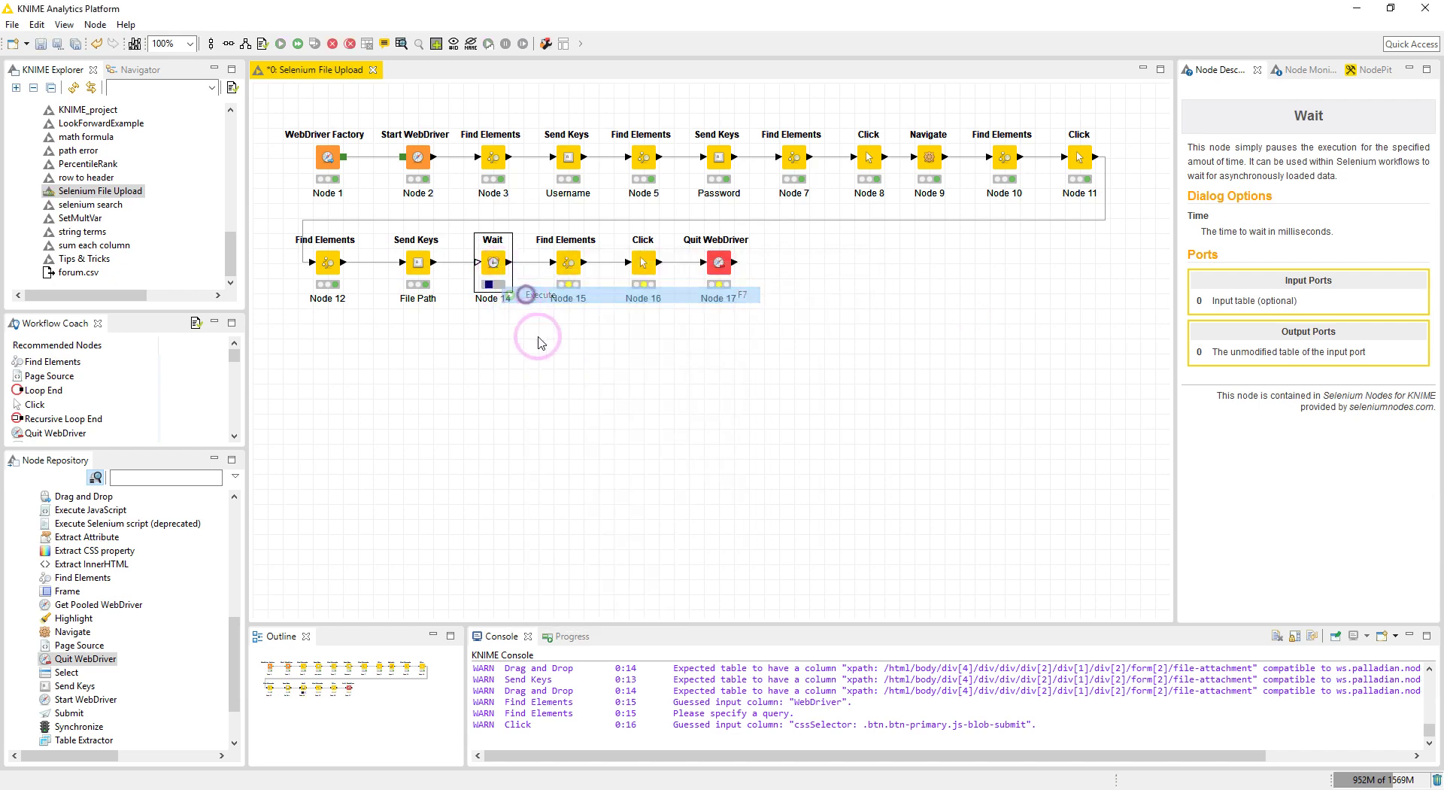
left_click(155, 782)
scroll(241, 549, "down", 2)
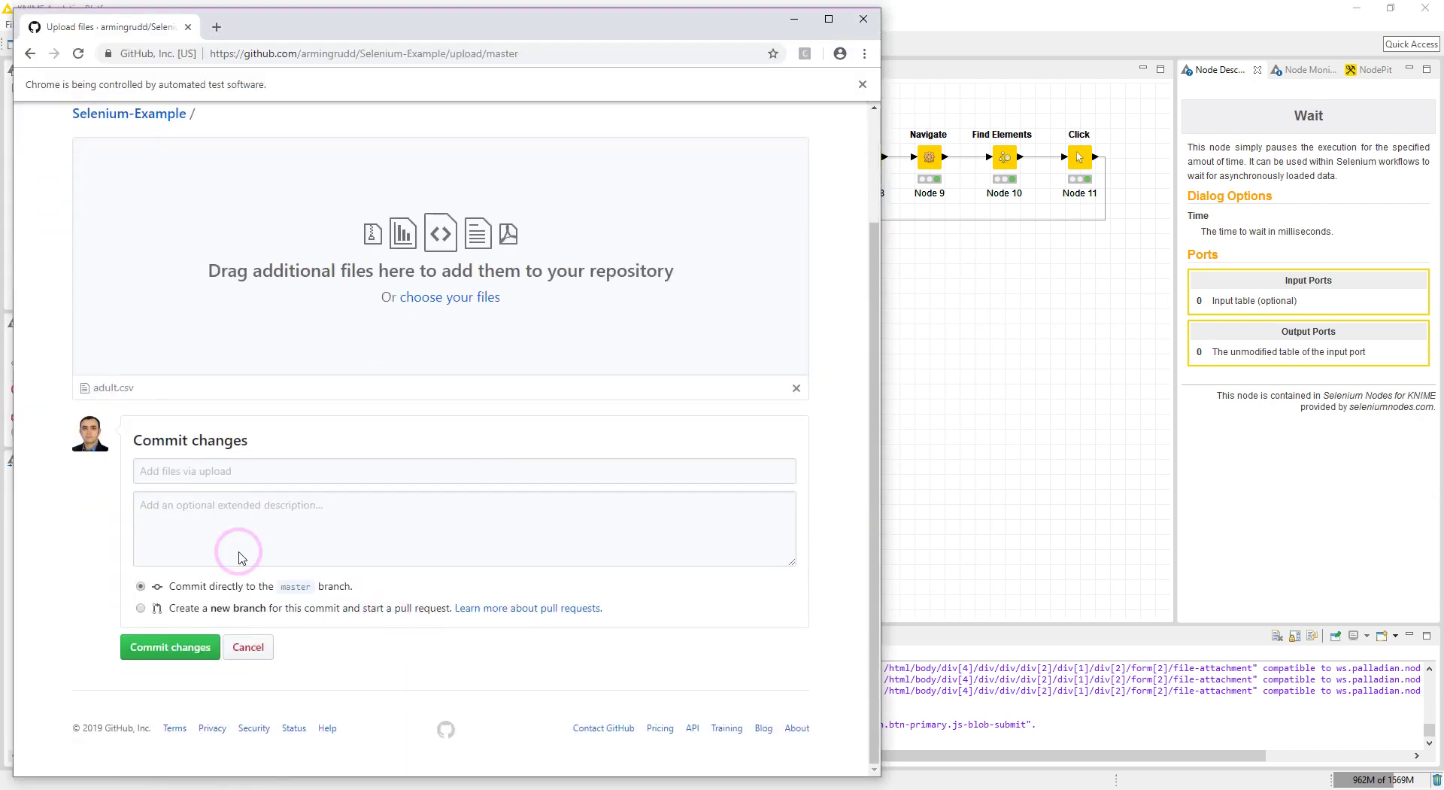
- Scroll the GitHub upload page back up and bring the KNIME workflow to the front
scroll(414, 451, "up", 2)
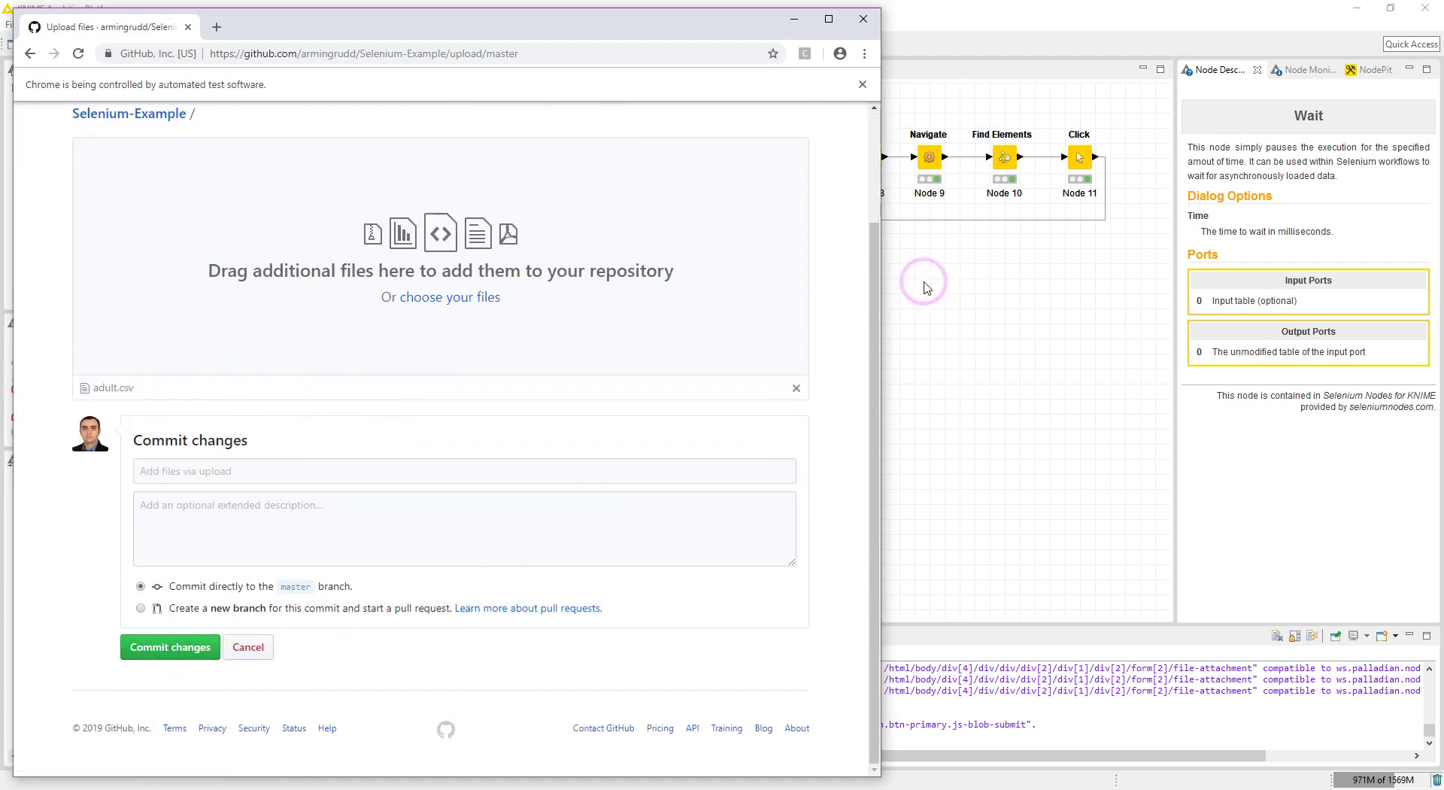
left_click(897, 284)
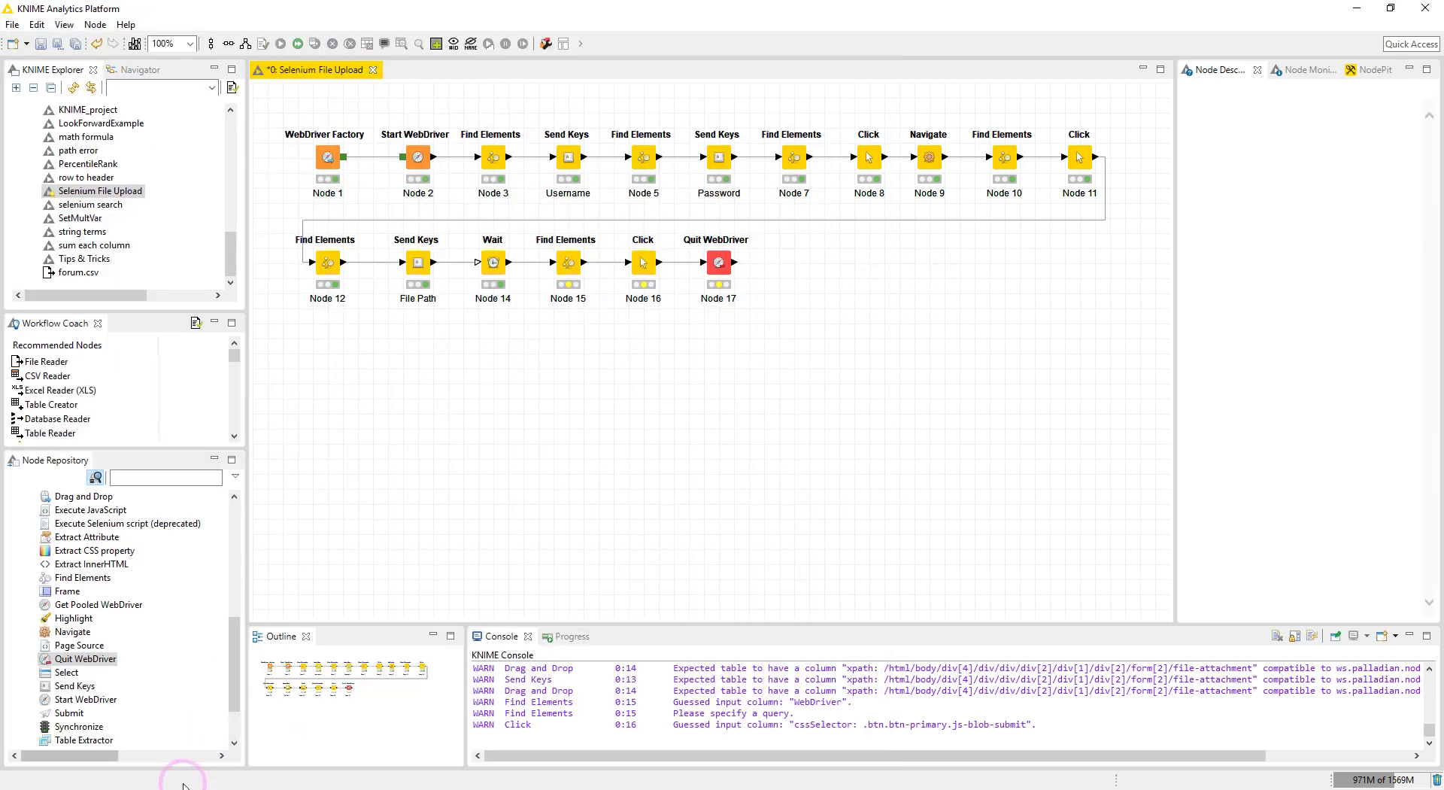
left_click(158, 786)
left_click(990, 387)
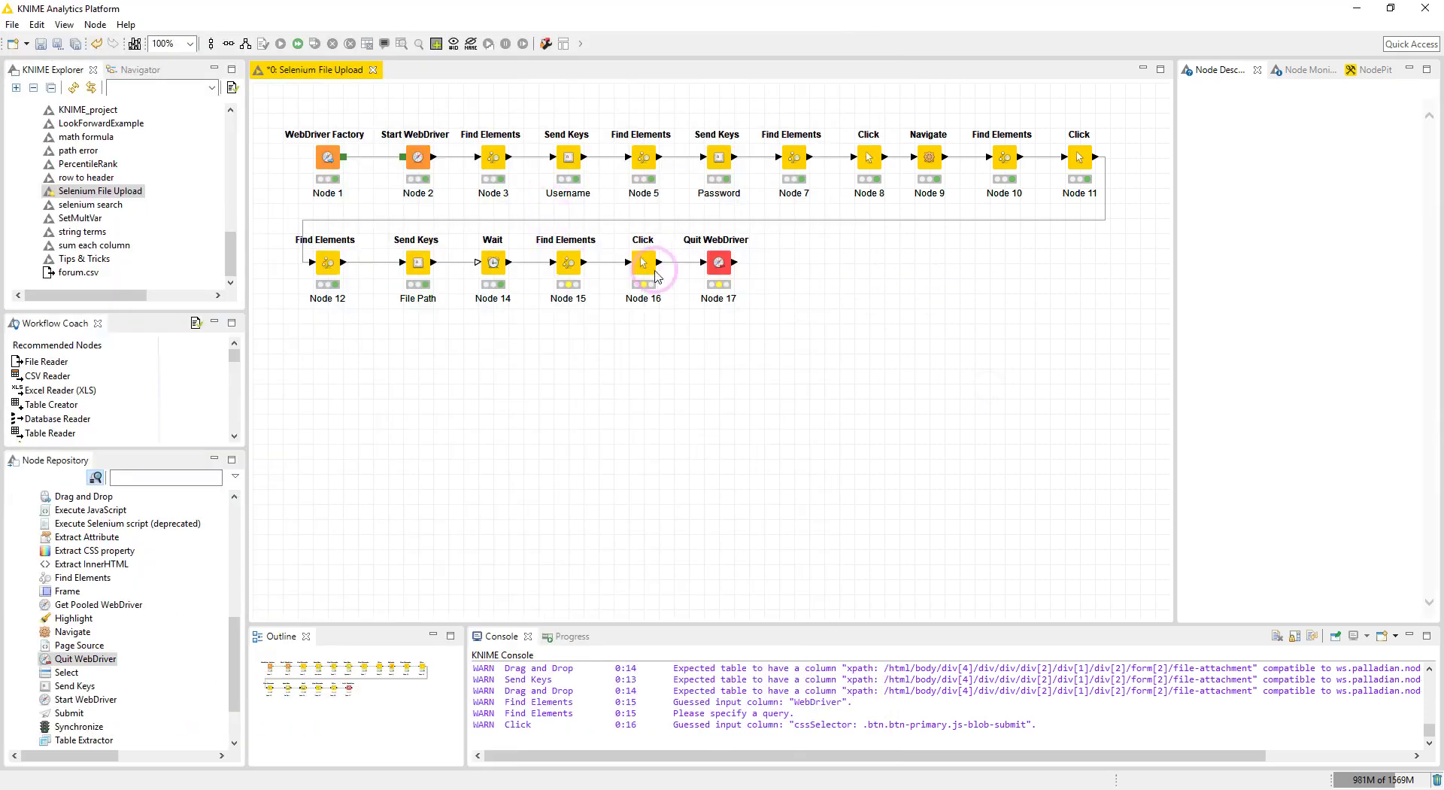
- Inspect the Commit changes button's btn-primary js-blob-submit markup in Firefox, then return to KNIME
left_click(136, 784)
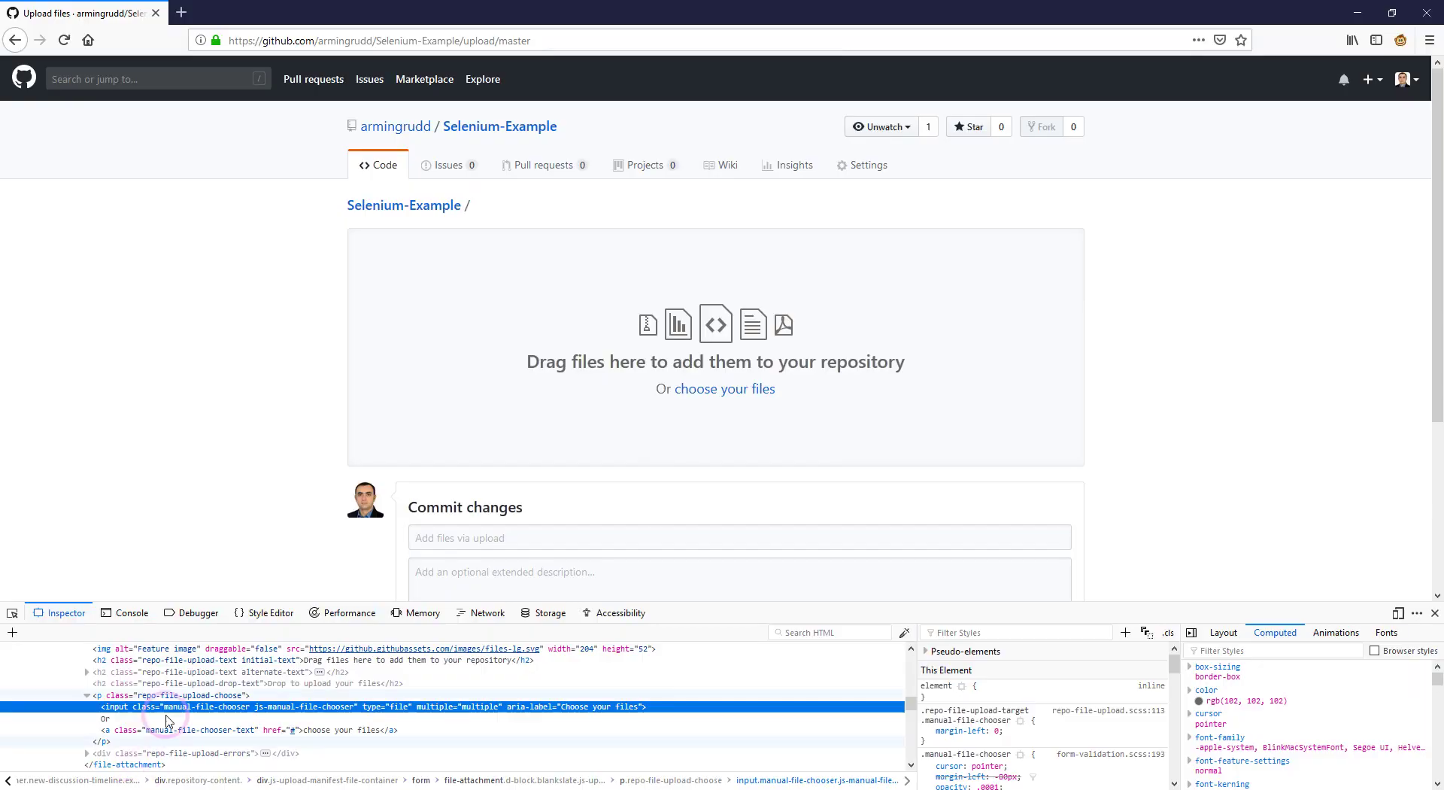
scroll(369, 539, "down", 3)
right_click(439, 472)
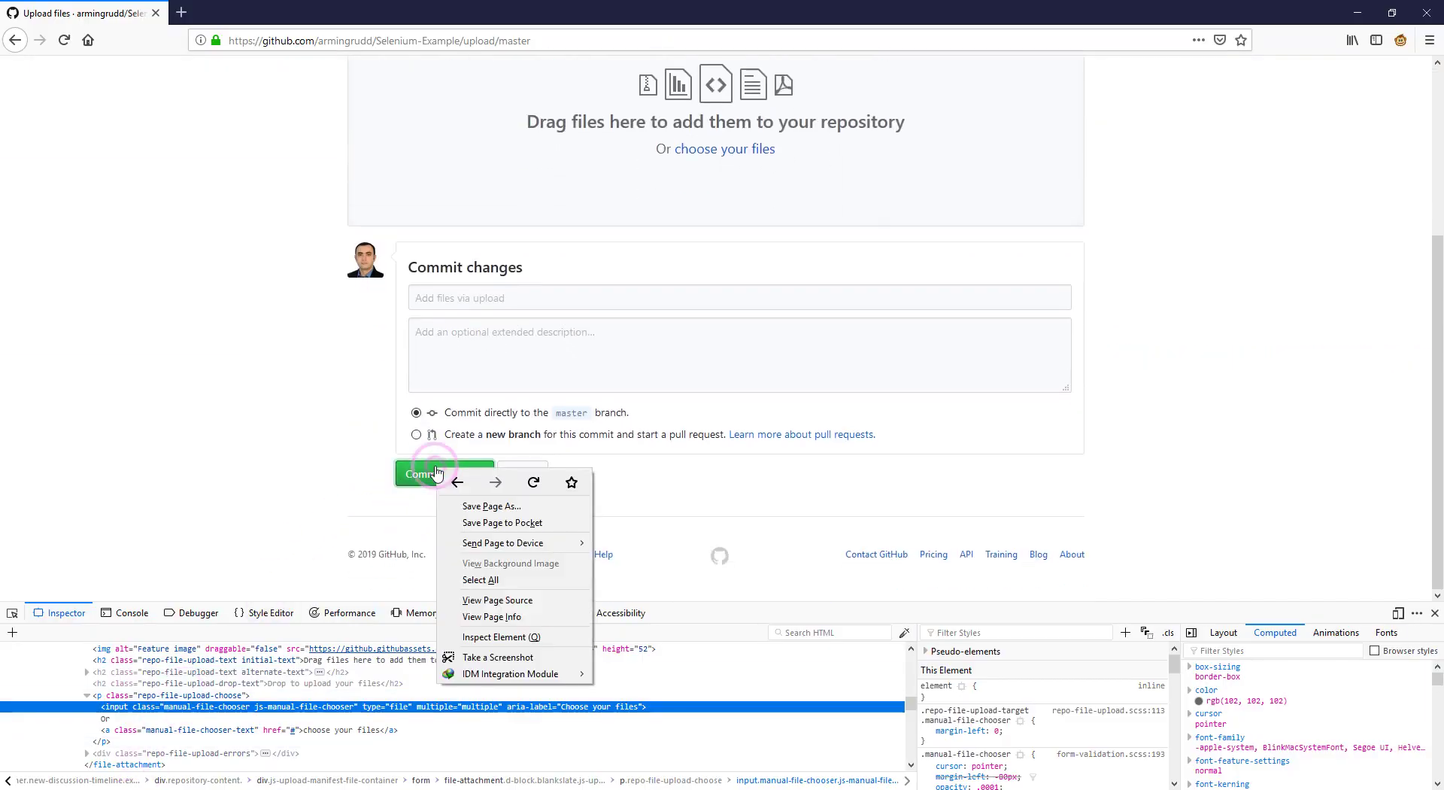
left_click(500, 636)
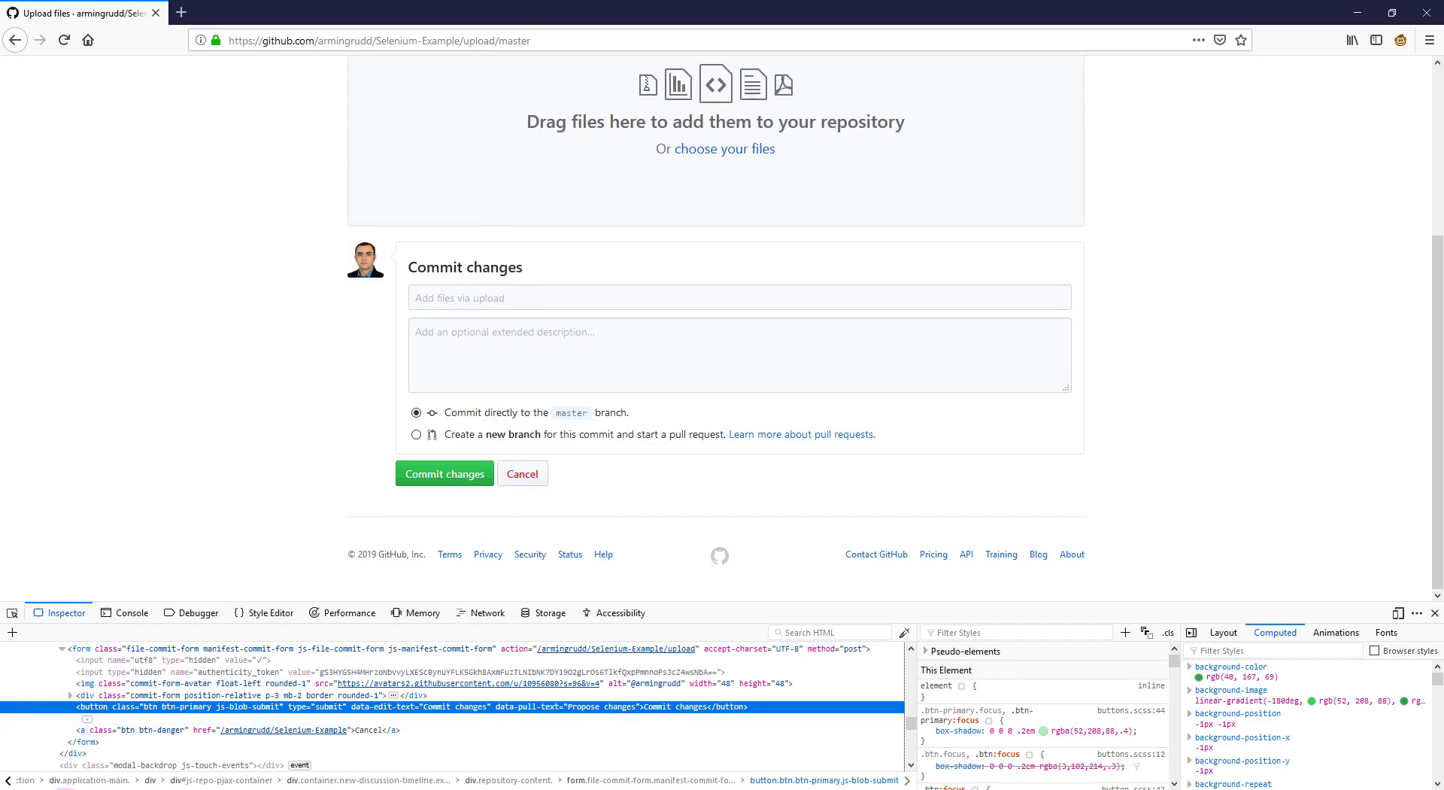
key("alt+Tab")
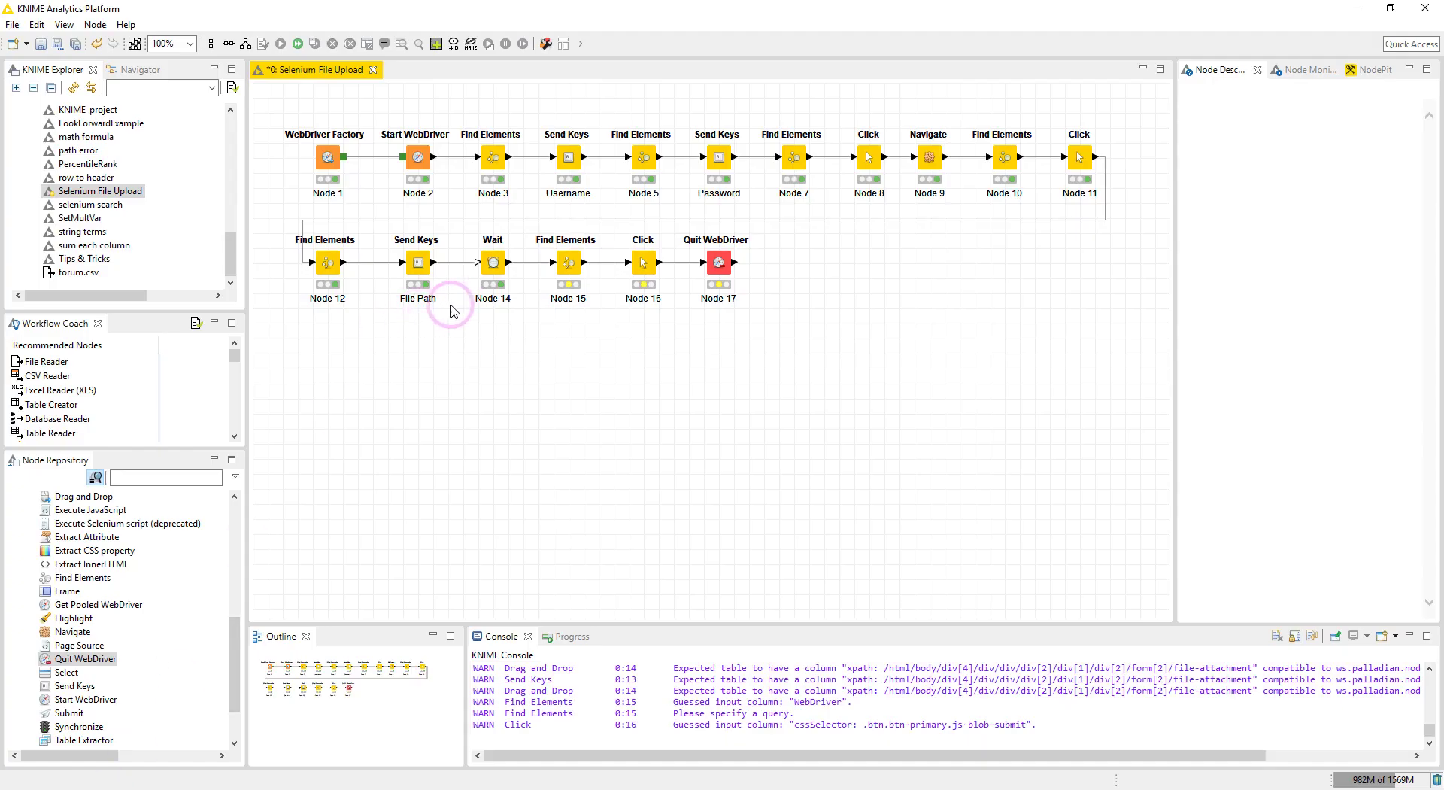
- Set Node 15's CSS selector to .btn.btn-primary.js-blob-submit and execute it
double_click(568, 262)
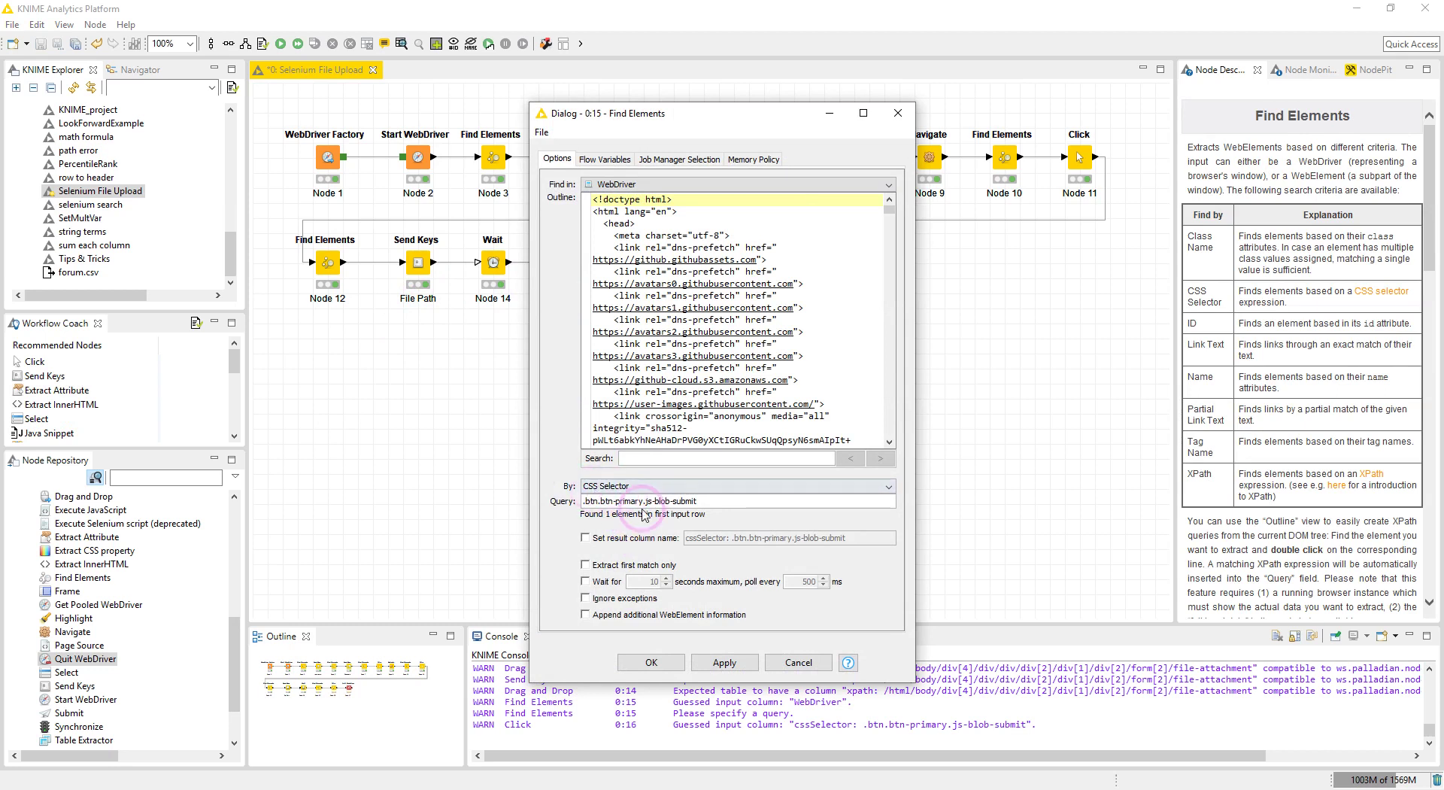
left_click(651, 662)
right_click(566, 263)
left_click(599, 284)
- Execute the Click Node 16 to commit adult.csv, then execute Quit WebDriver
double_click(644, 261)
left_click(747, 502)
right_click(643, 263)
left_click(672, 295)
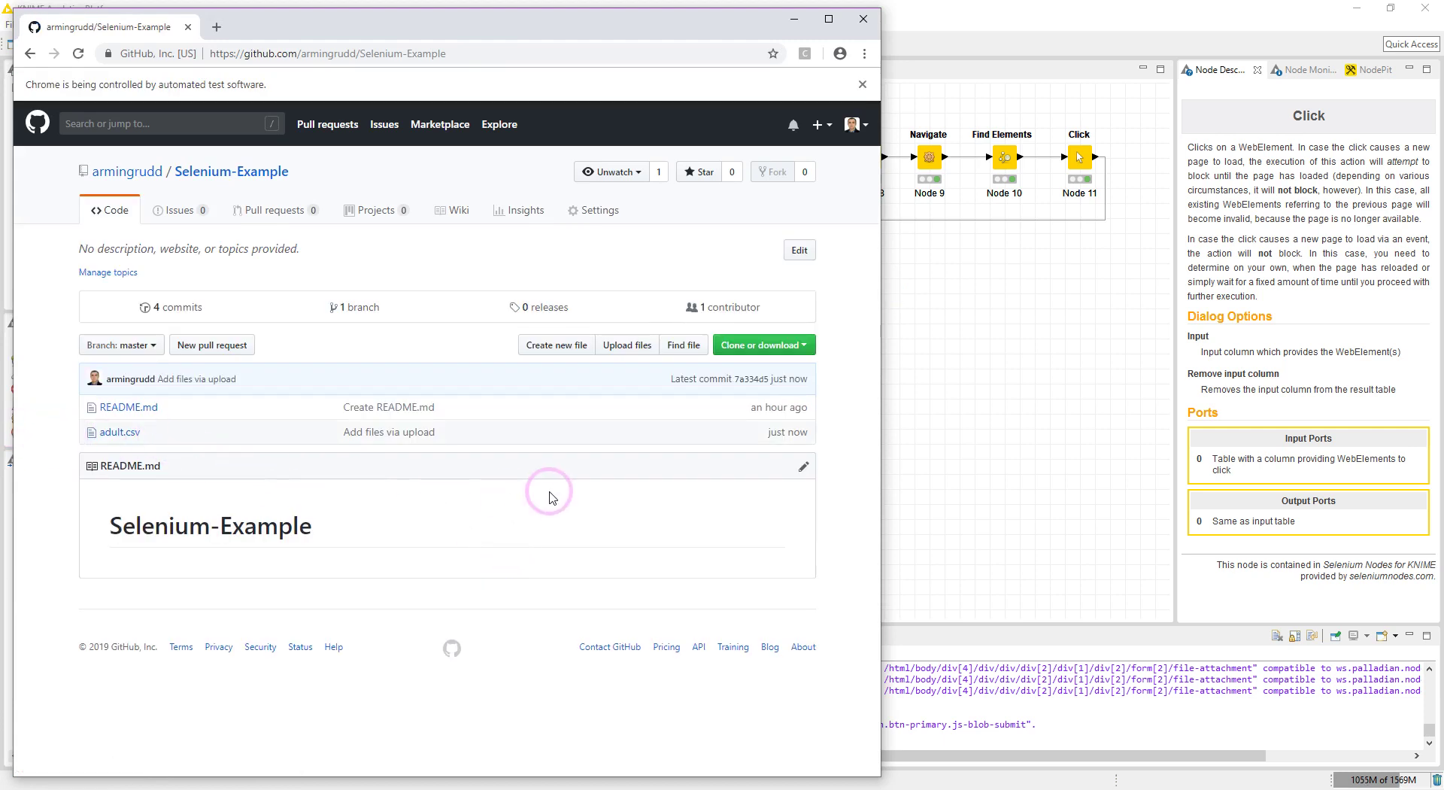
right_click(720, 268)
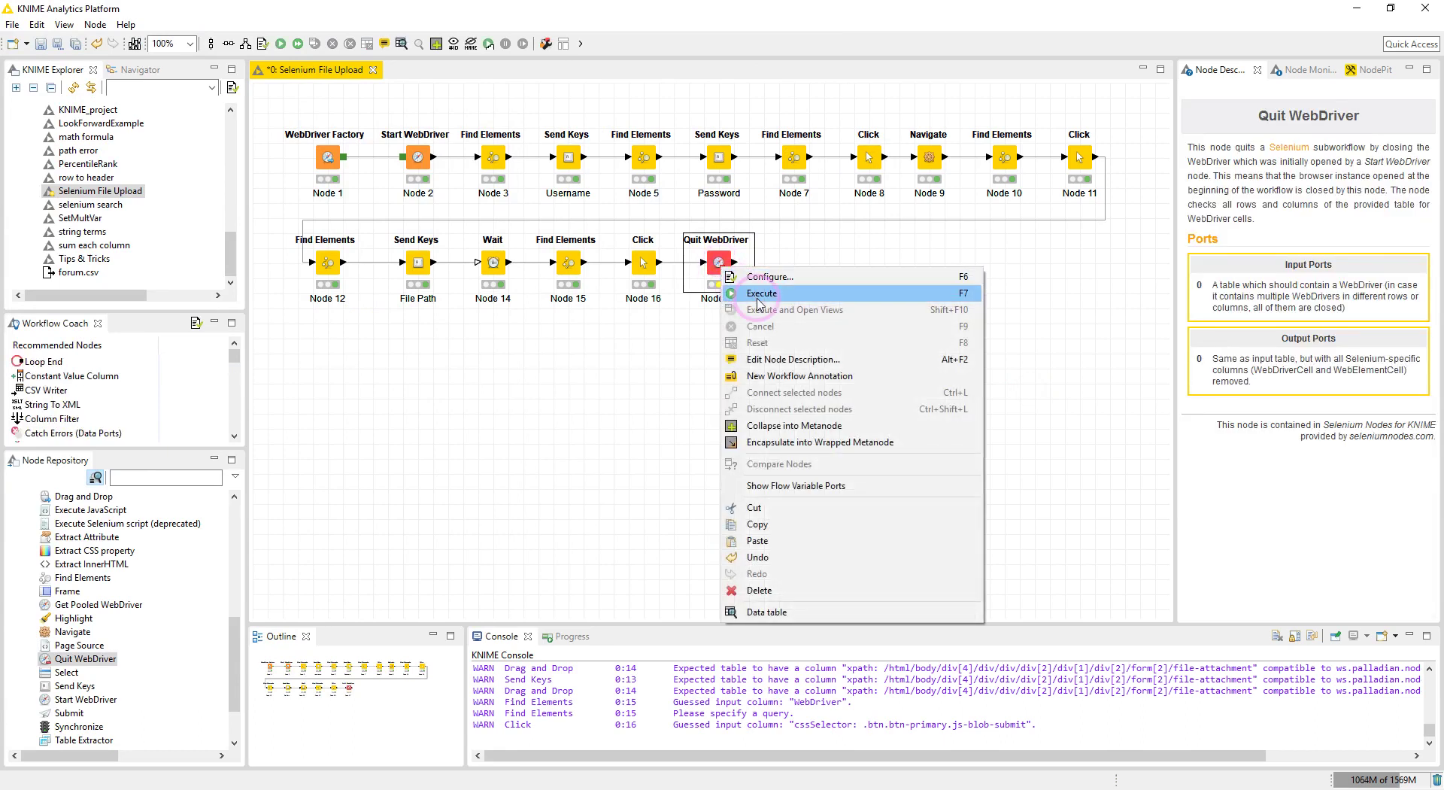
left_click(758, 295)
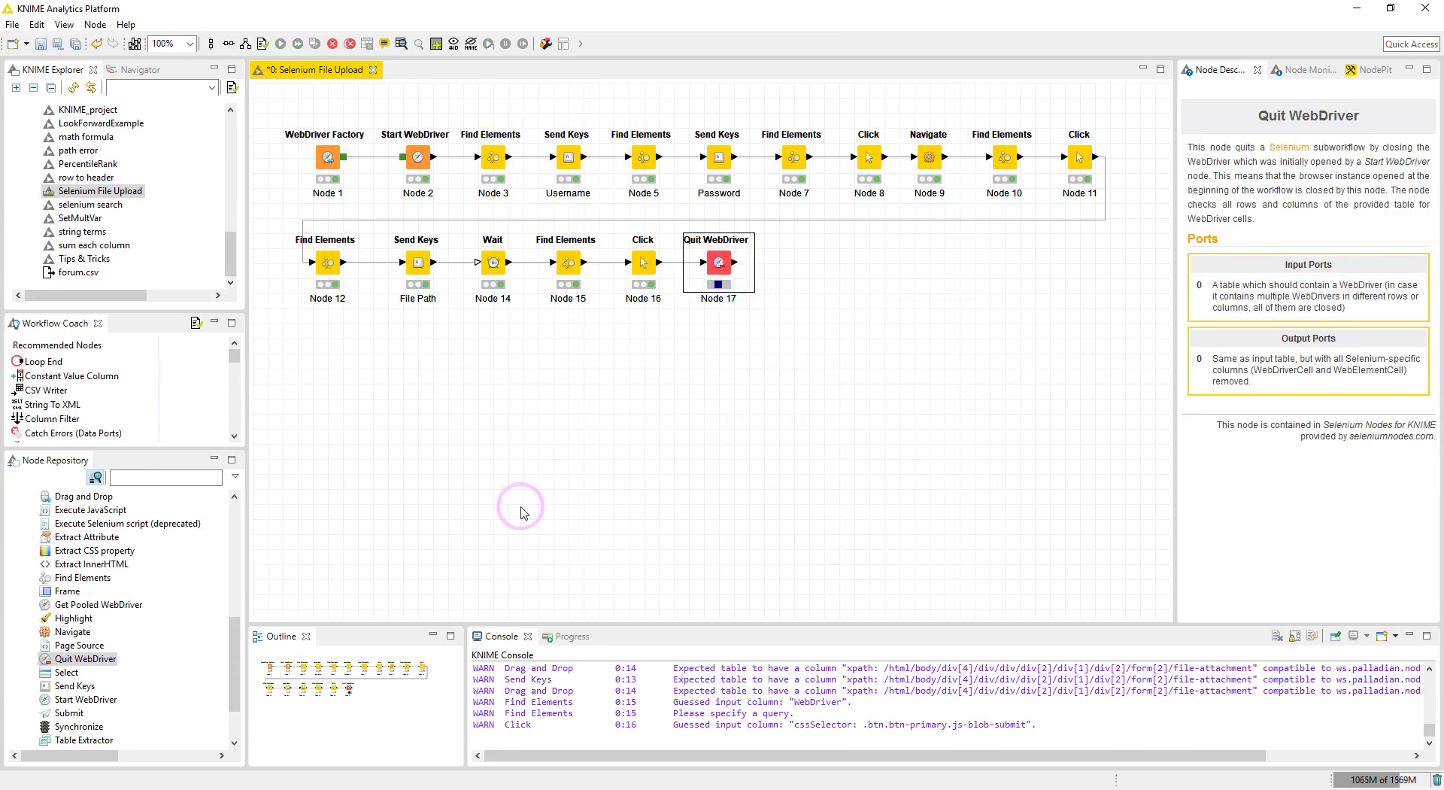
left_click(483, 528)
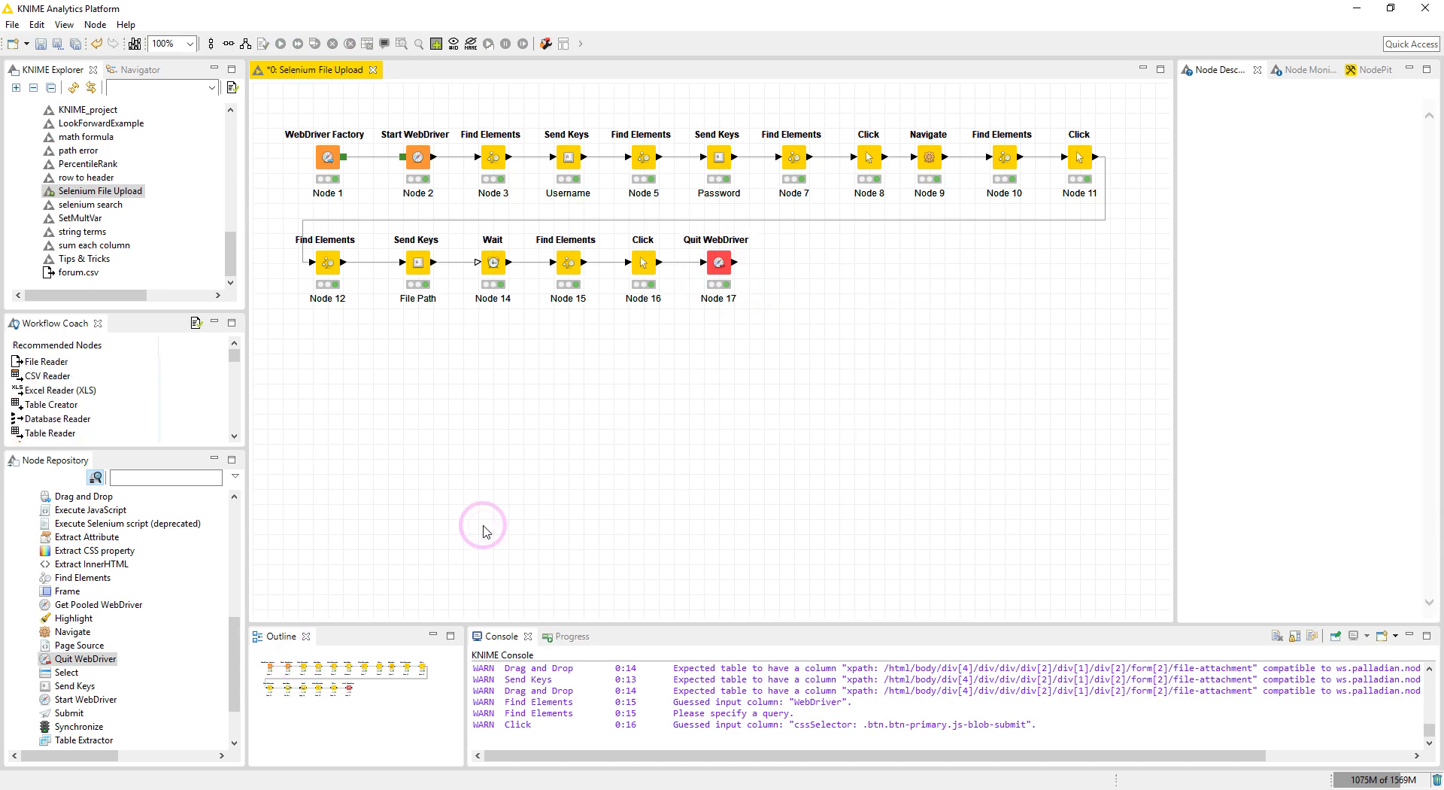